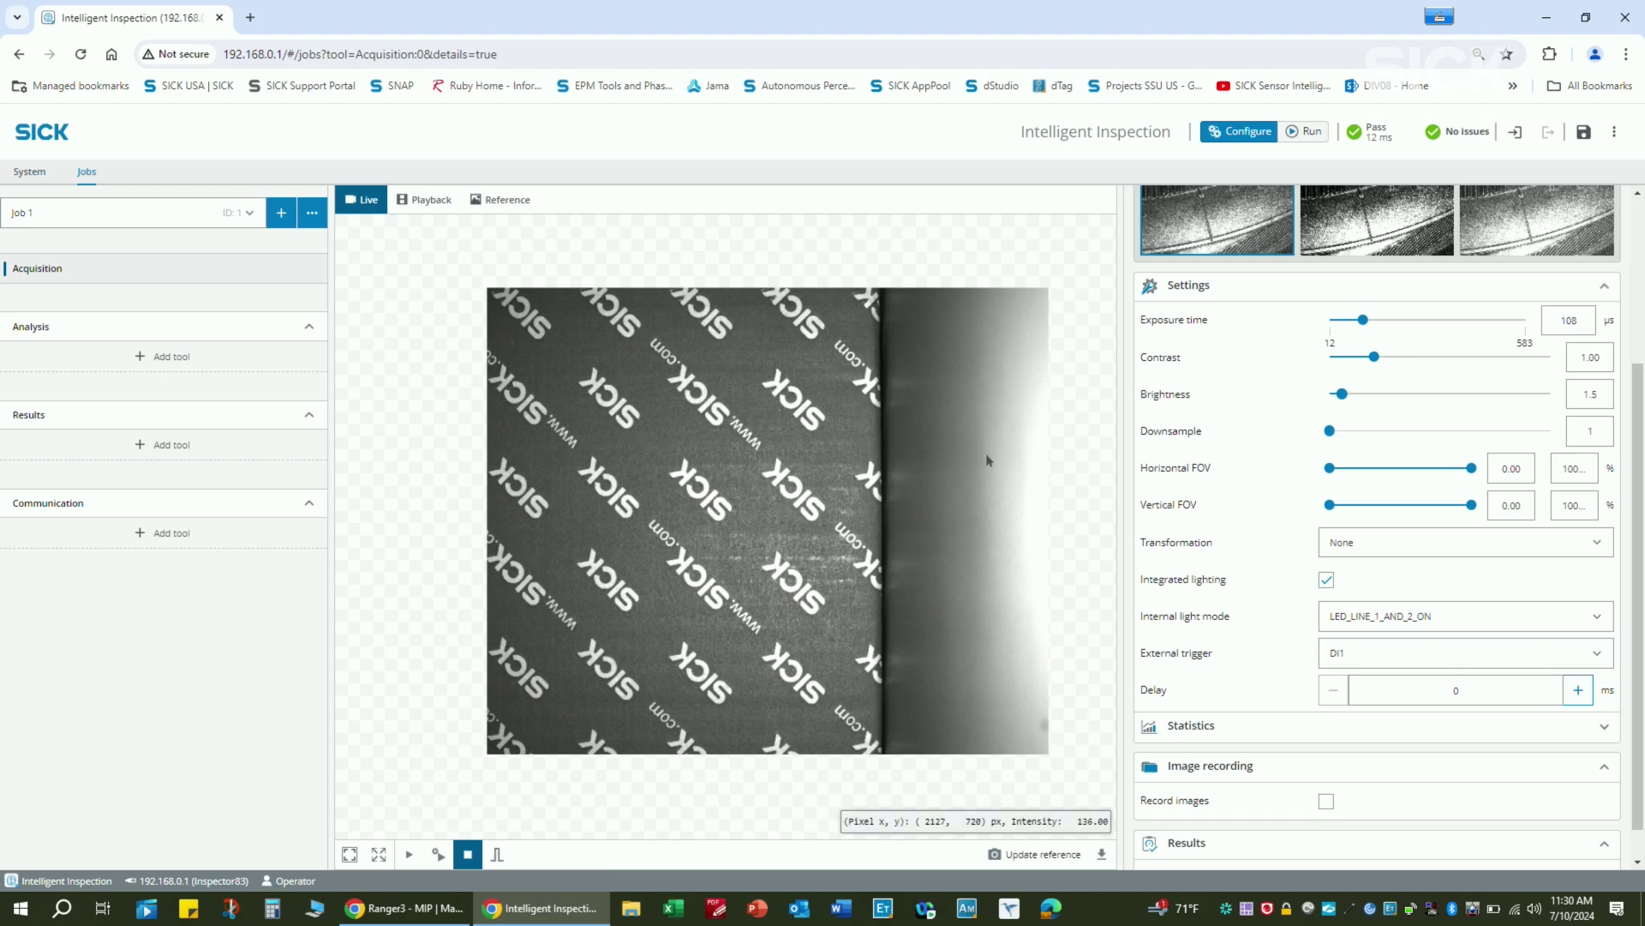
- Narrow the horizontal field of view to about 67.55% to exclude the bright right-hand area
drag(1472, 468, 1427, 474)
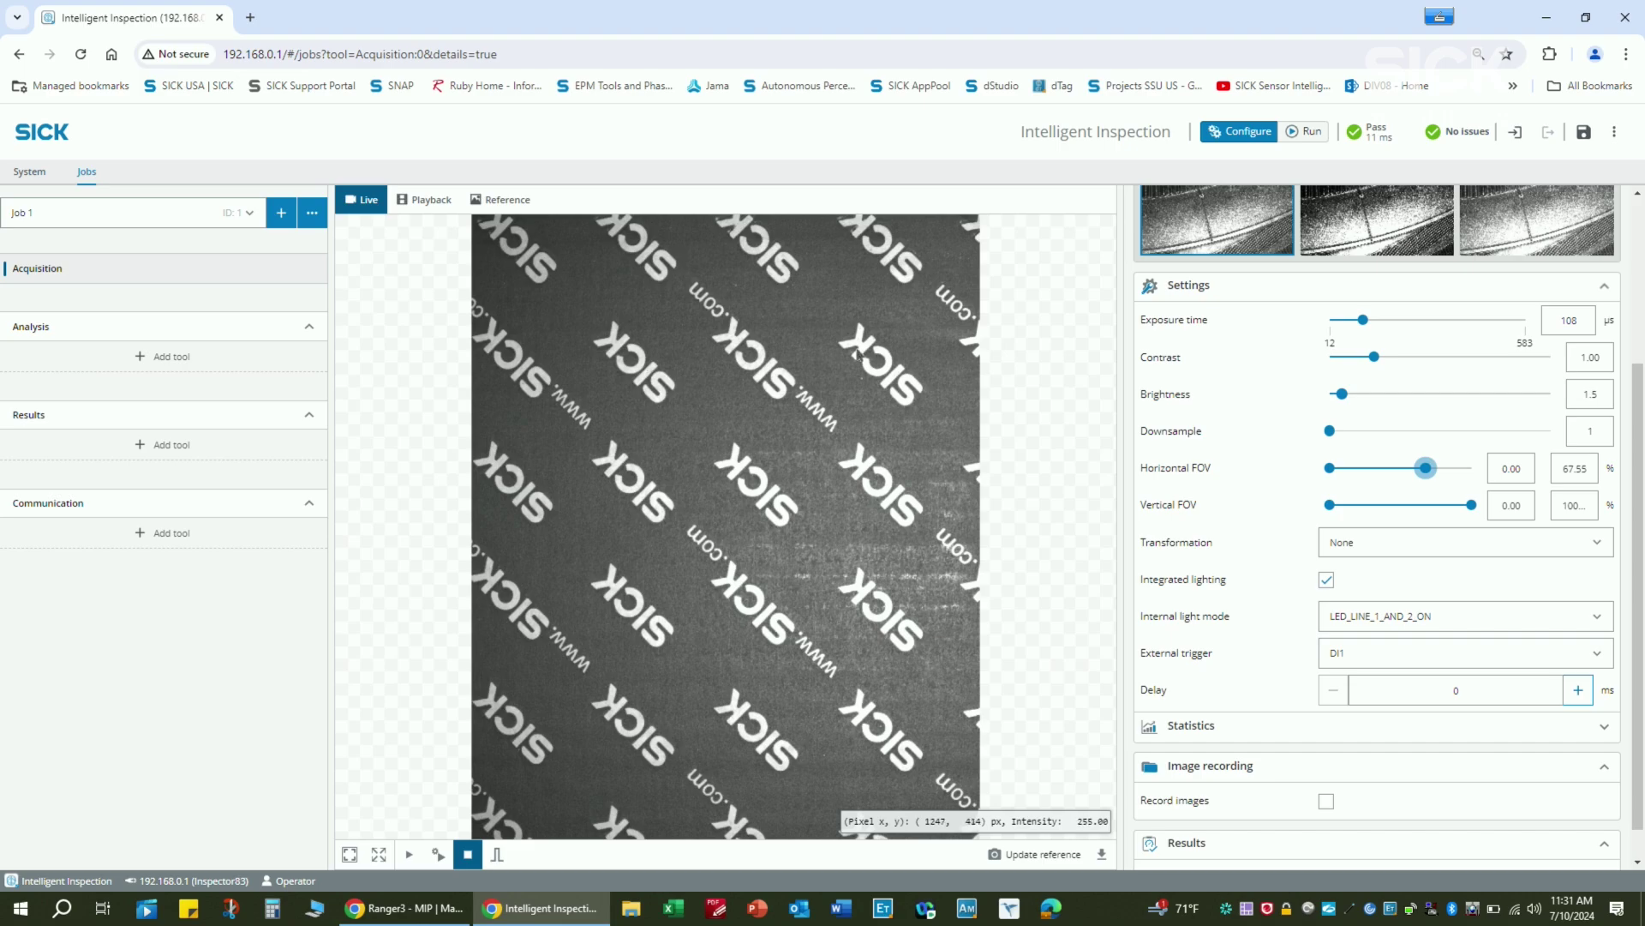
click(174, 366)
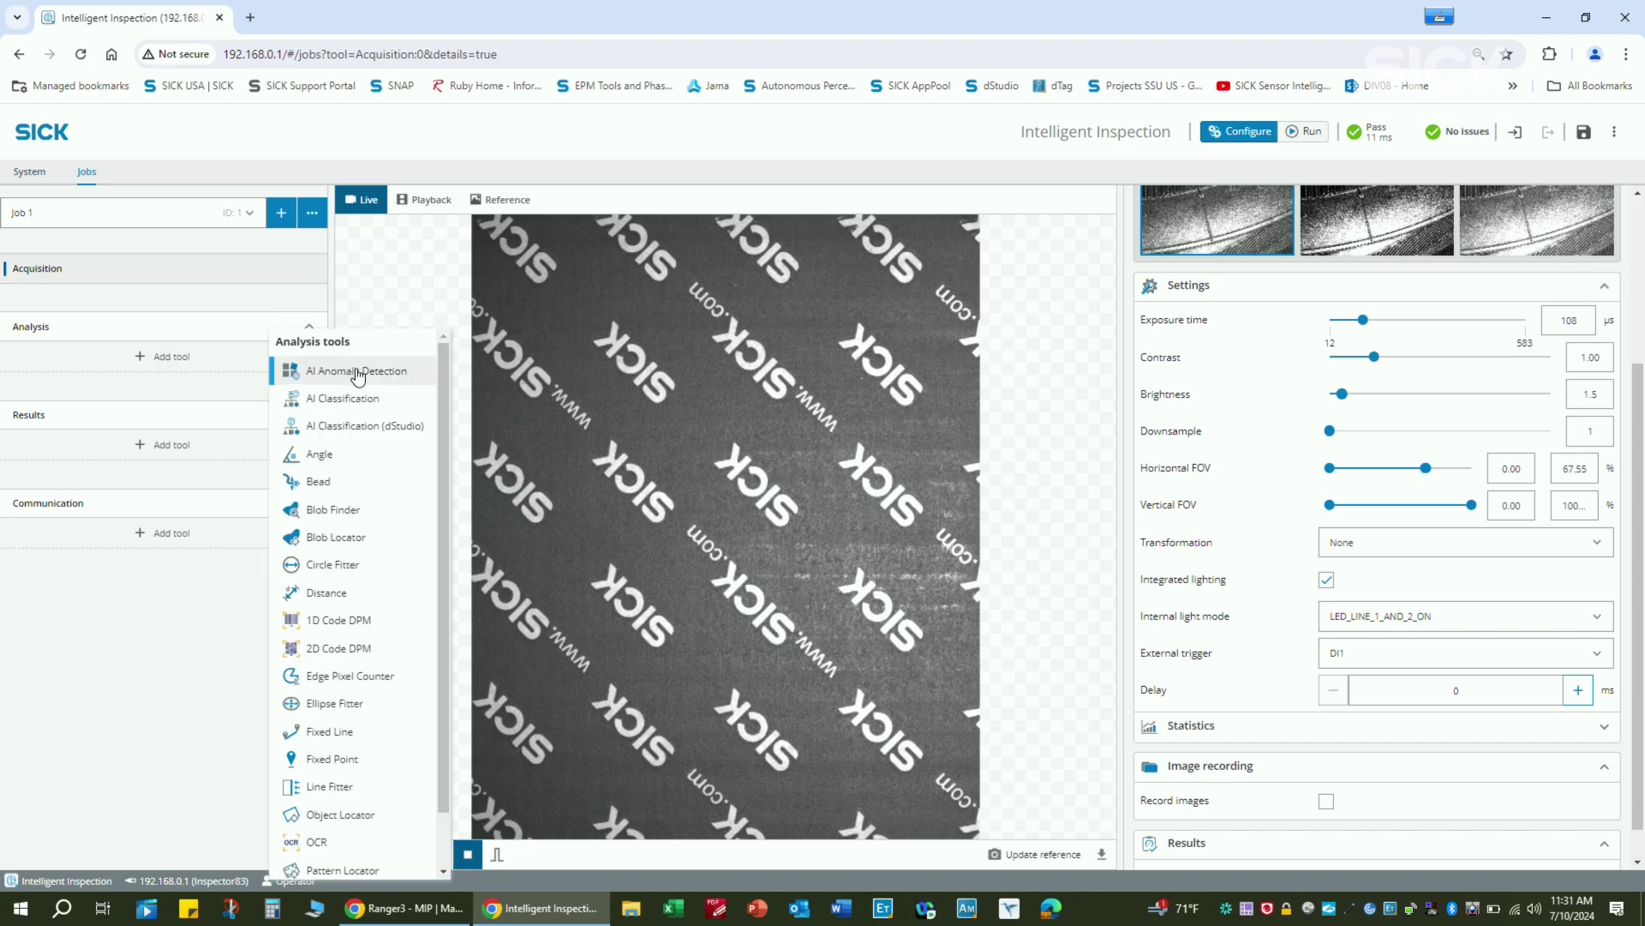
- Add AI Anomaly Detection and stretch Region 0 from the image's top right to its bottom-right corner
click(358, 372)
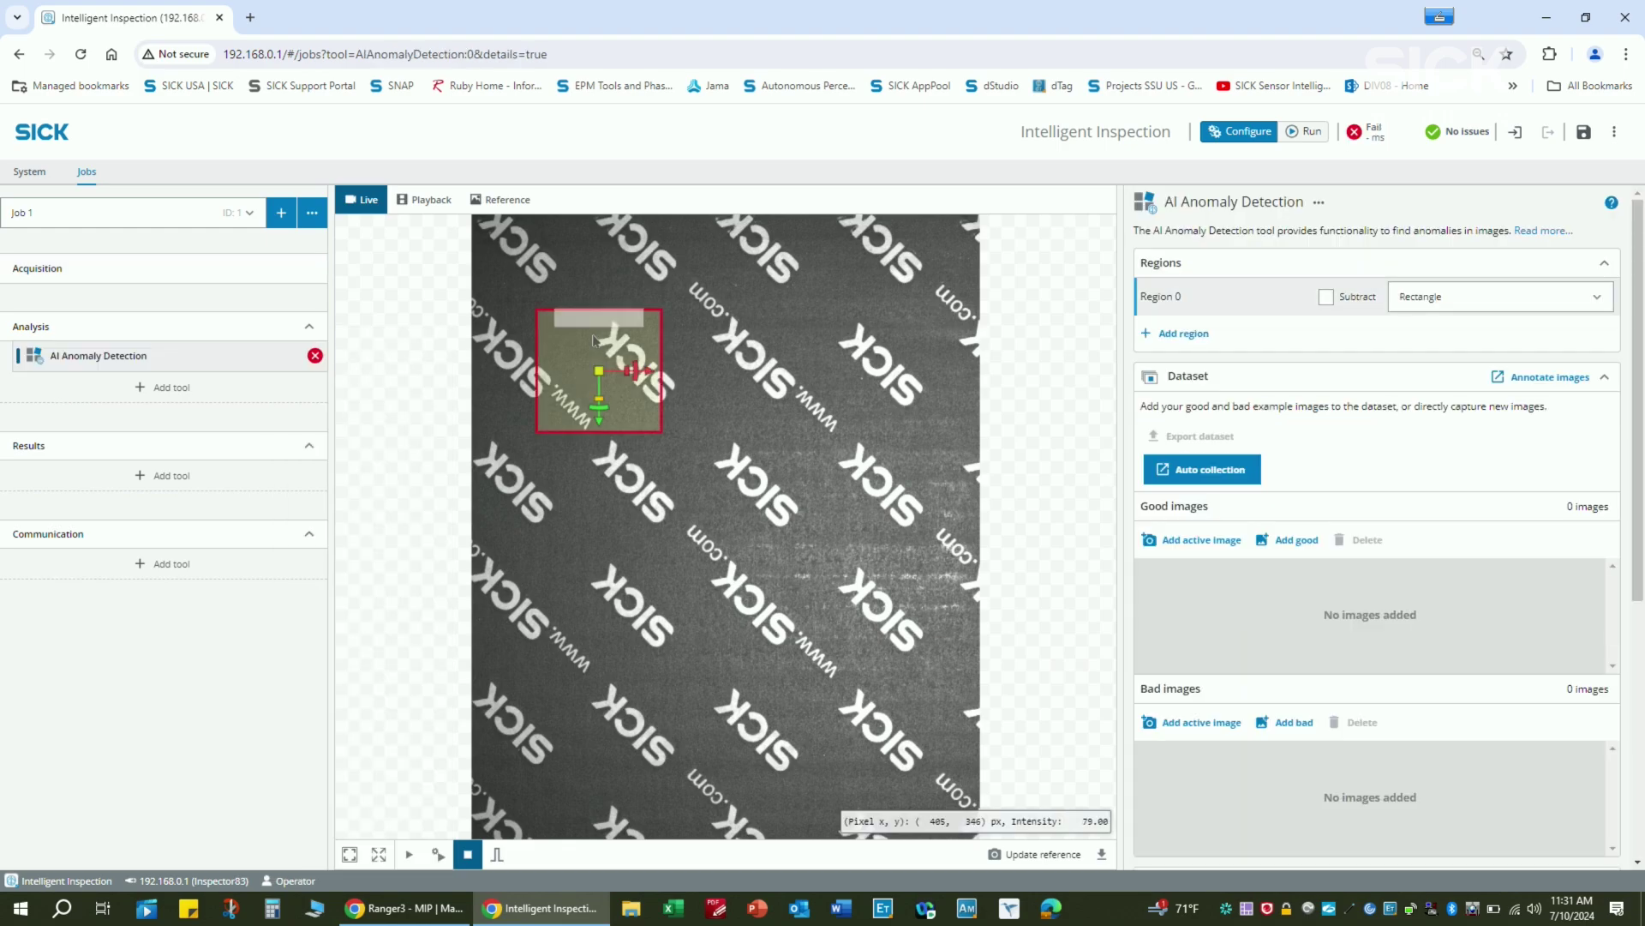
drag(555, 369, 559, 368)
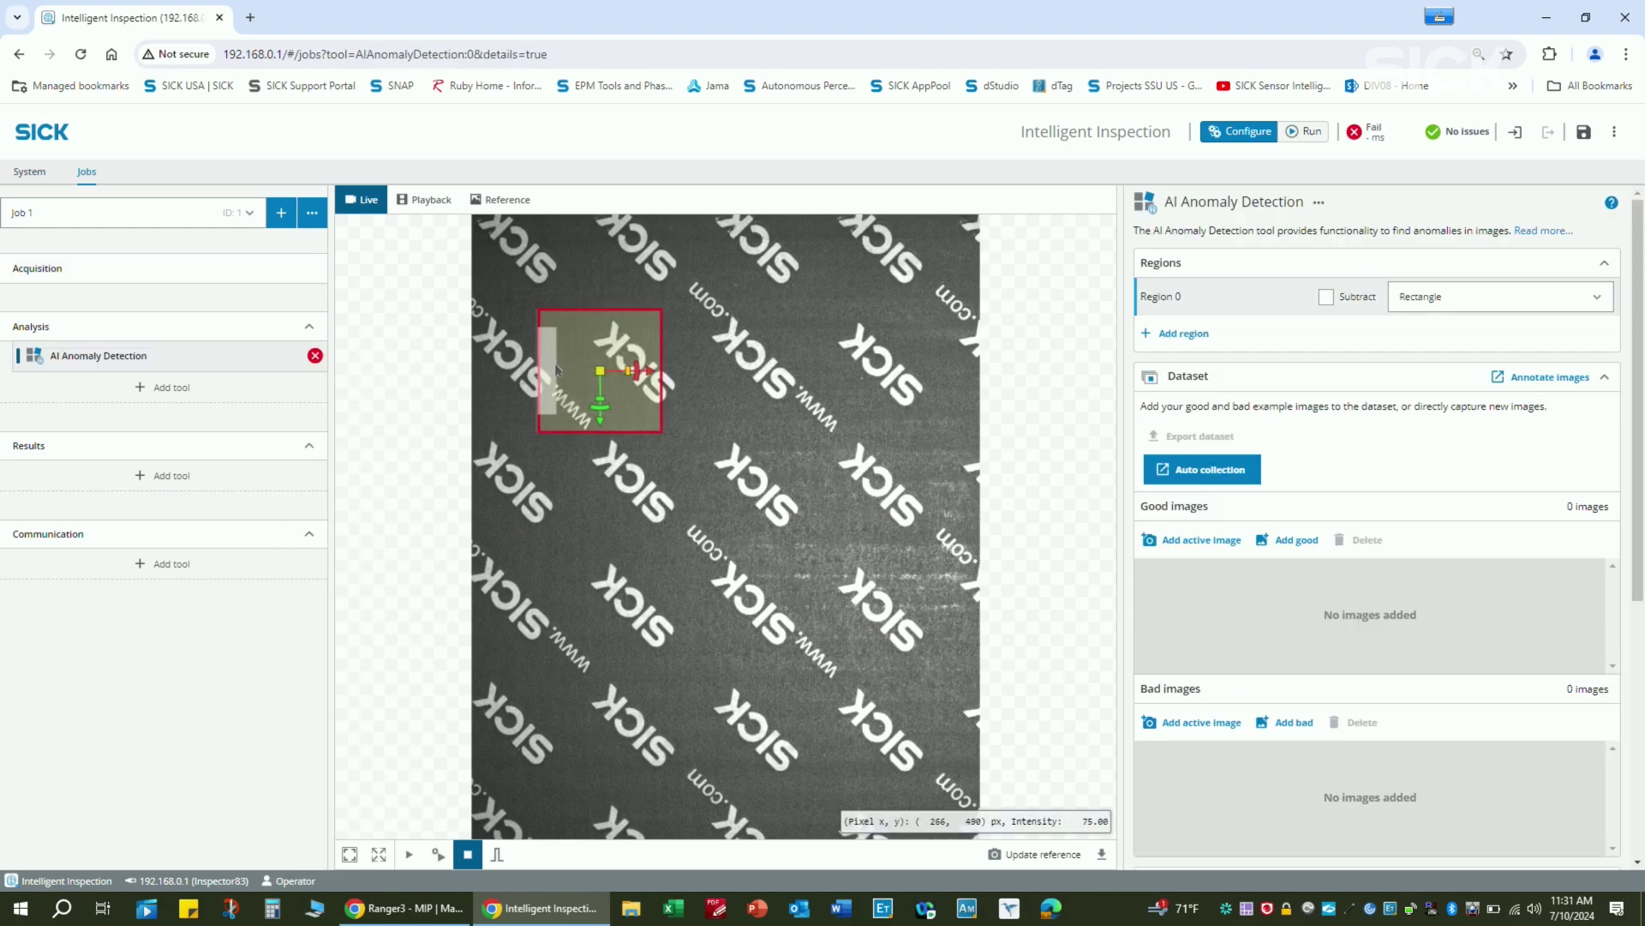
drag(651, 321, 918, 234)
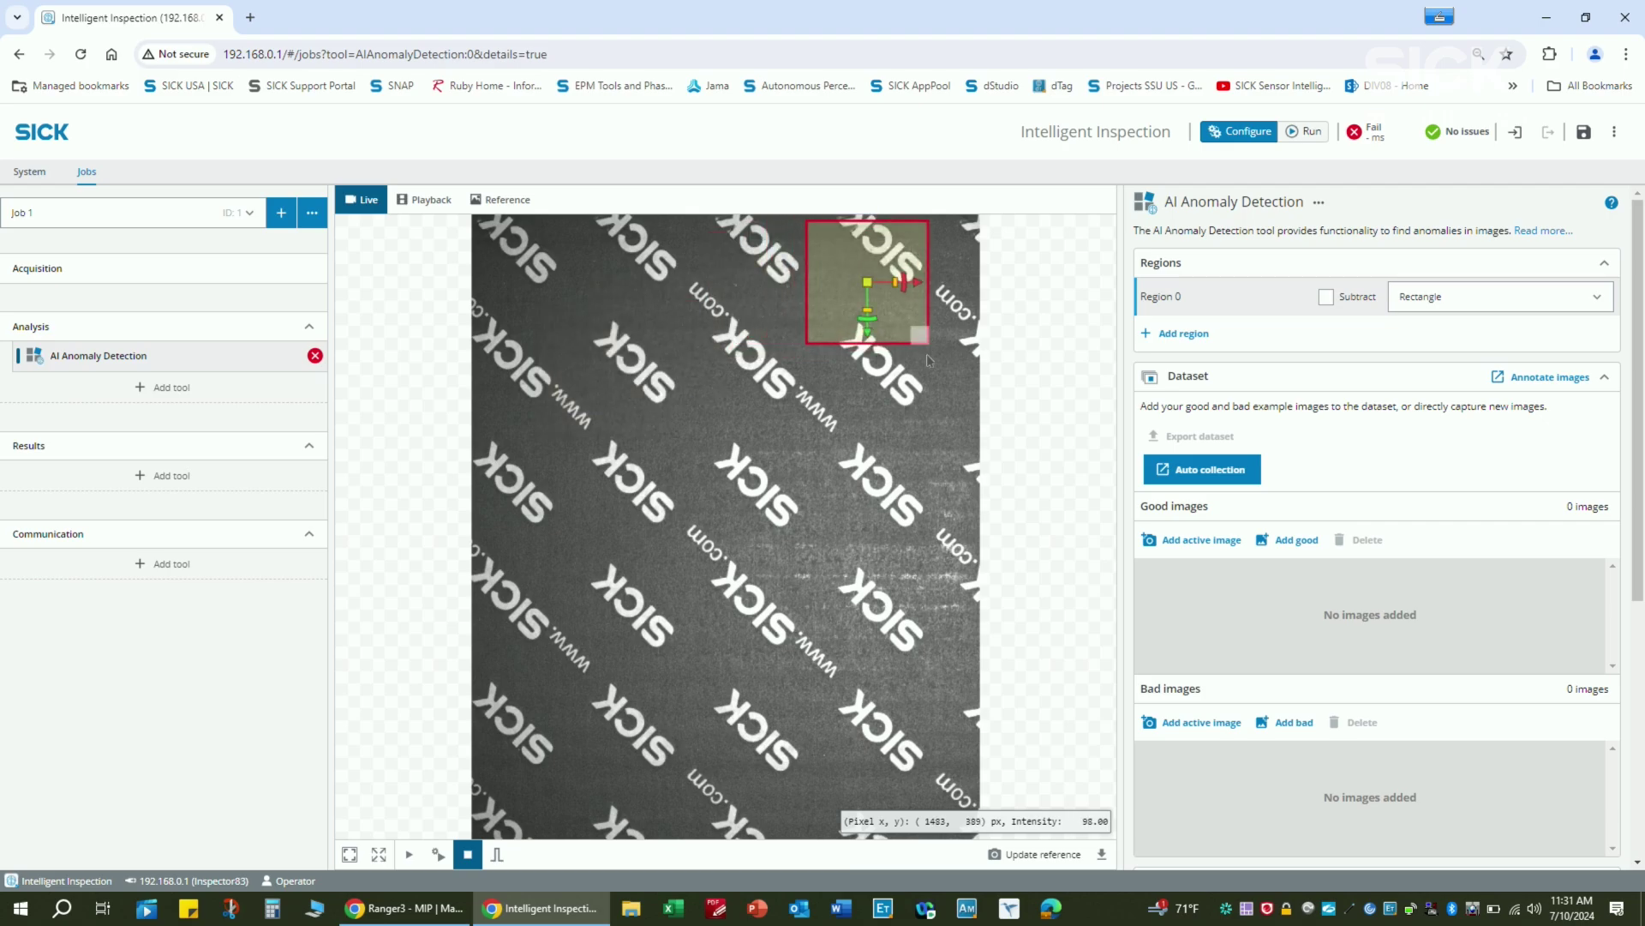
drag(929, 343, 965, 808)
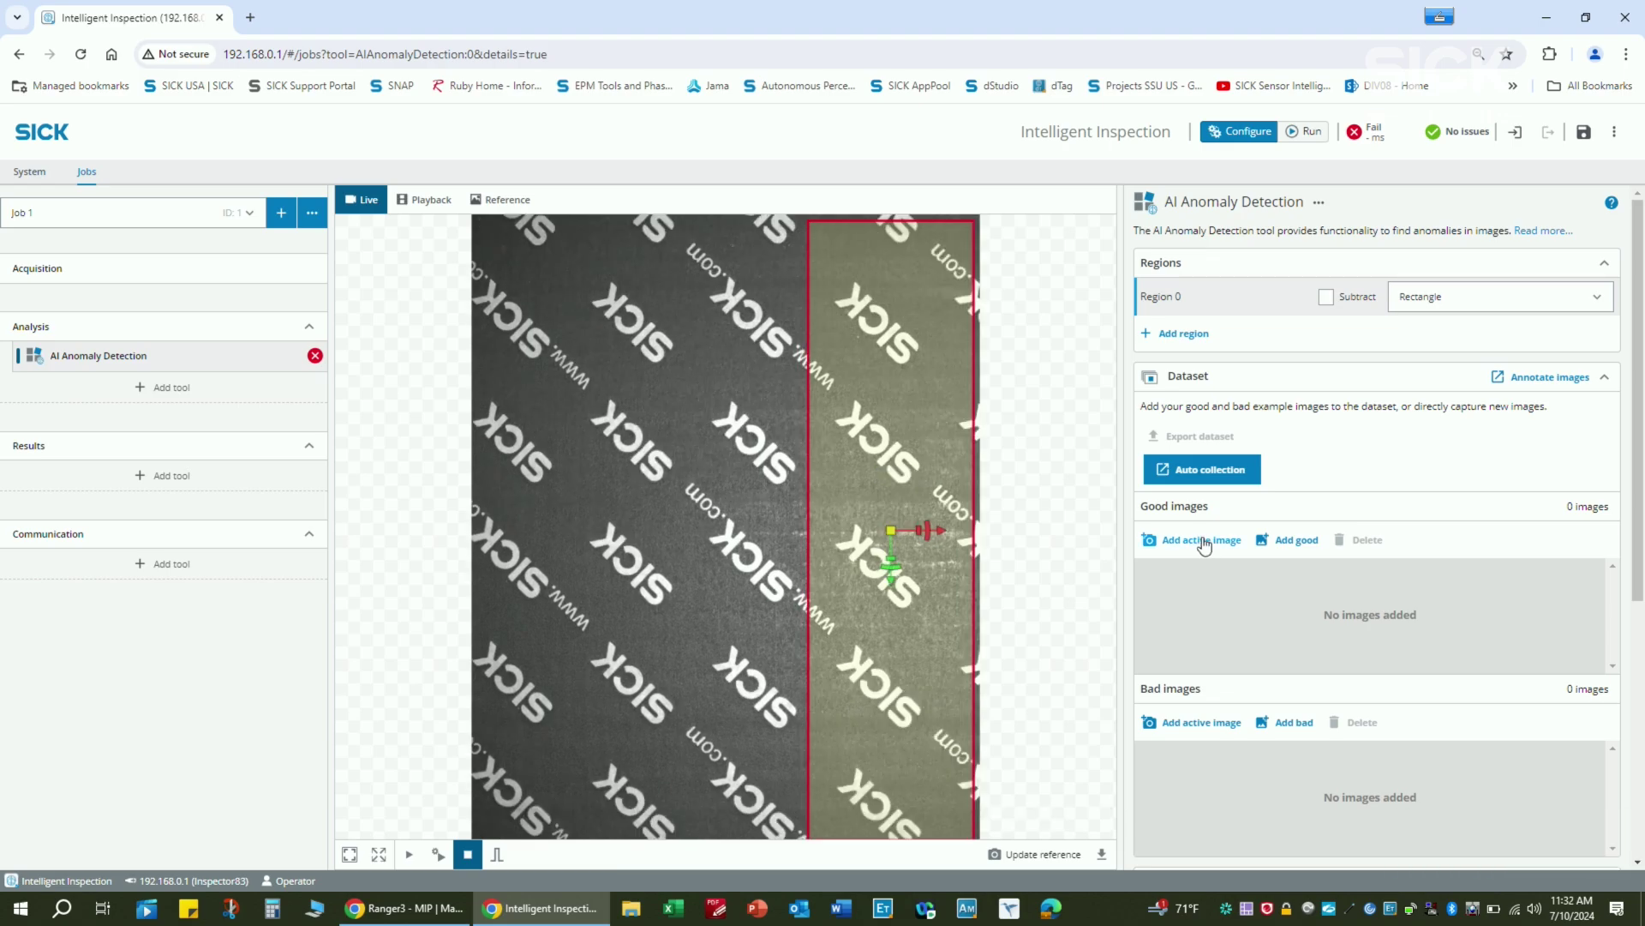
- Trigger fresh camera frames and add each one as a good image until five are listed
click(1204, 540)
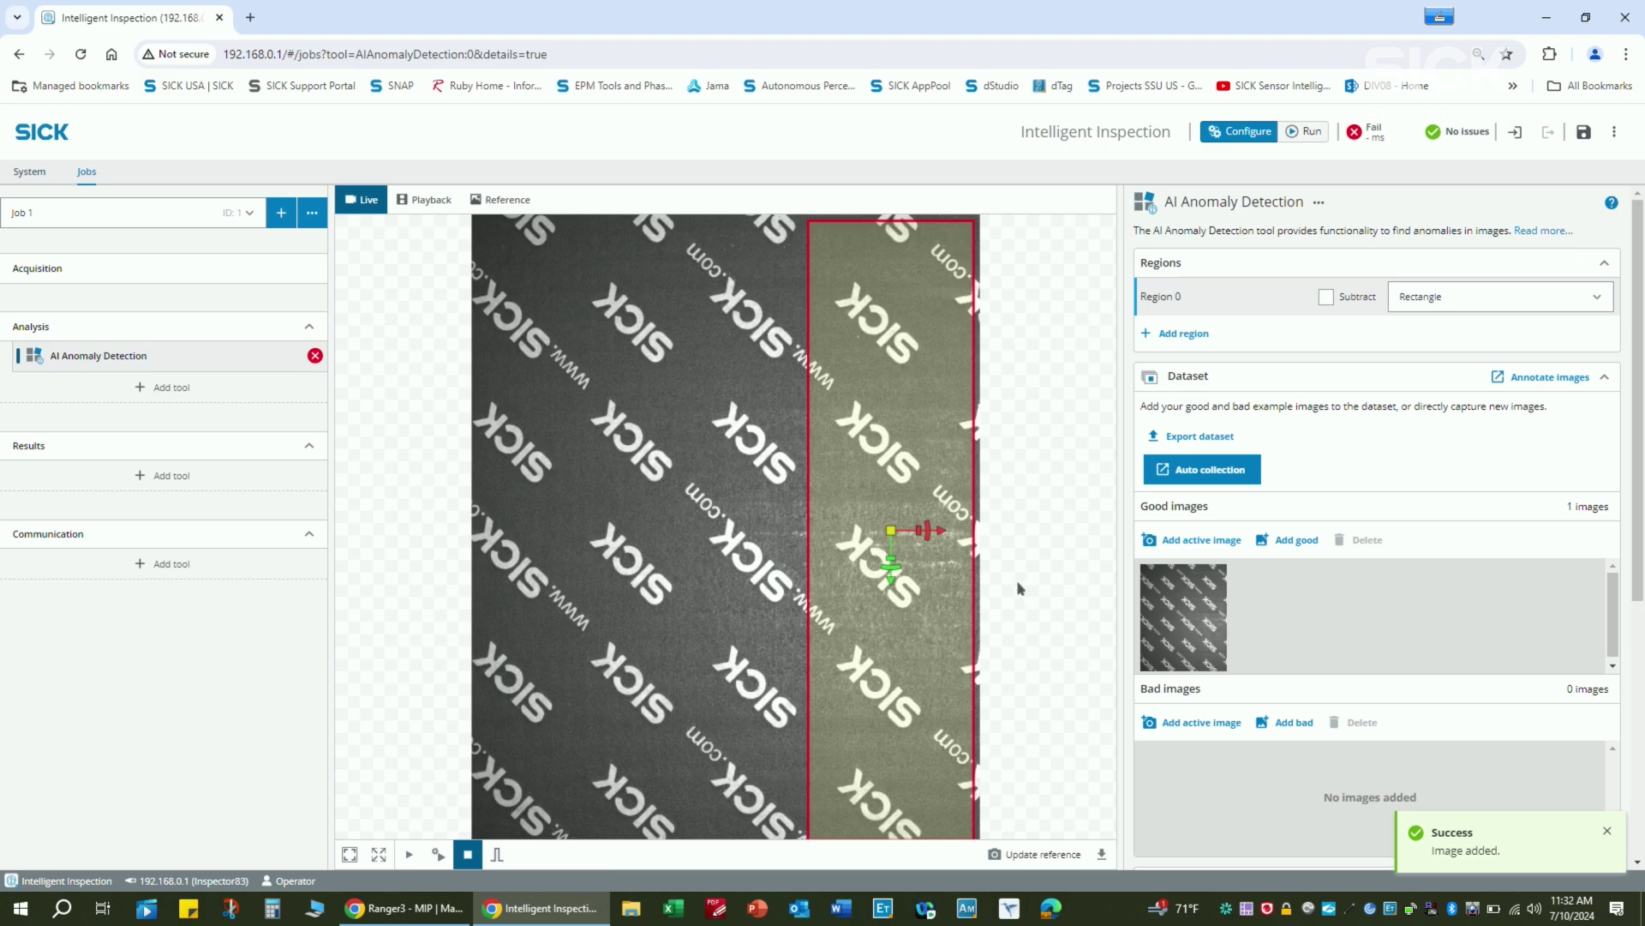
click(503, 857)
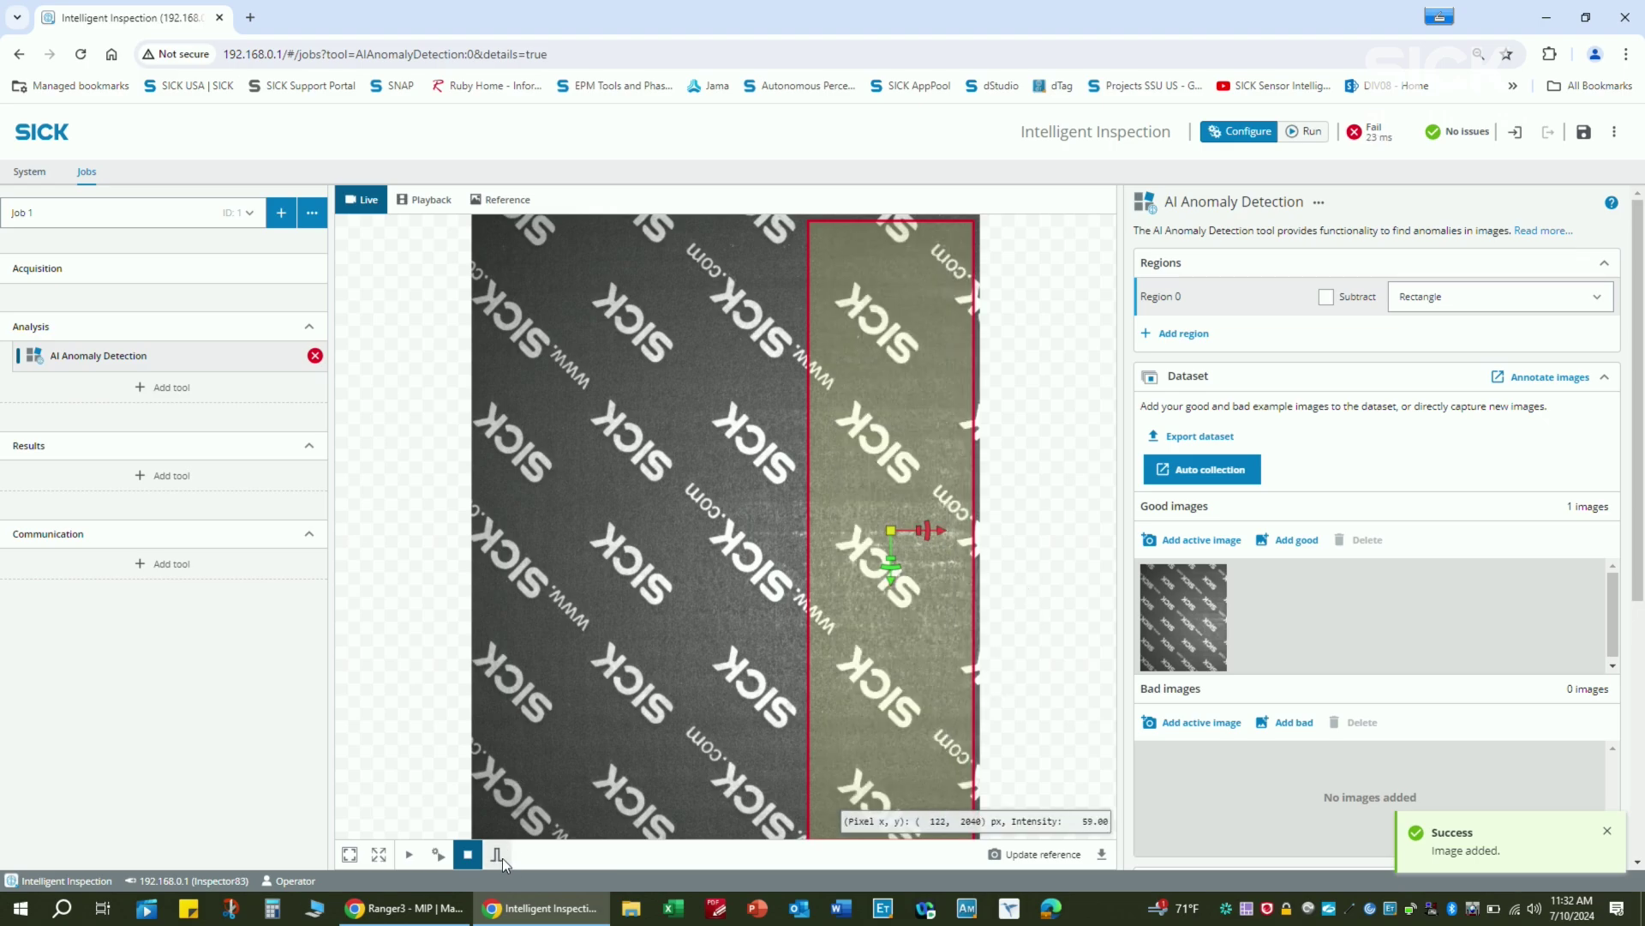
click(1216, 545)
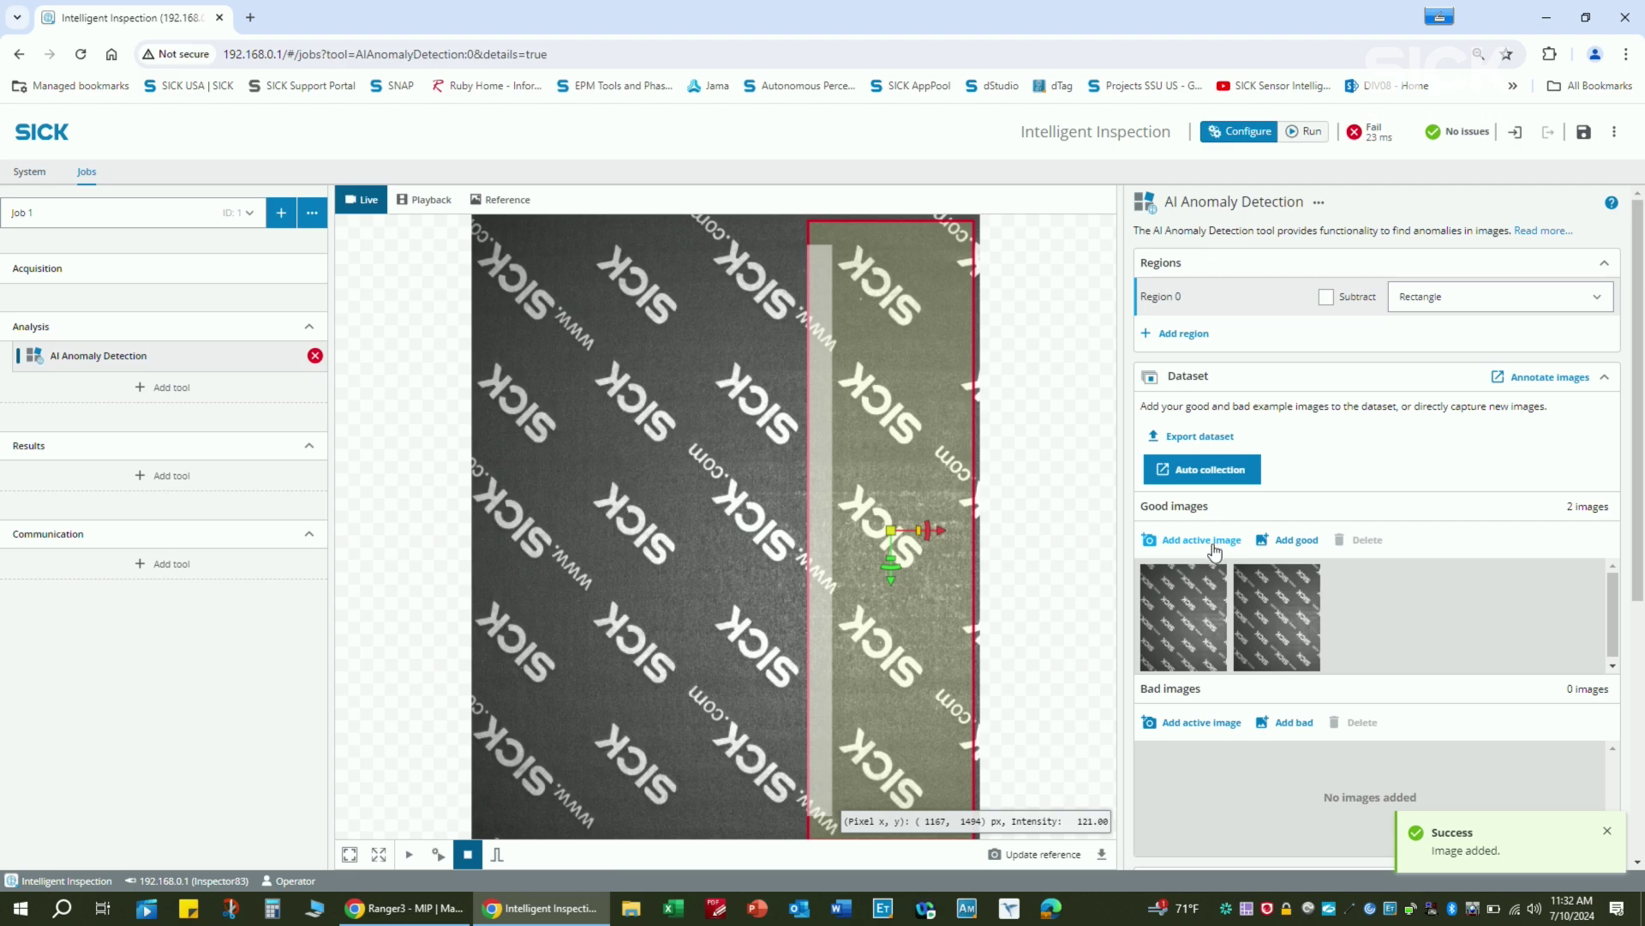
click(497, 854)
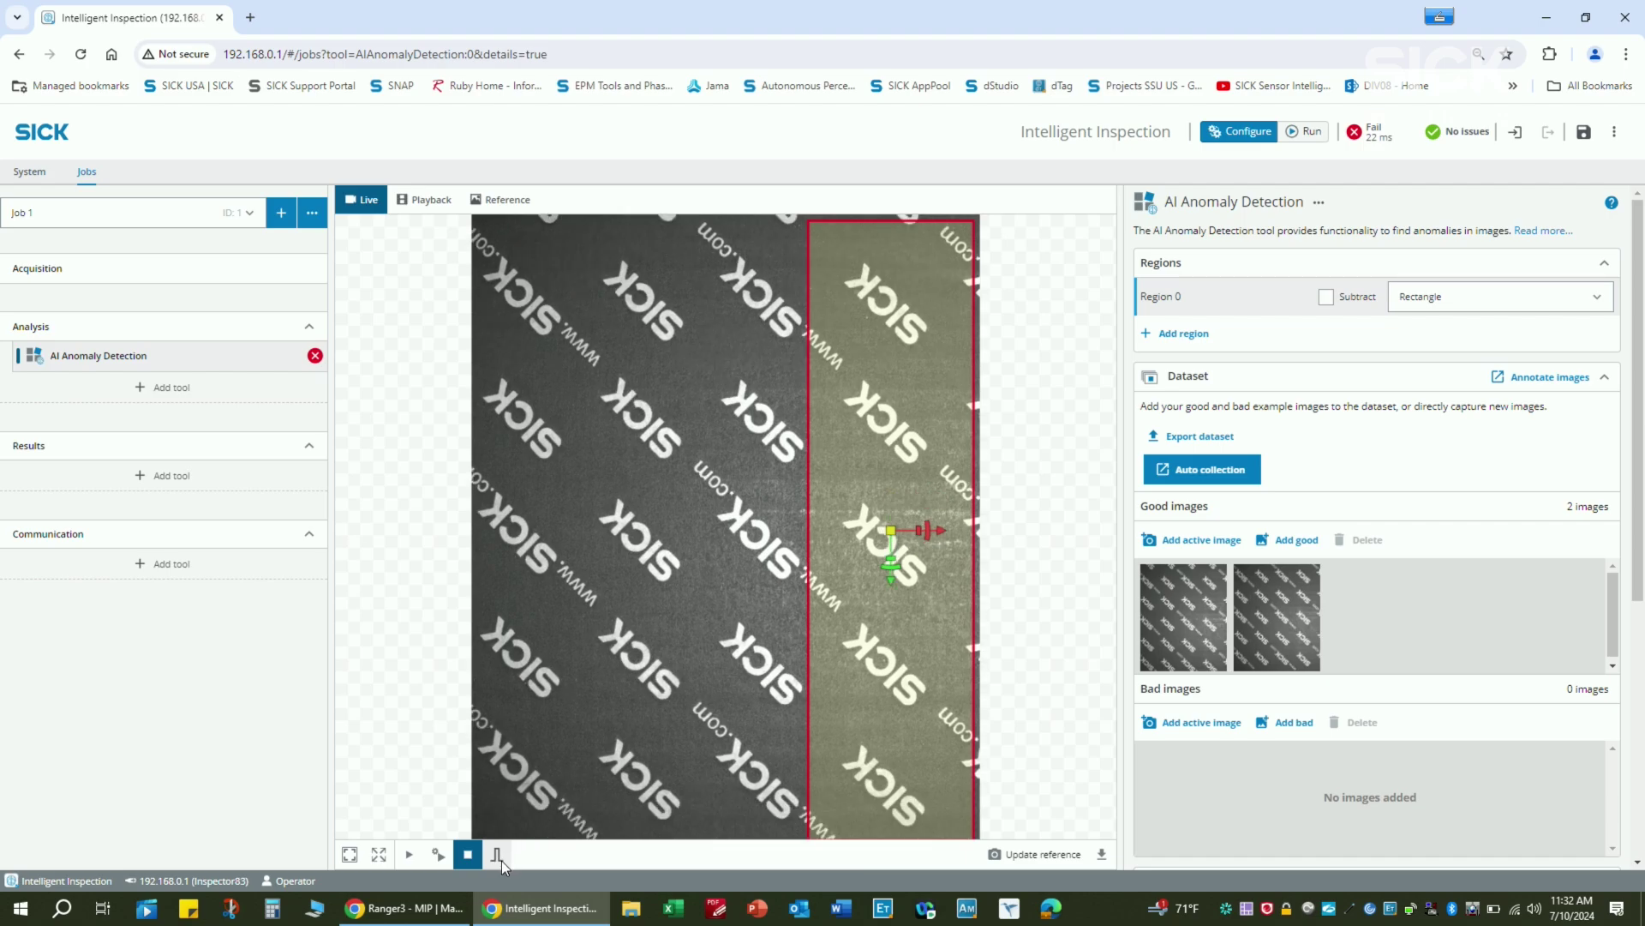
click(501, 860)
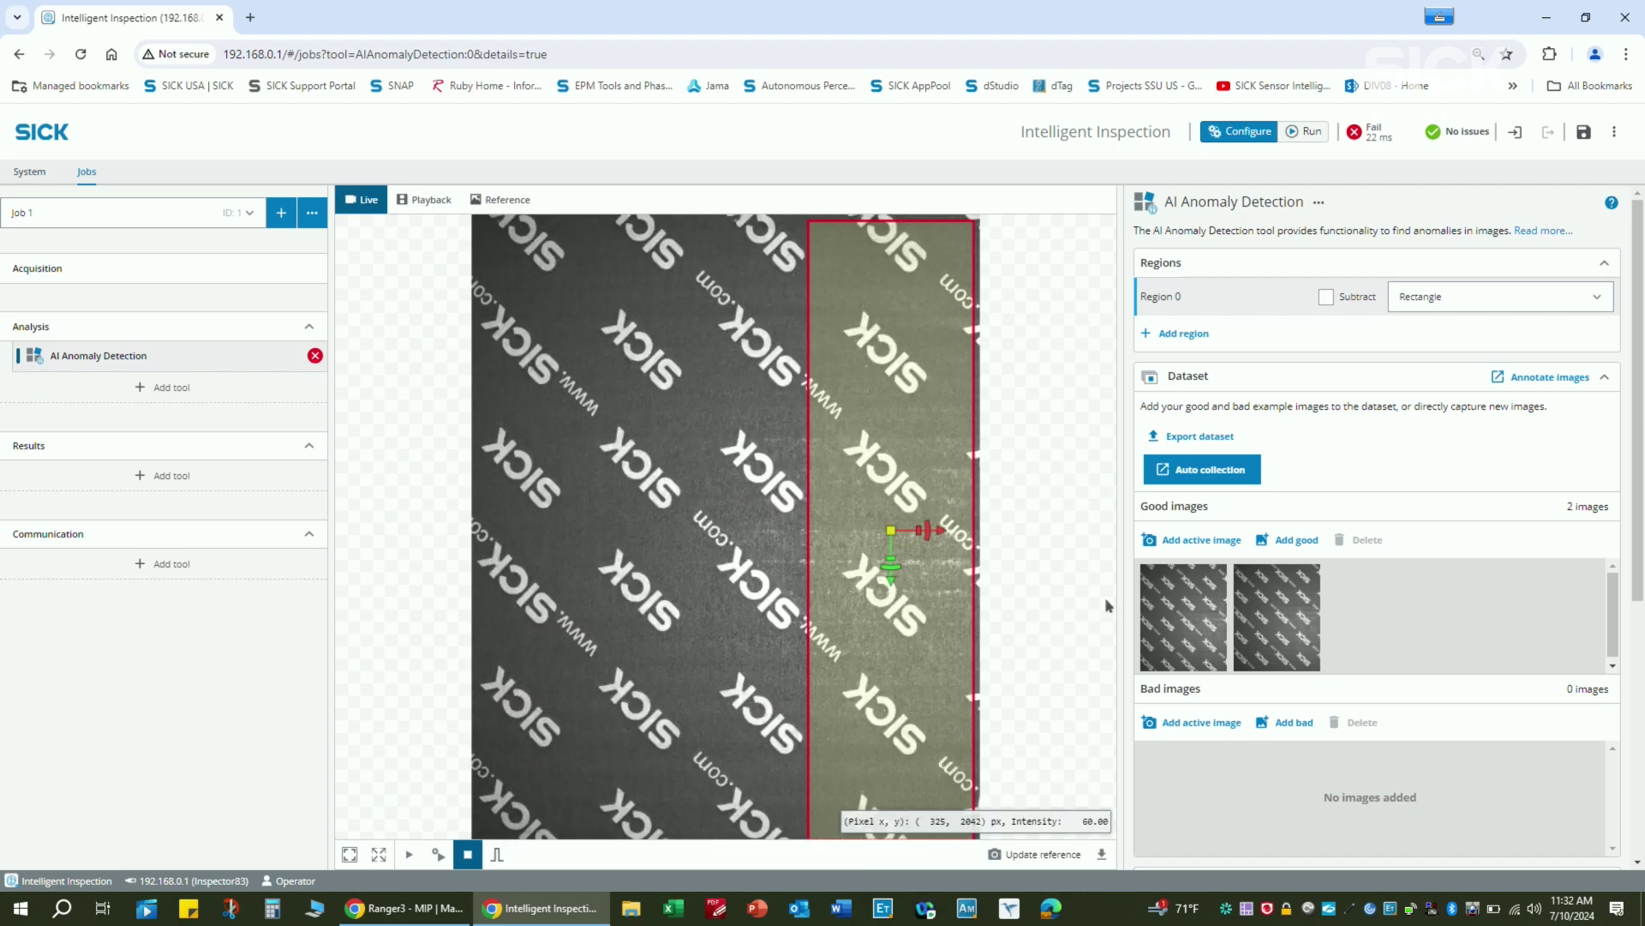
click(1190, 541)
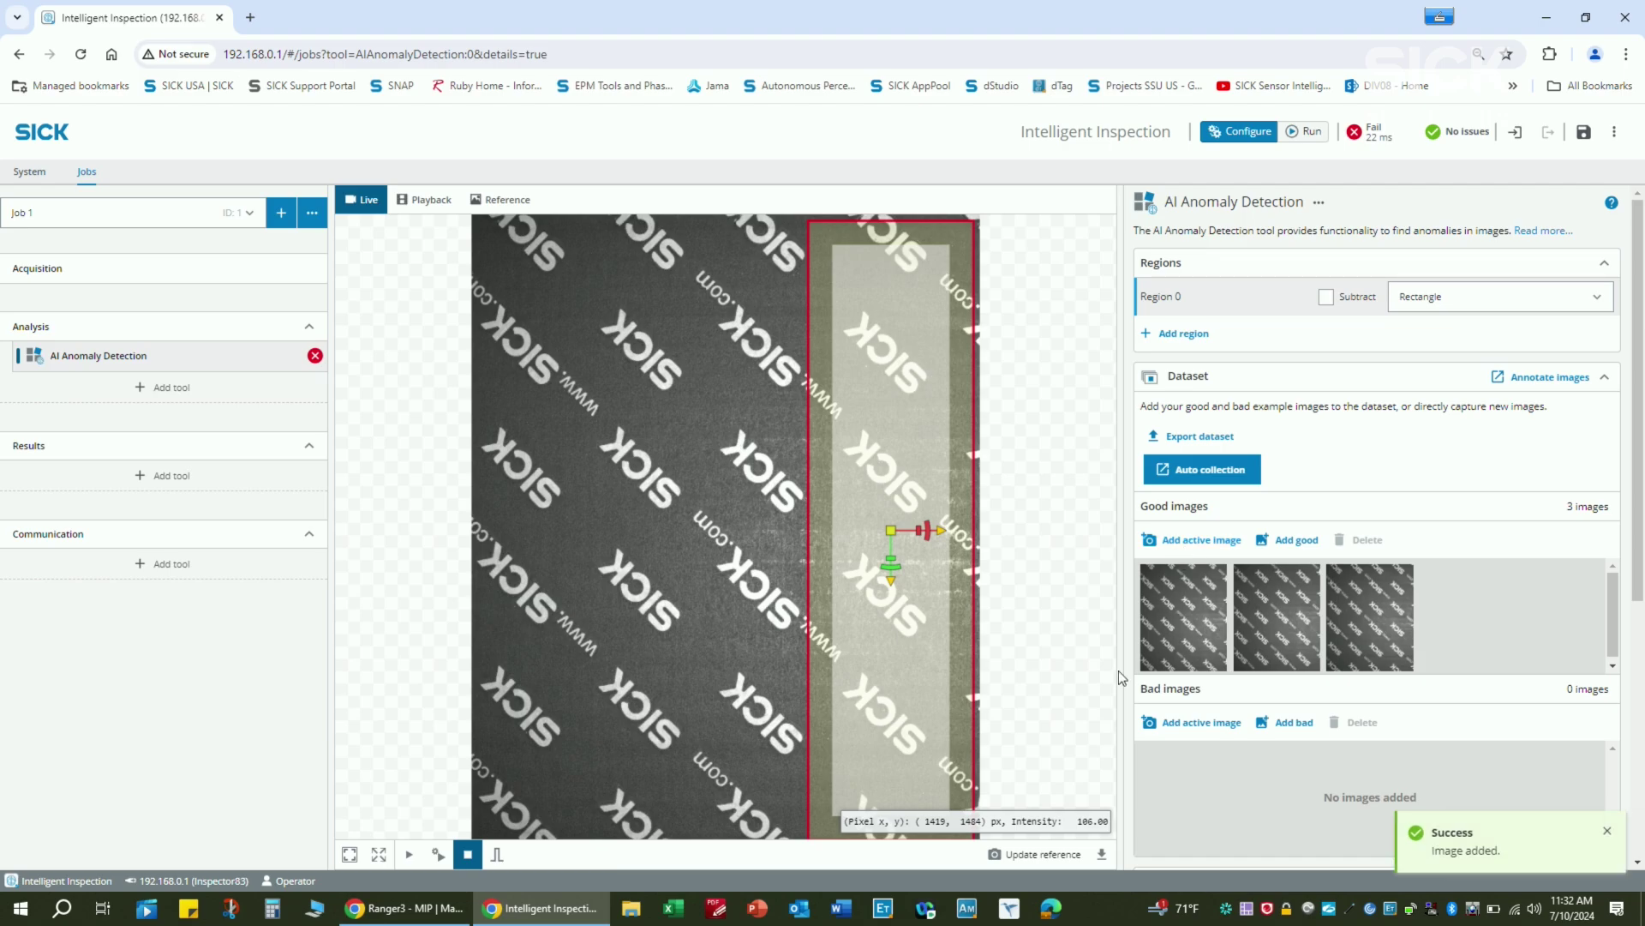
click(501, 853)
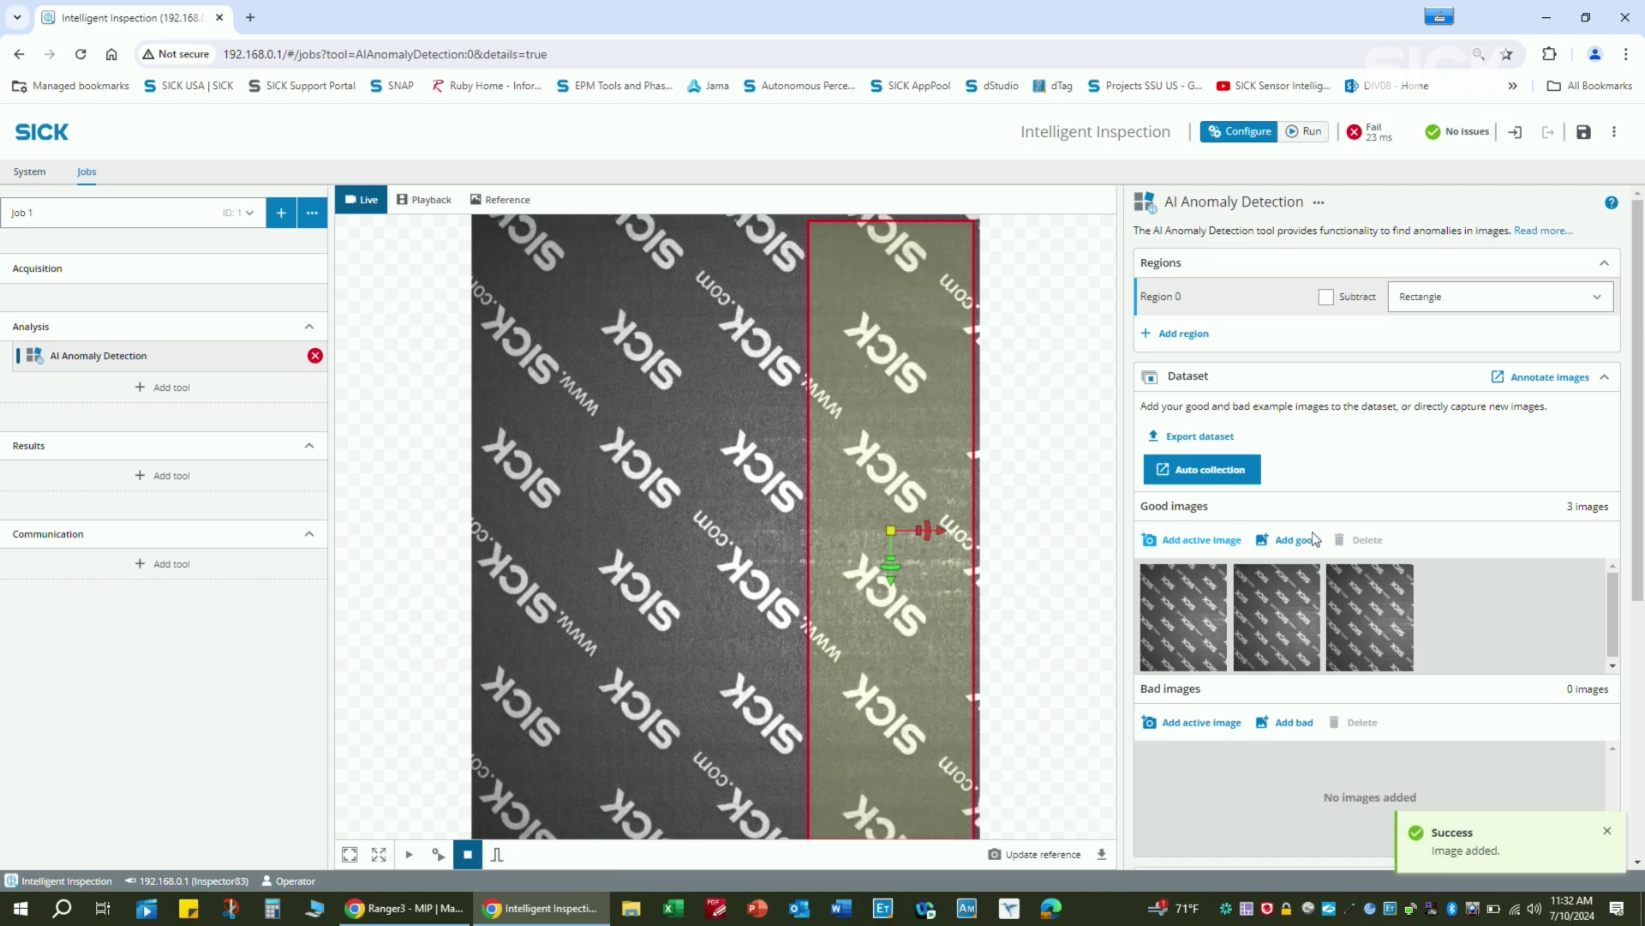
click(1208, 549)
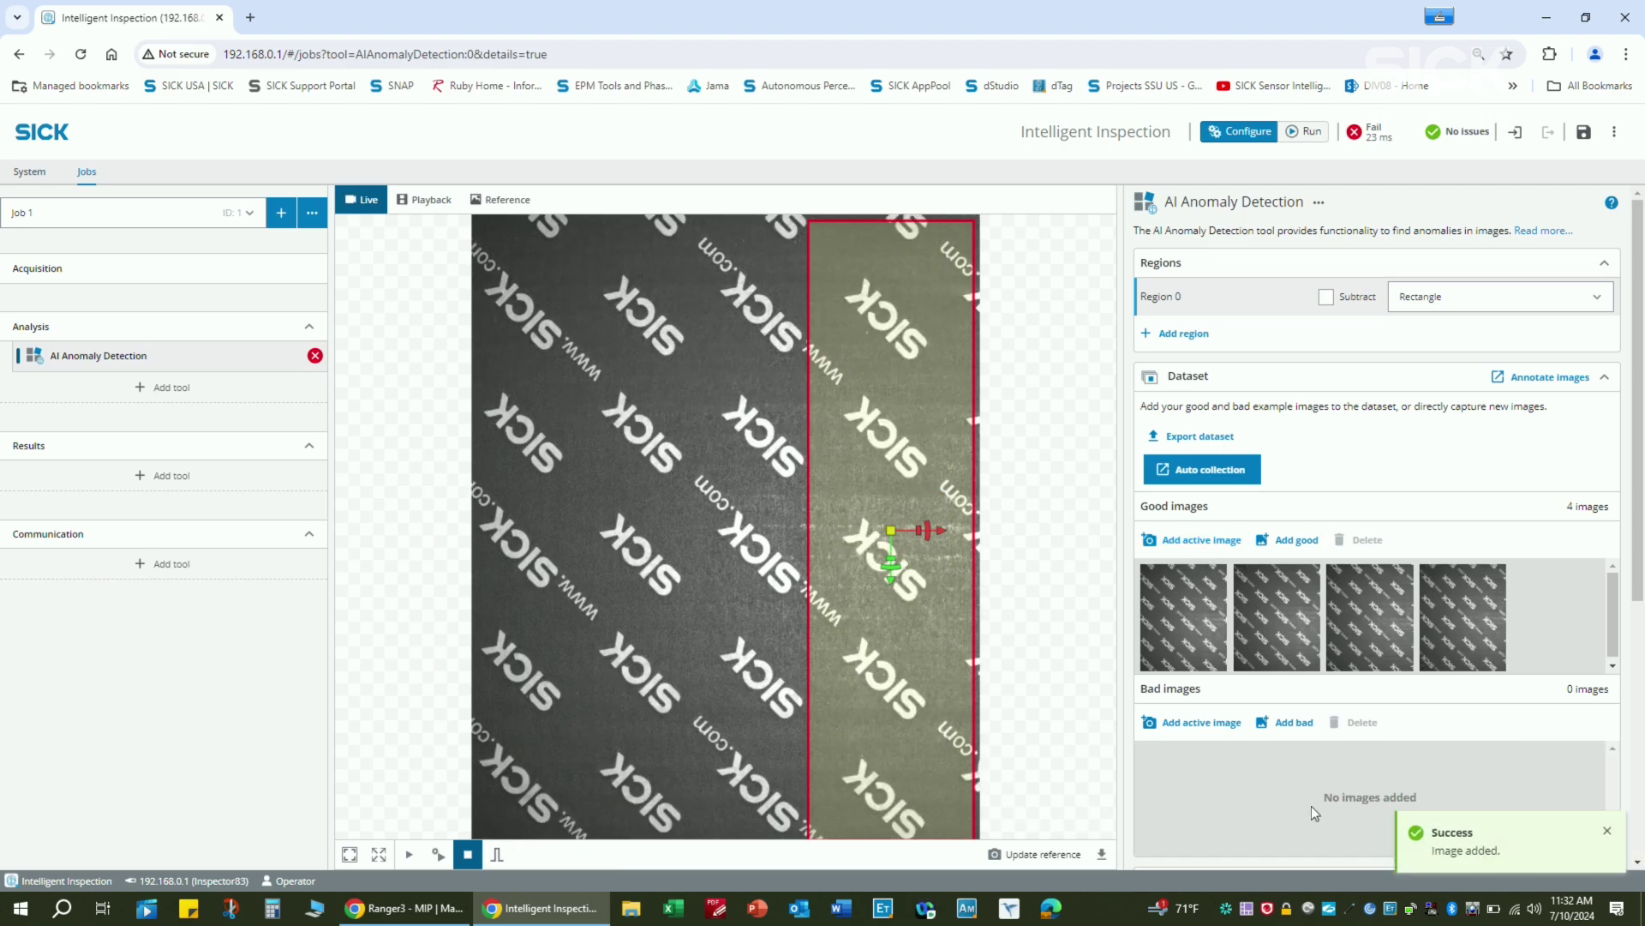
click(496, 854)
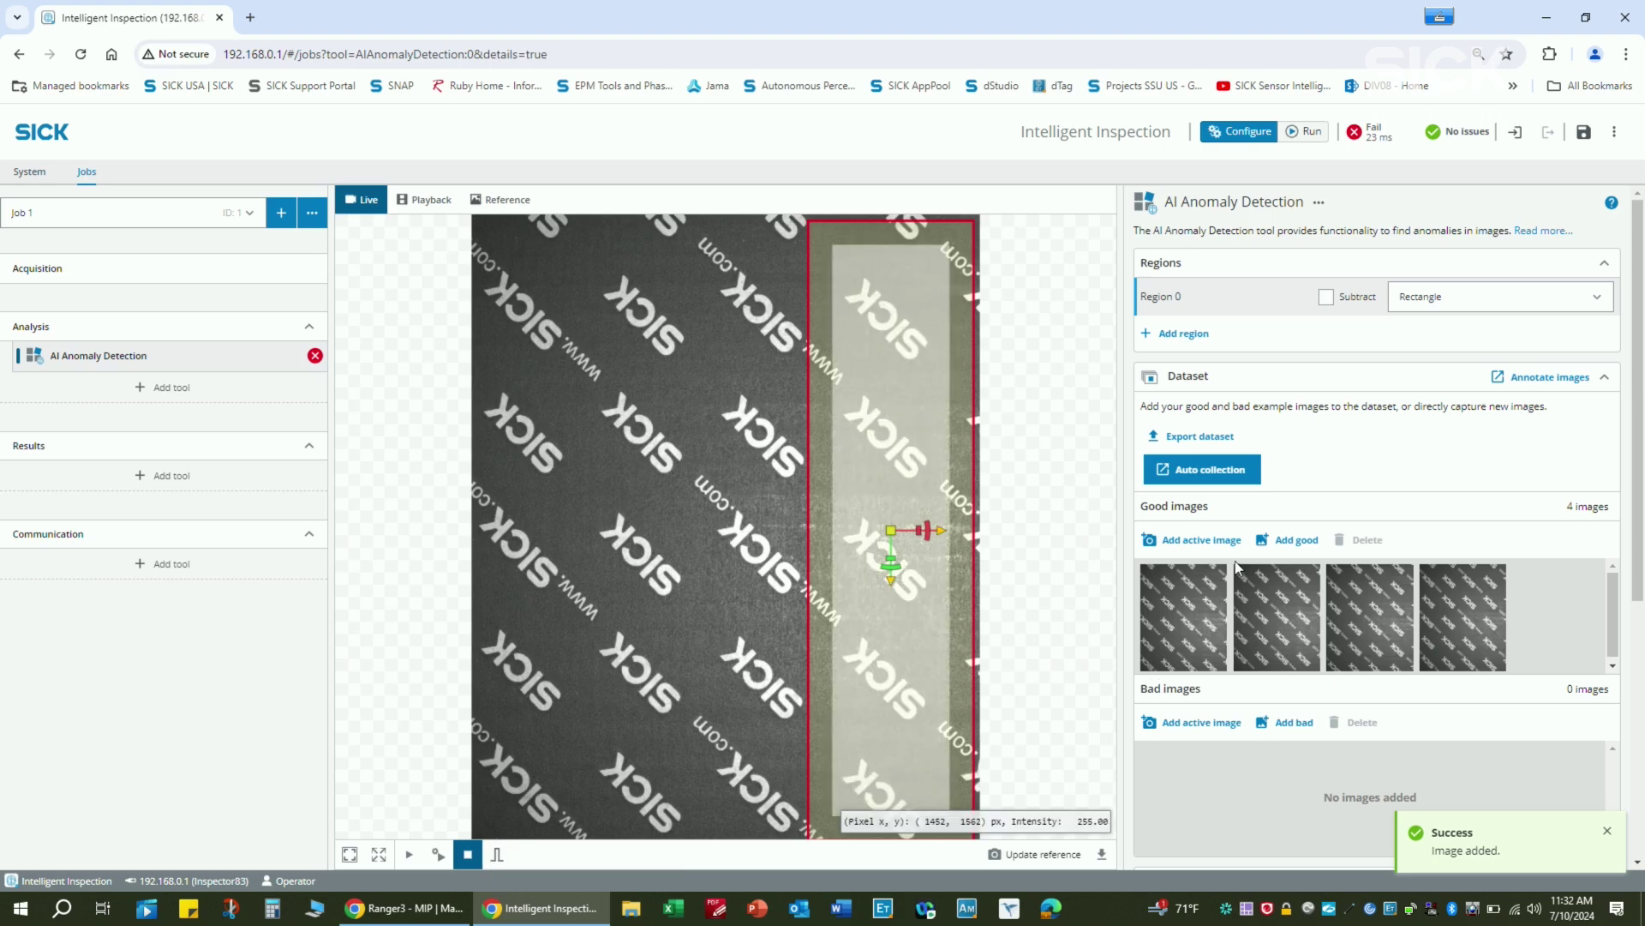
click(1201, 541)
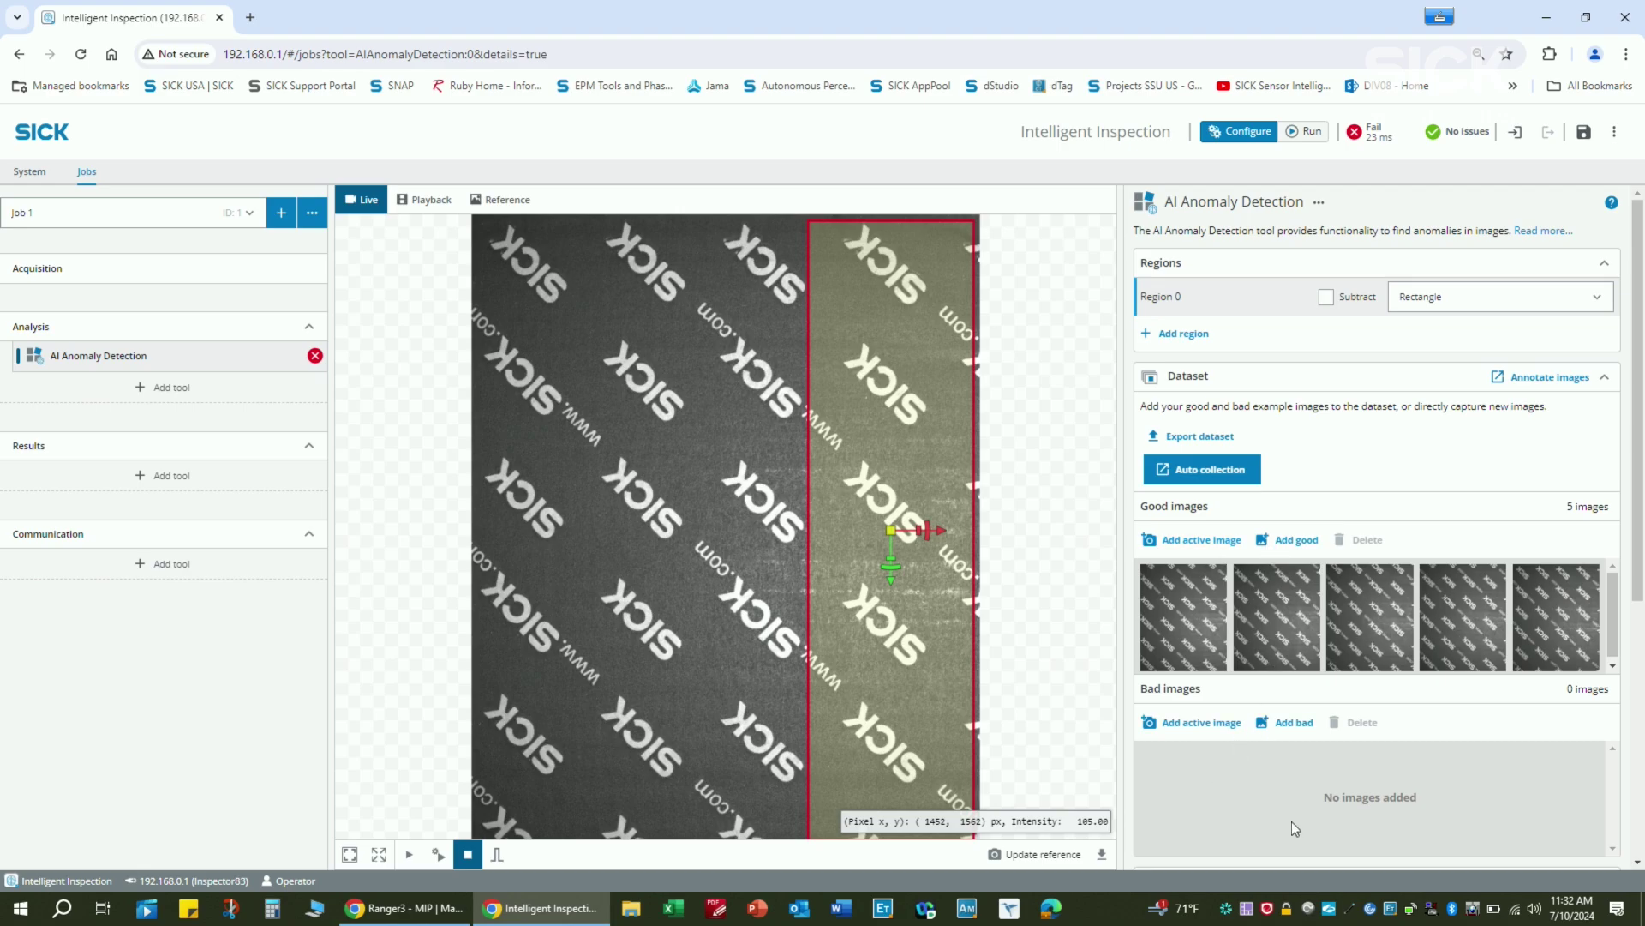
- Open the training settings and try moving the Tool performance slider toward precise
scroll(1280, 766, down, 4)
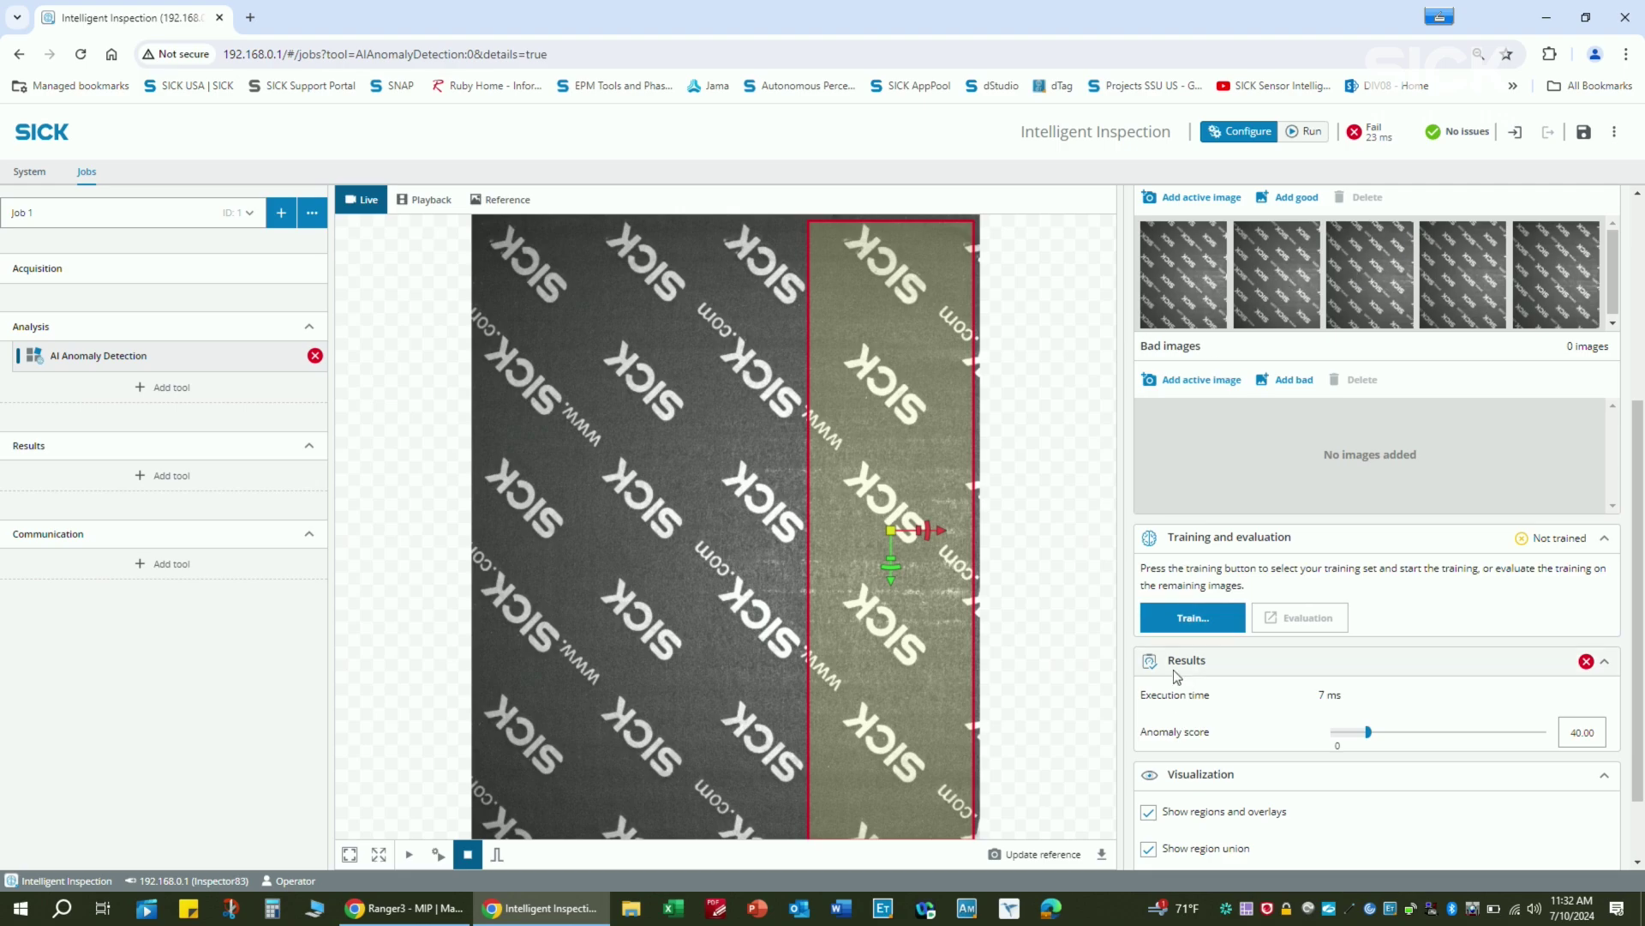
click(1200, 618)
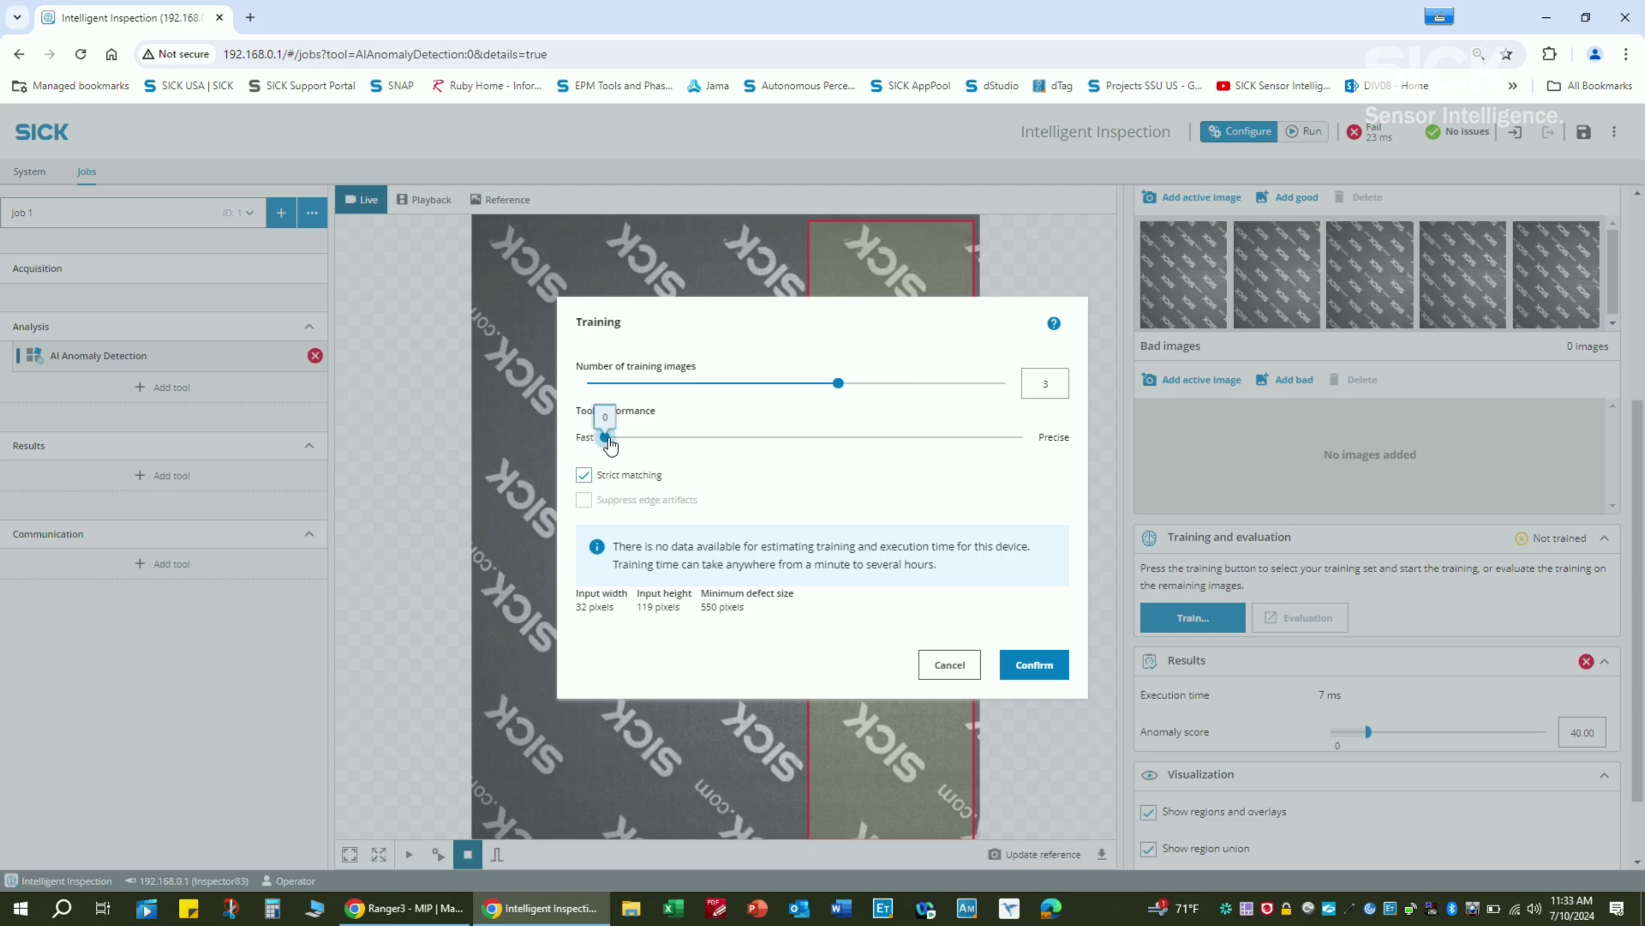
drag(605, 437, 889, 457)
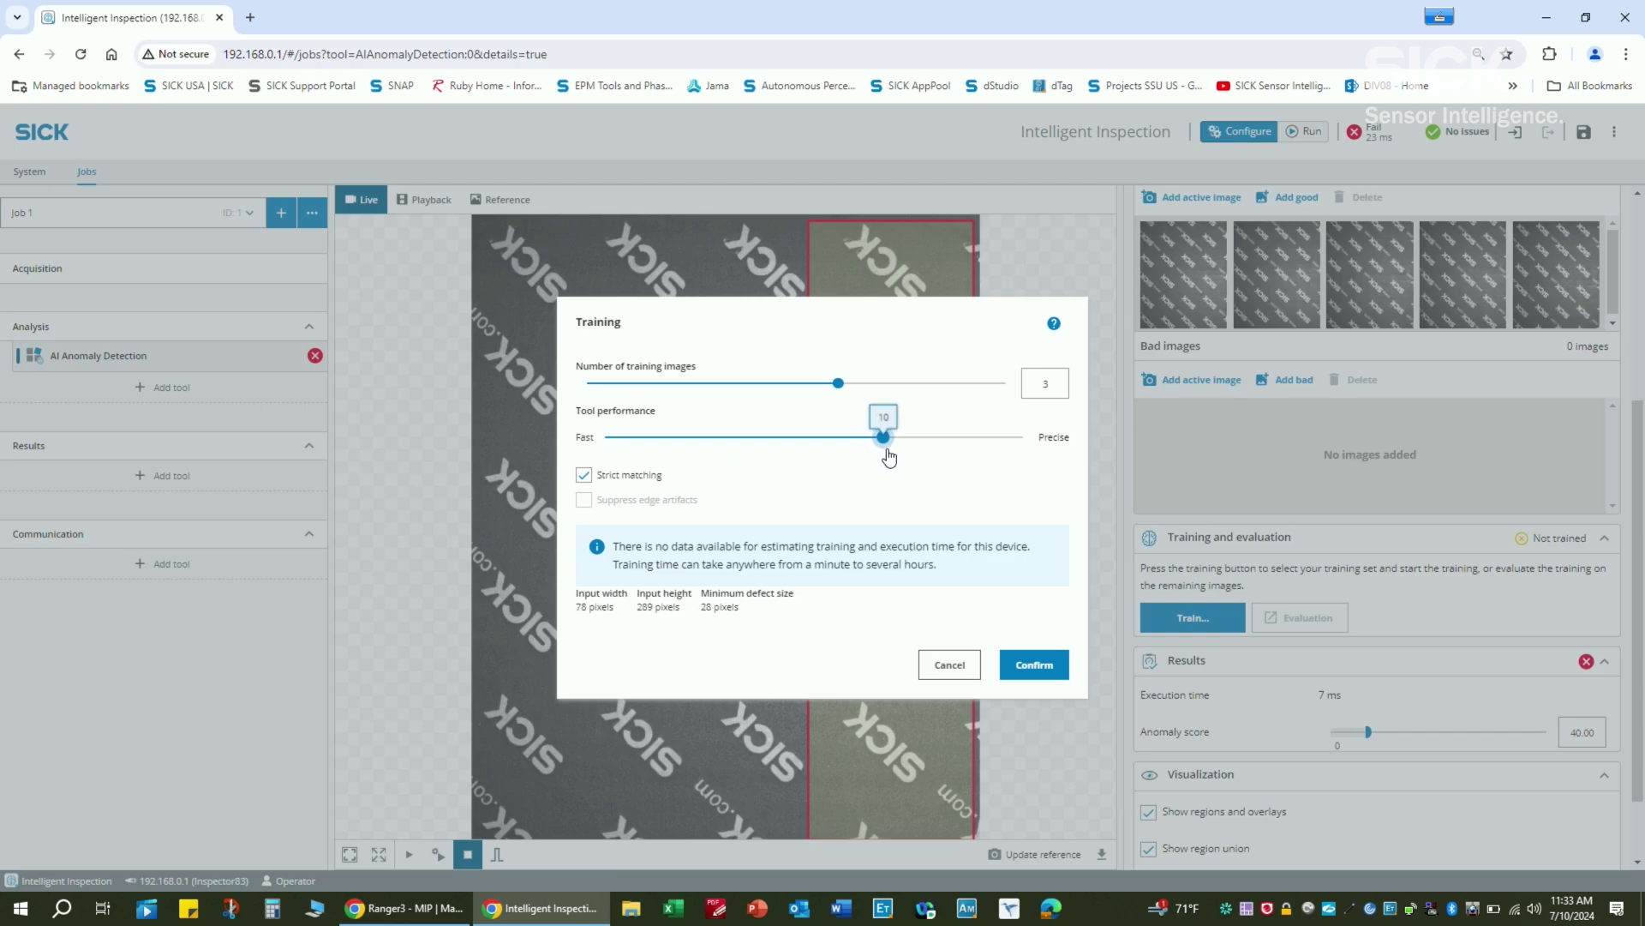
mouse_move(888, 457)
mouse_down()
mouse_move(907, 457)
mouse_move(885, 457)
mouse_up()
mouse_move(889, 441)
drag(883, 438, 605, 457)
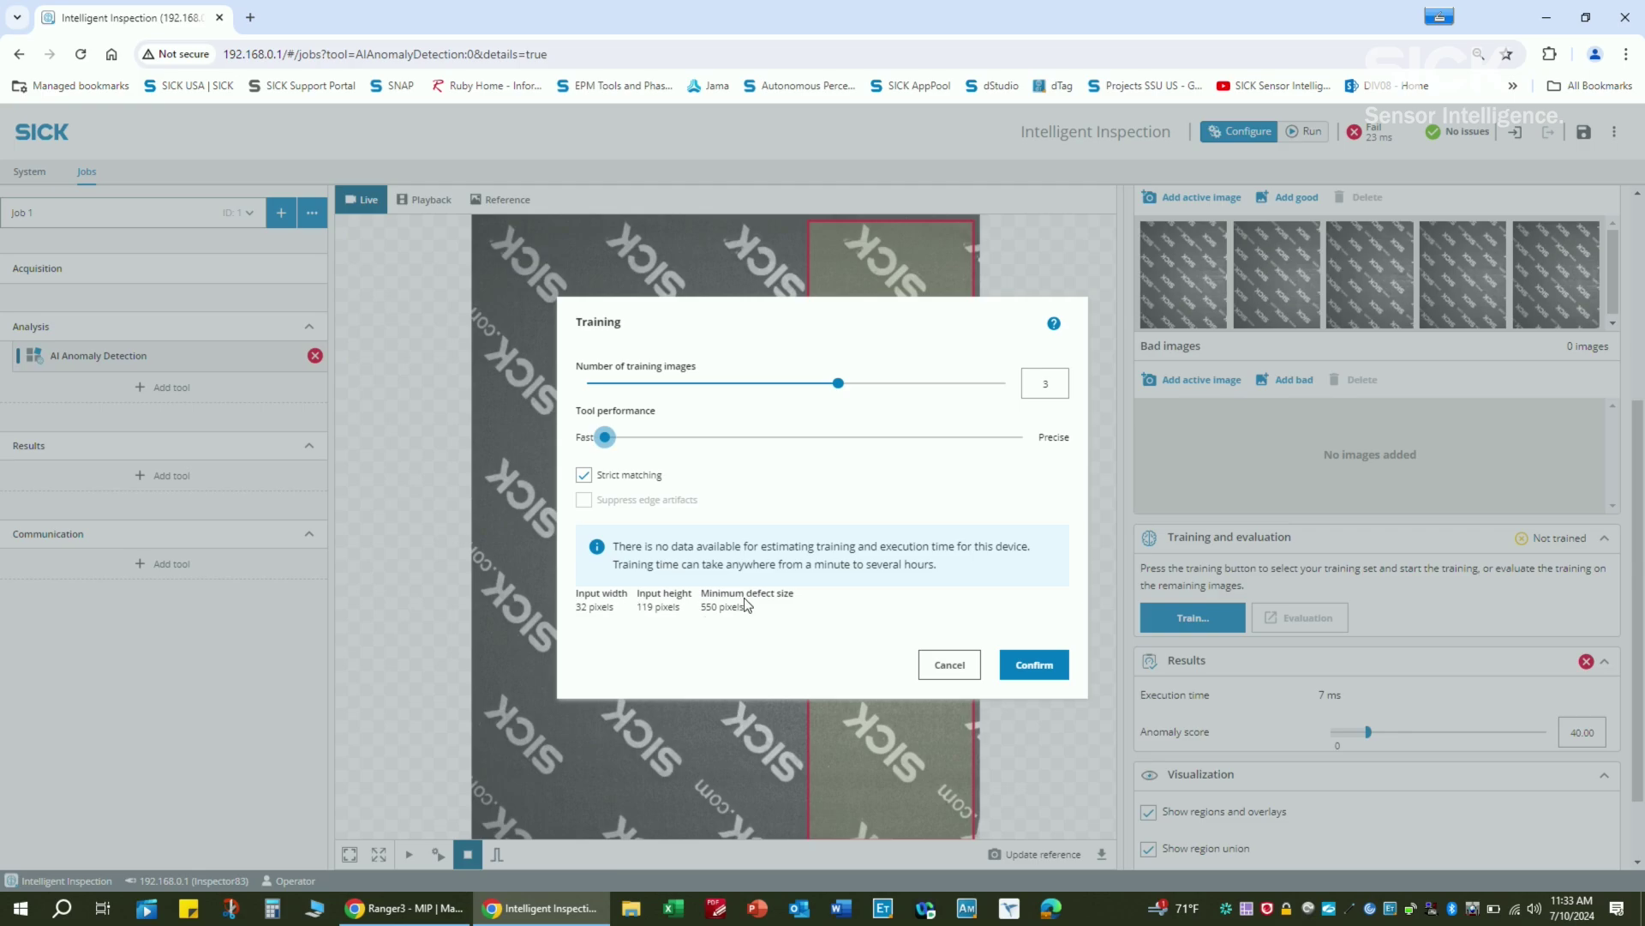
- Settle Tool performance at the middle setting and confirm training on 3 images
drag(703, 608, 732, 609)
drag(605, 438, 632, 437)
drag(741, 441, 1024, 439)
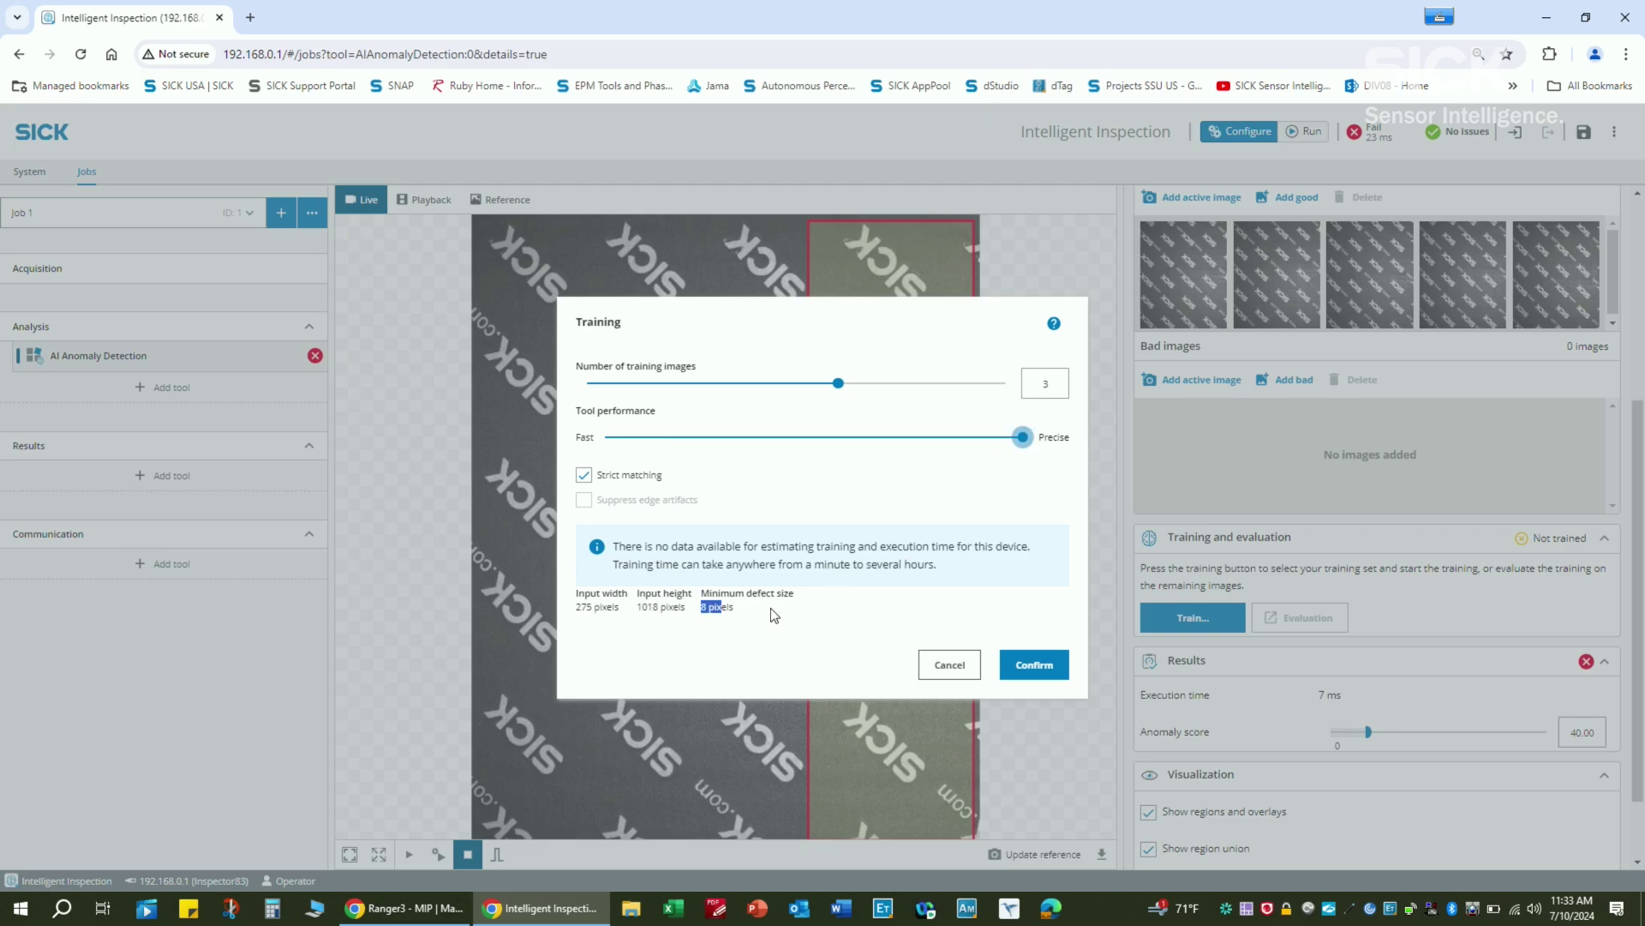
mouse_move(1034, 445)
drag(1021, 448, 881, 456)
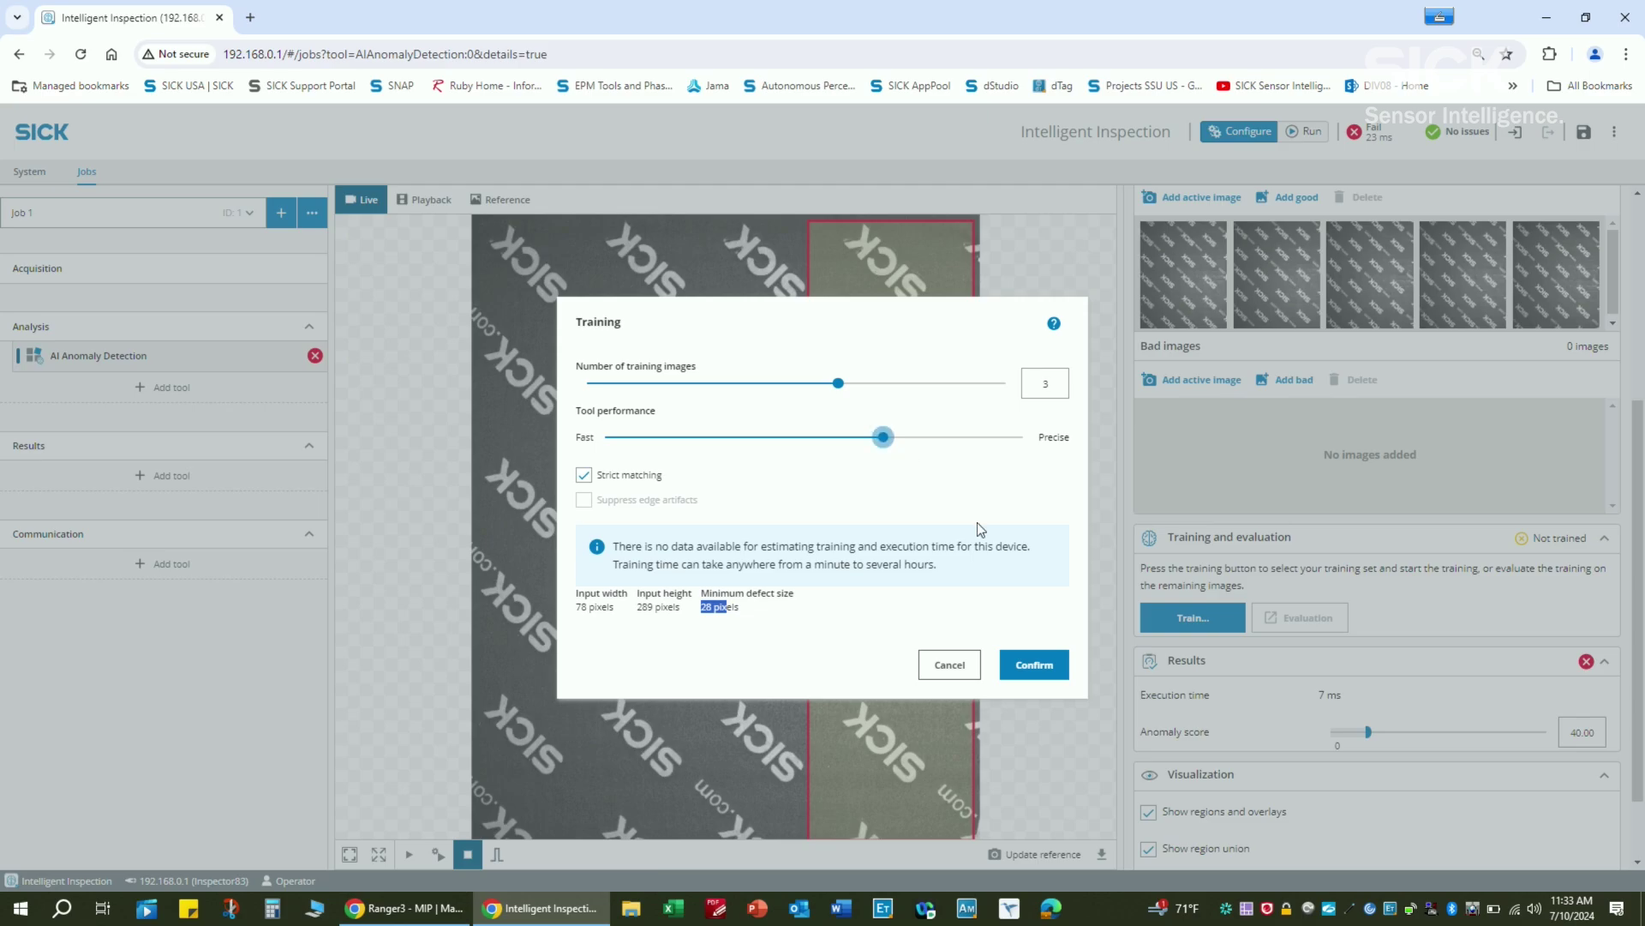
click(864, 517)
click(1031, 668)
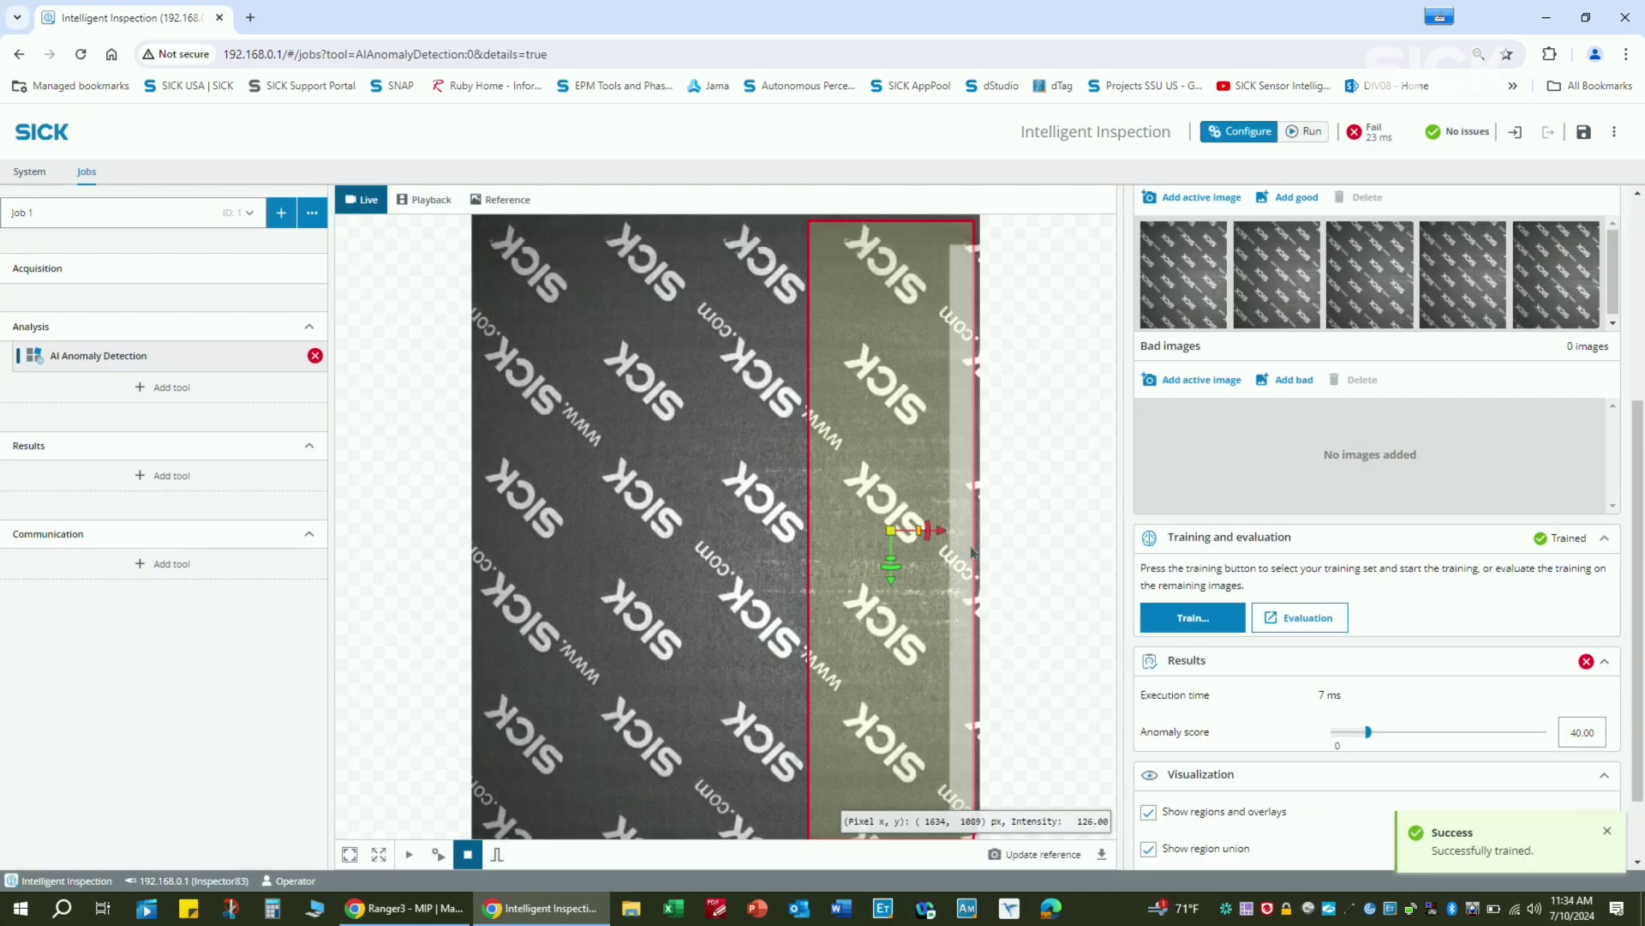
- Trigger two fresh live frames to test the trained tool, then raise the anomaly threshold to 55
click(497, 854)
click(497, 857)
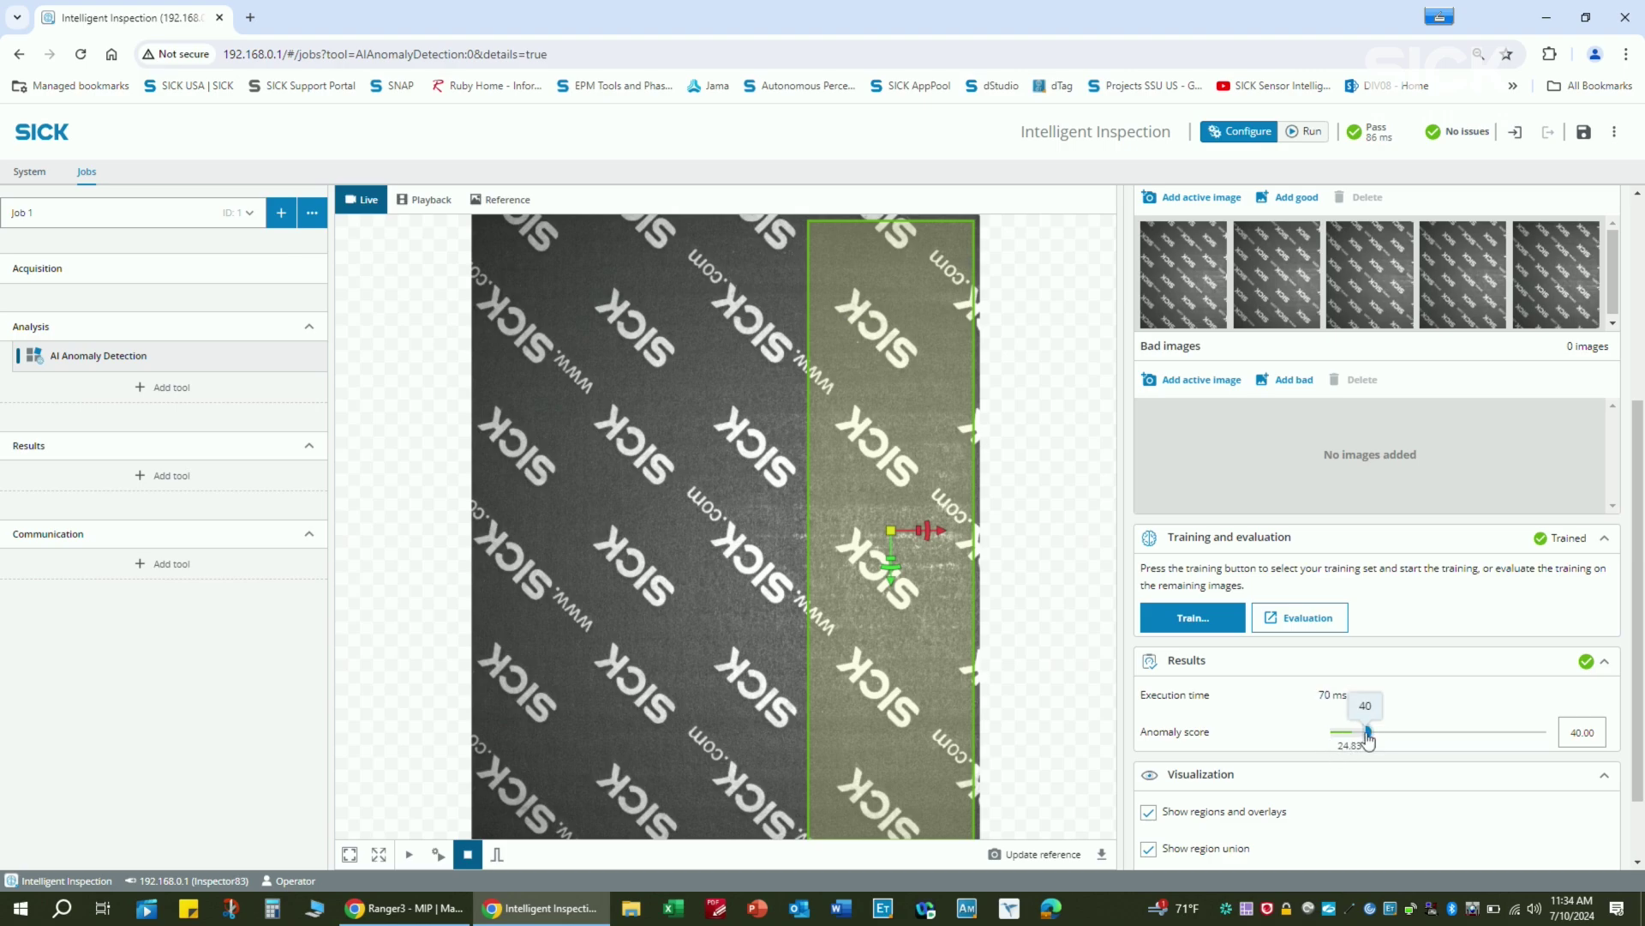
mouse_move(1368, 733)
mouse_down()
mouse_move(1595, 737)
mouse_move(1381, 734)
mouse_up()
- Review the trained tool's scores in Evaluate images, then close the dialog without changes
click(1301, 619)
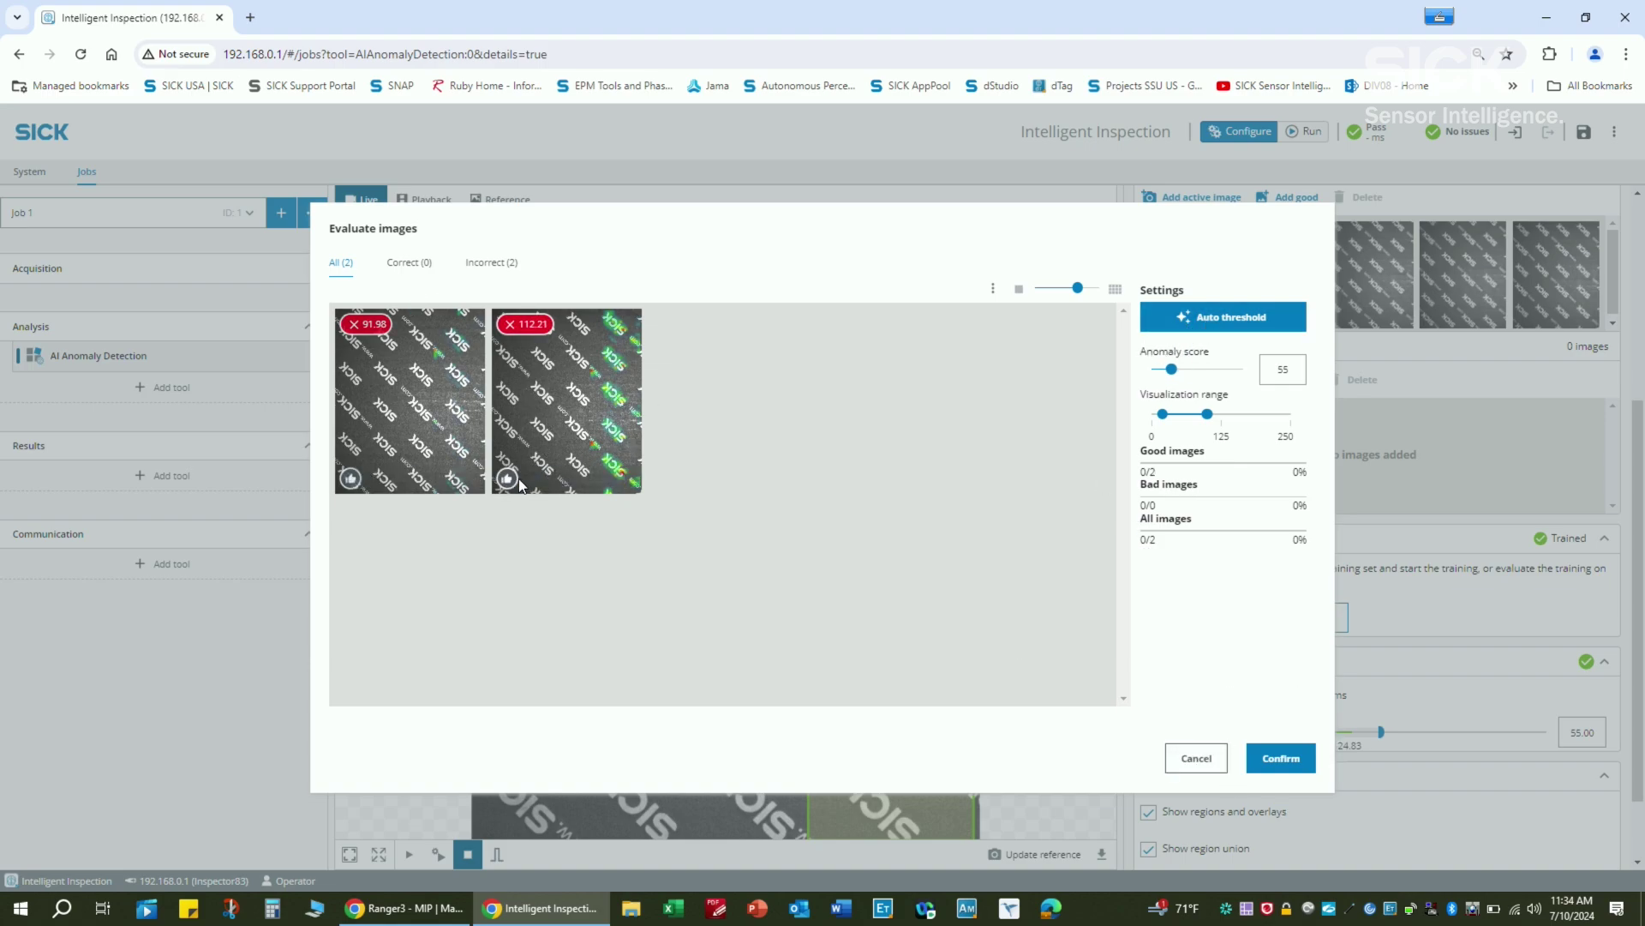
click(1221, 753)
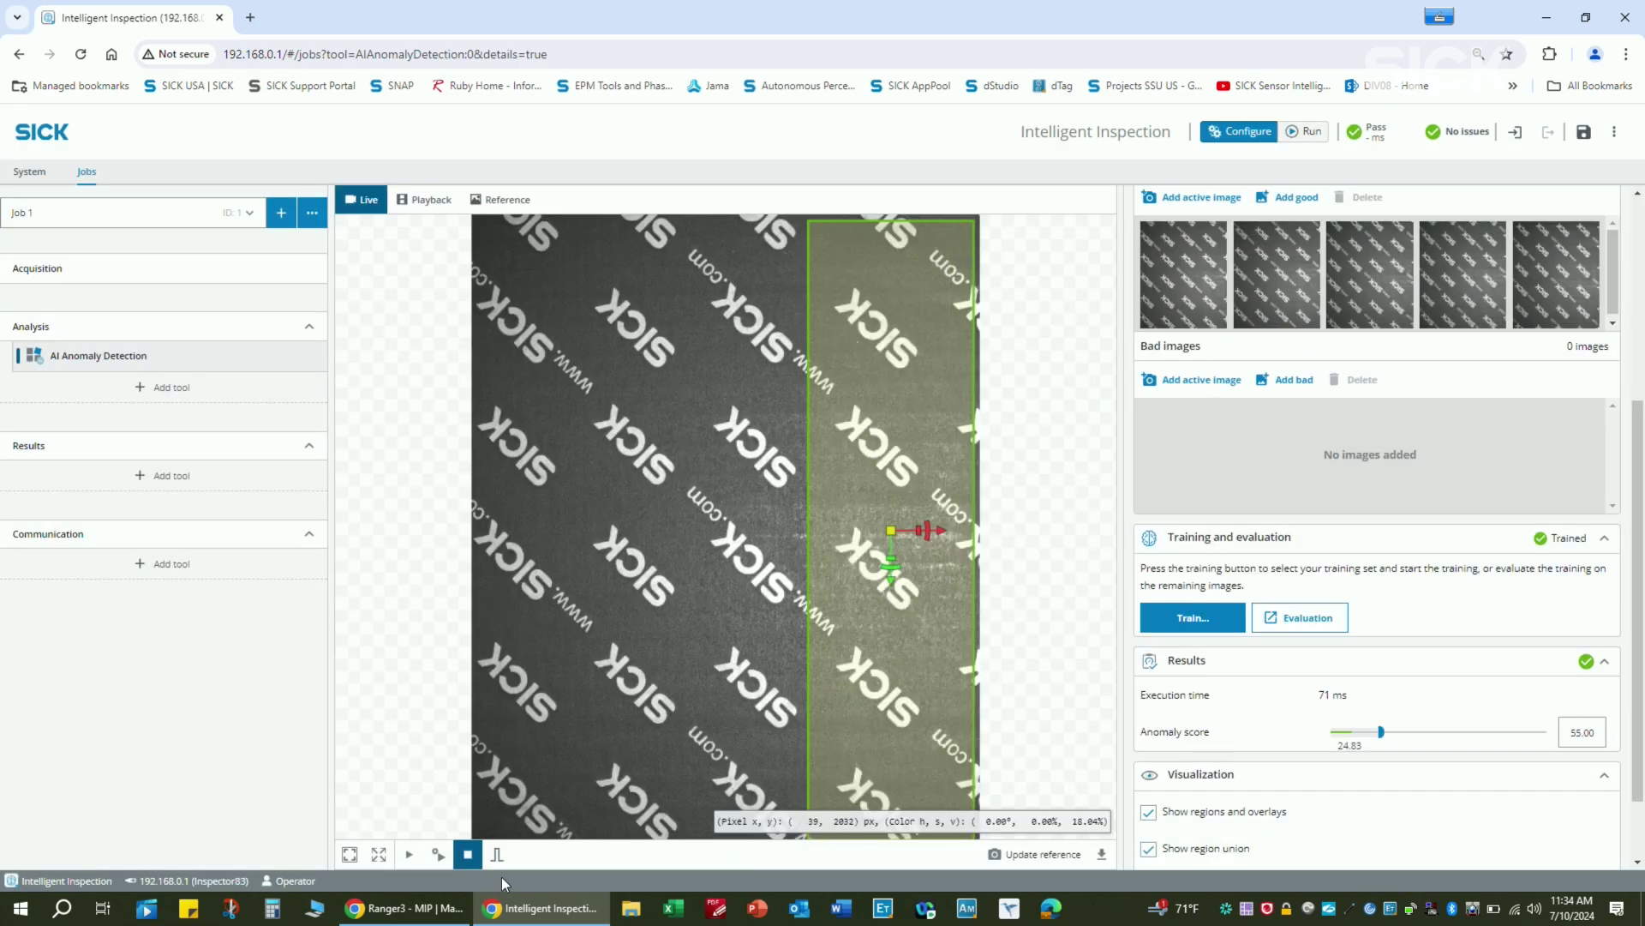
- Lower and then raise the anomaly score threshold to 40, triggering new images to test each change
click(498, 854)
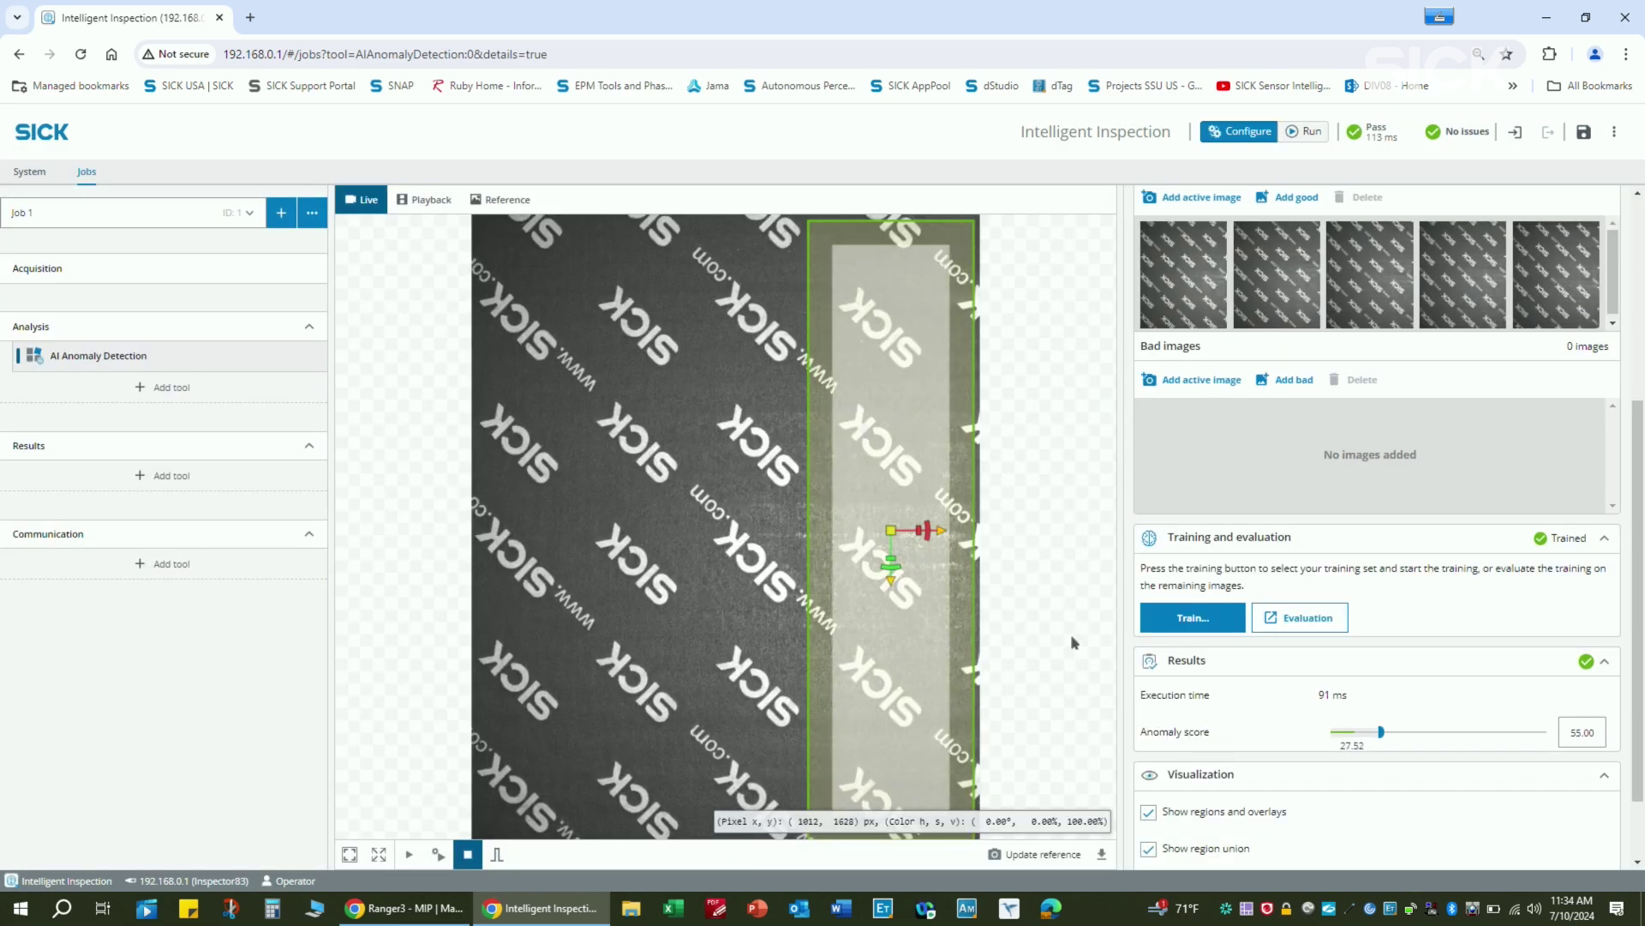
drag(1381, 732, 1344, 733)
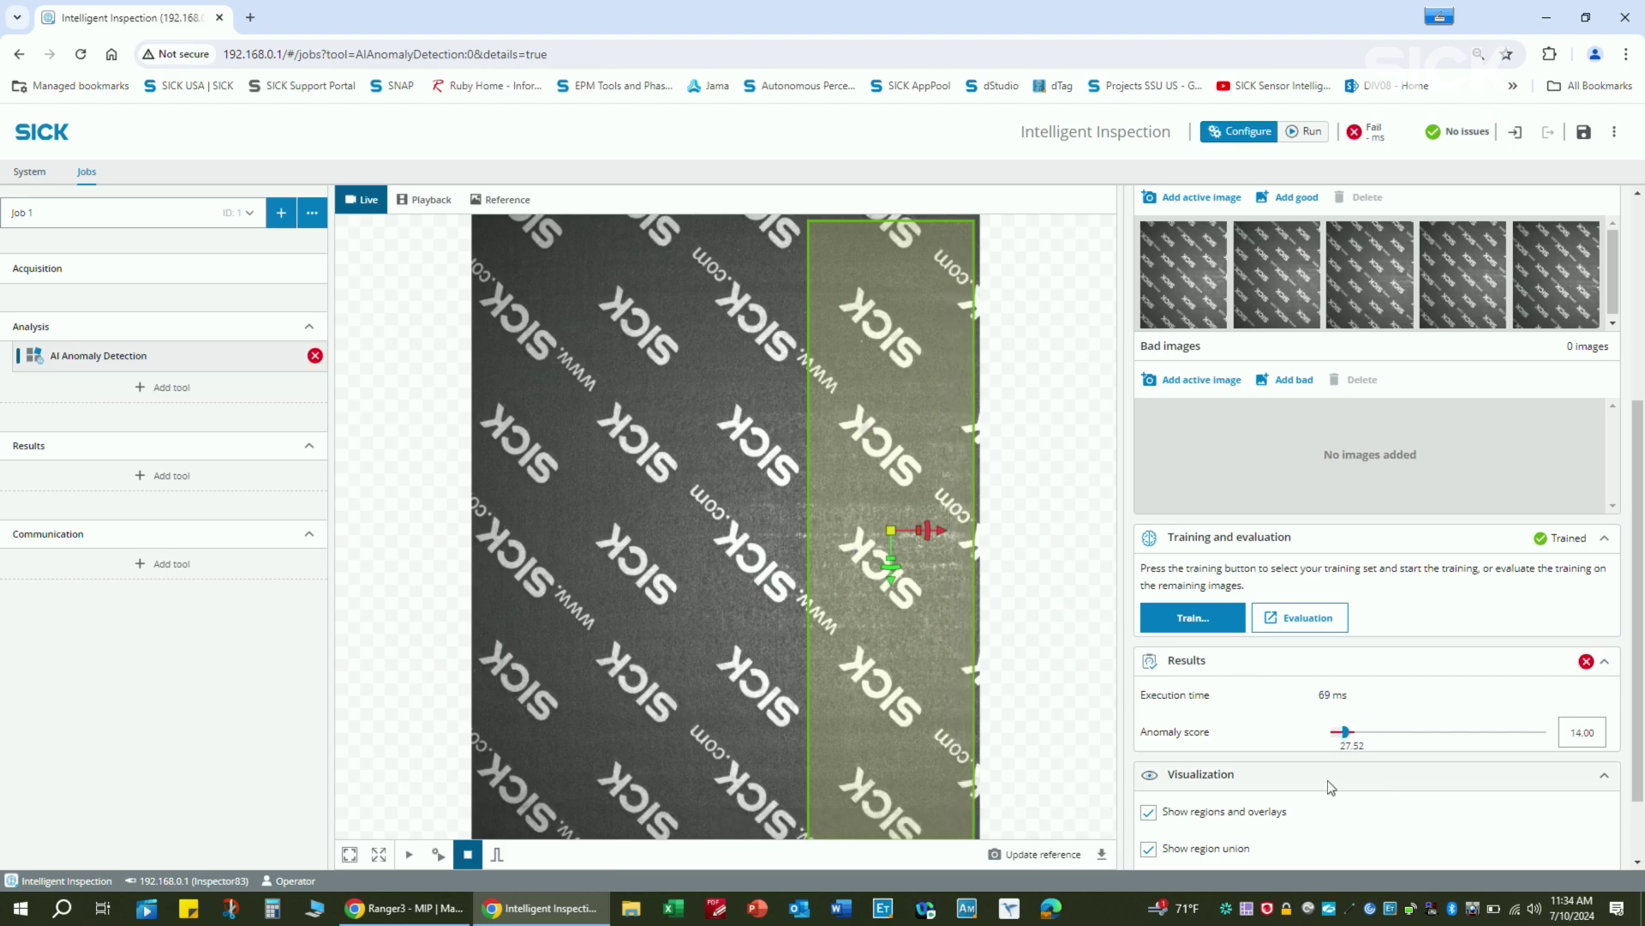
click(501, 853)
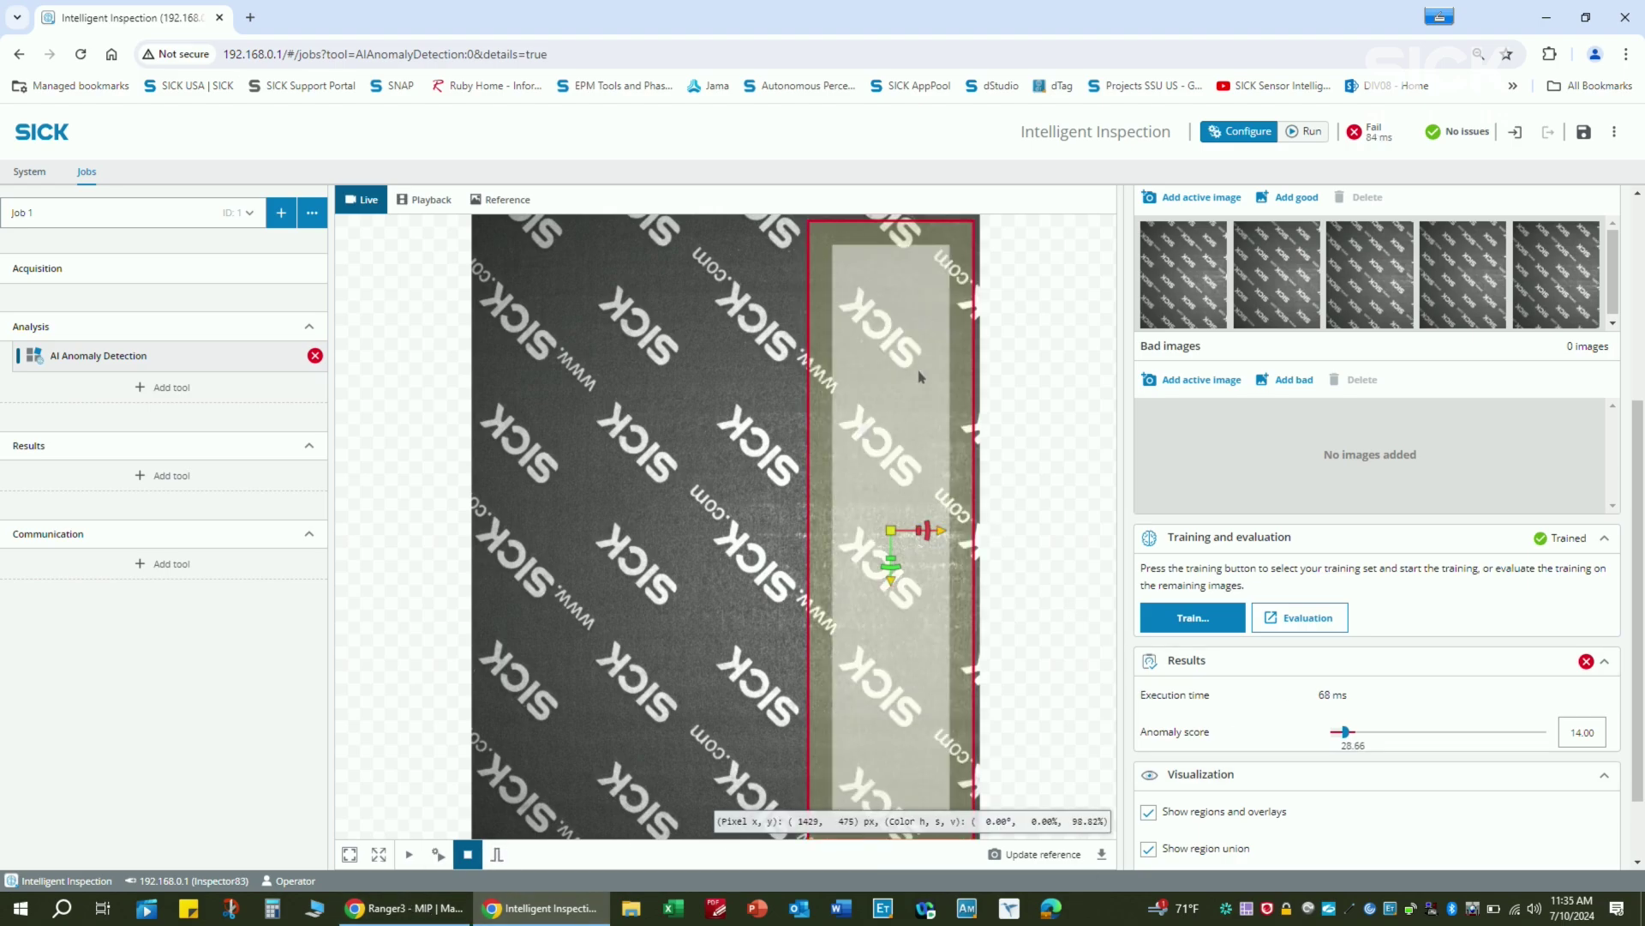
drag(1349, 738, 1369, 737)
click(495, 855)
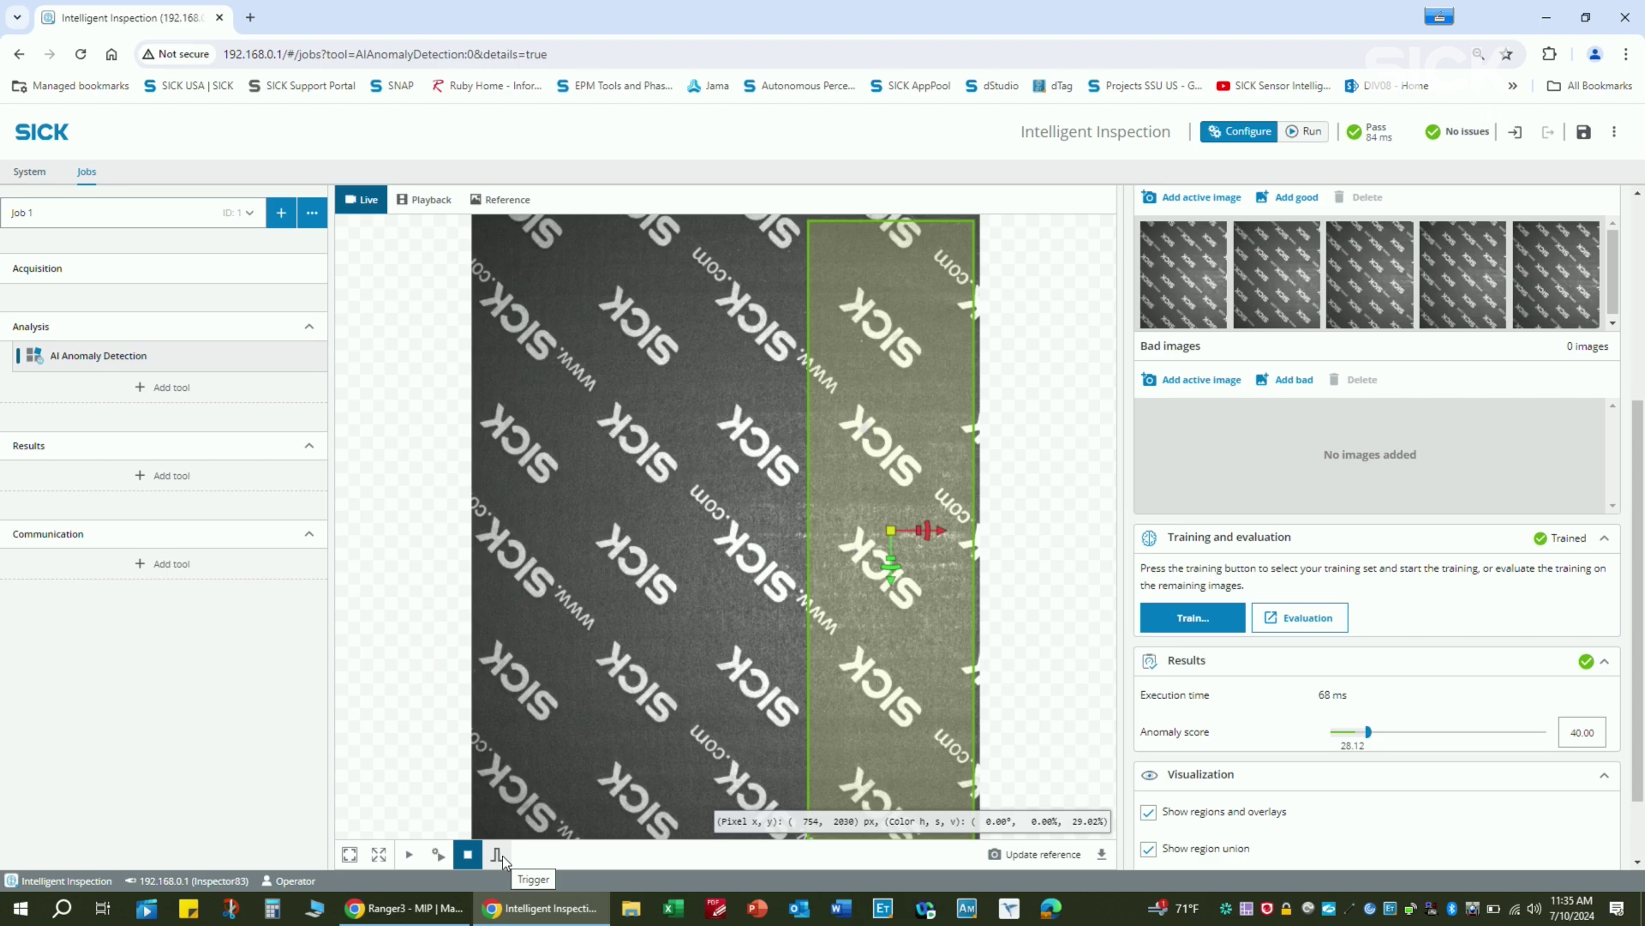
scroll(1256, 722, down, 1)
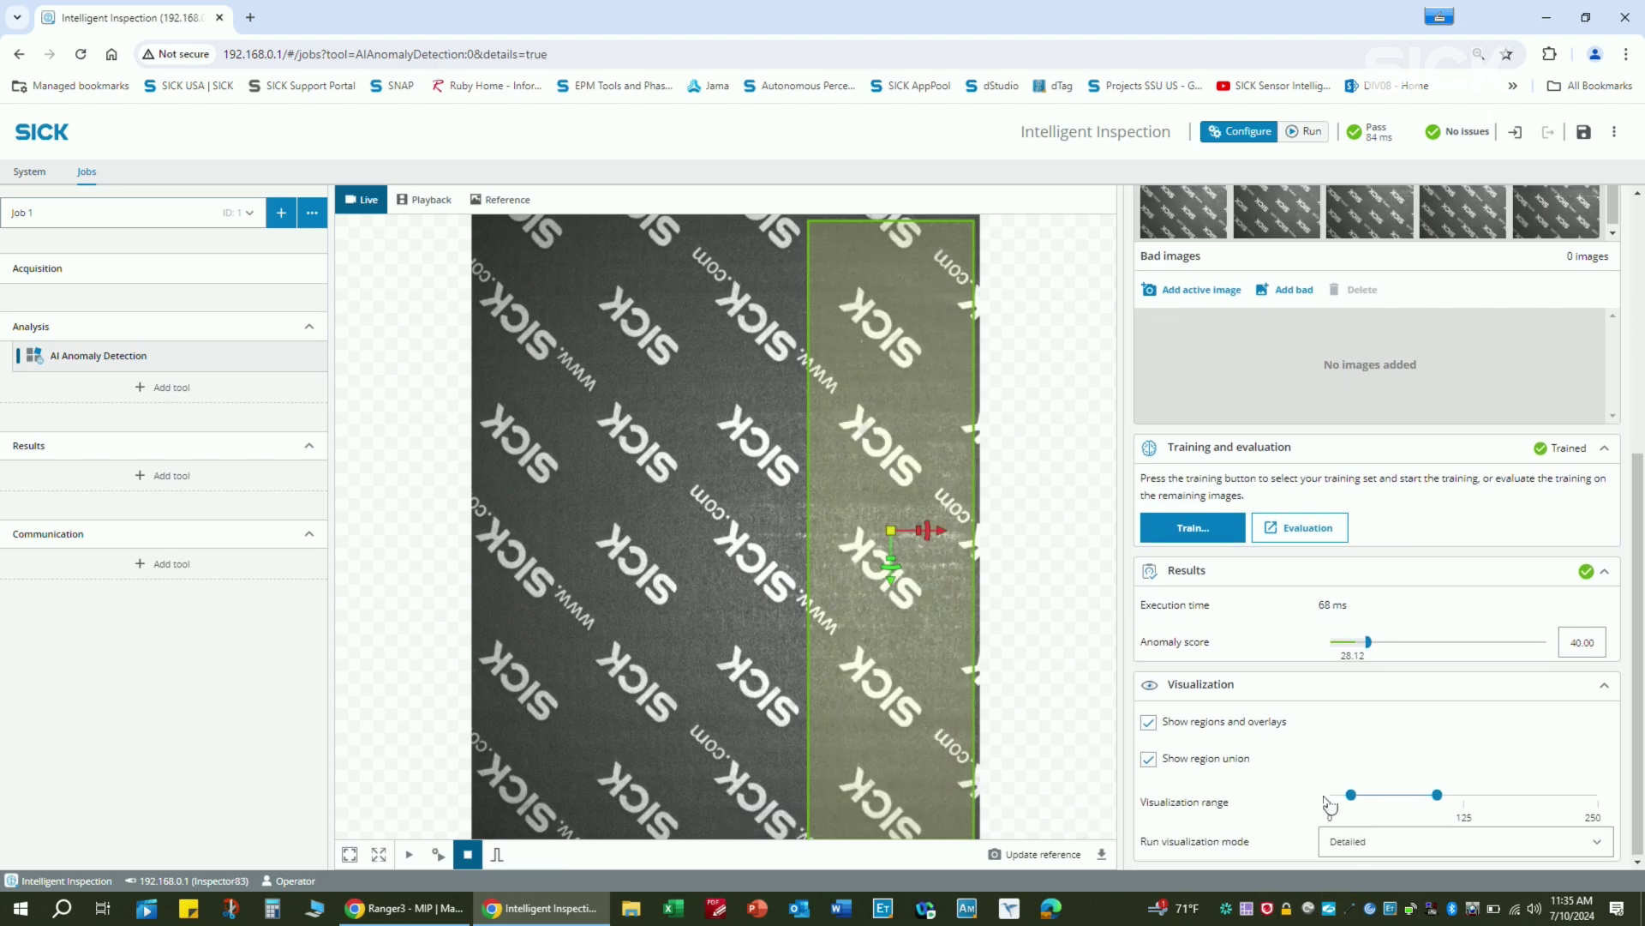
- Set the Visualization range to about 0–46 and lower the anomaly score threshold to 24
drag(1350, 795, 1330, 794)
drag(1445, 793, 1346, 796)
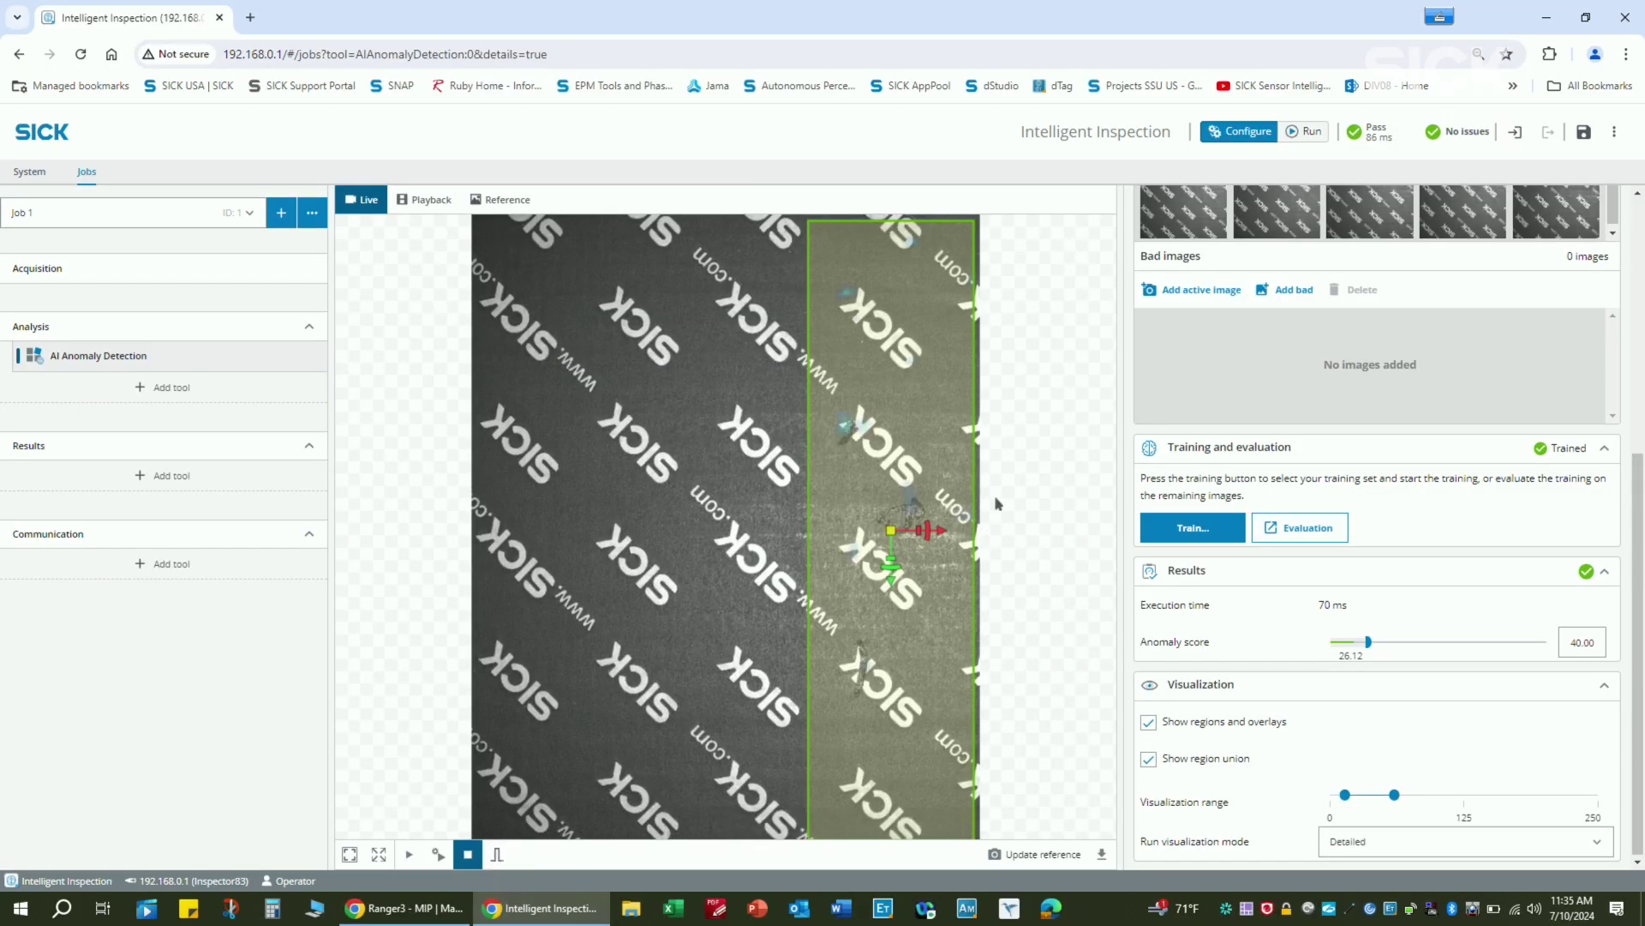
scroll(997, 503, up, 3)
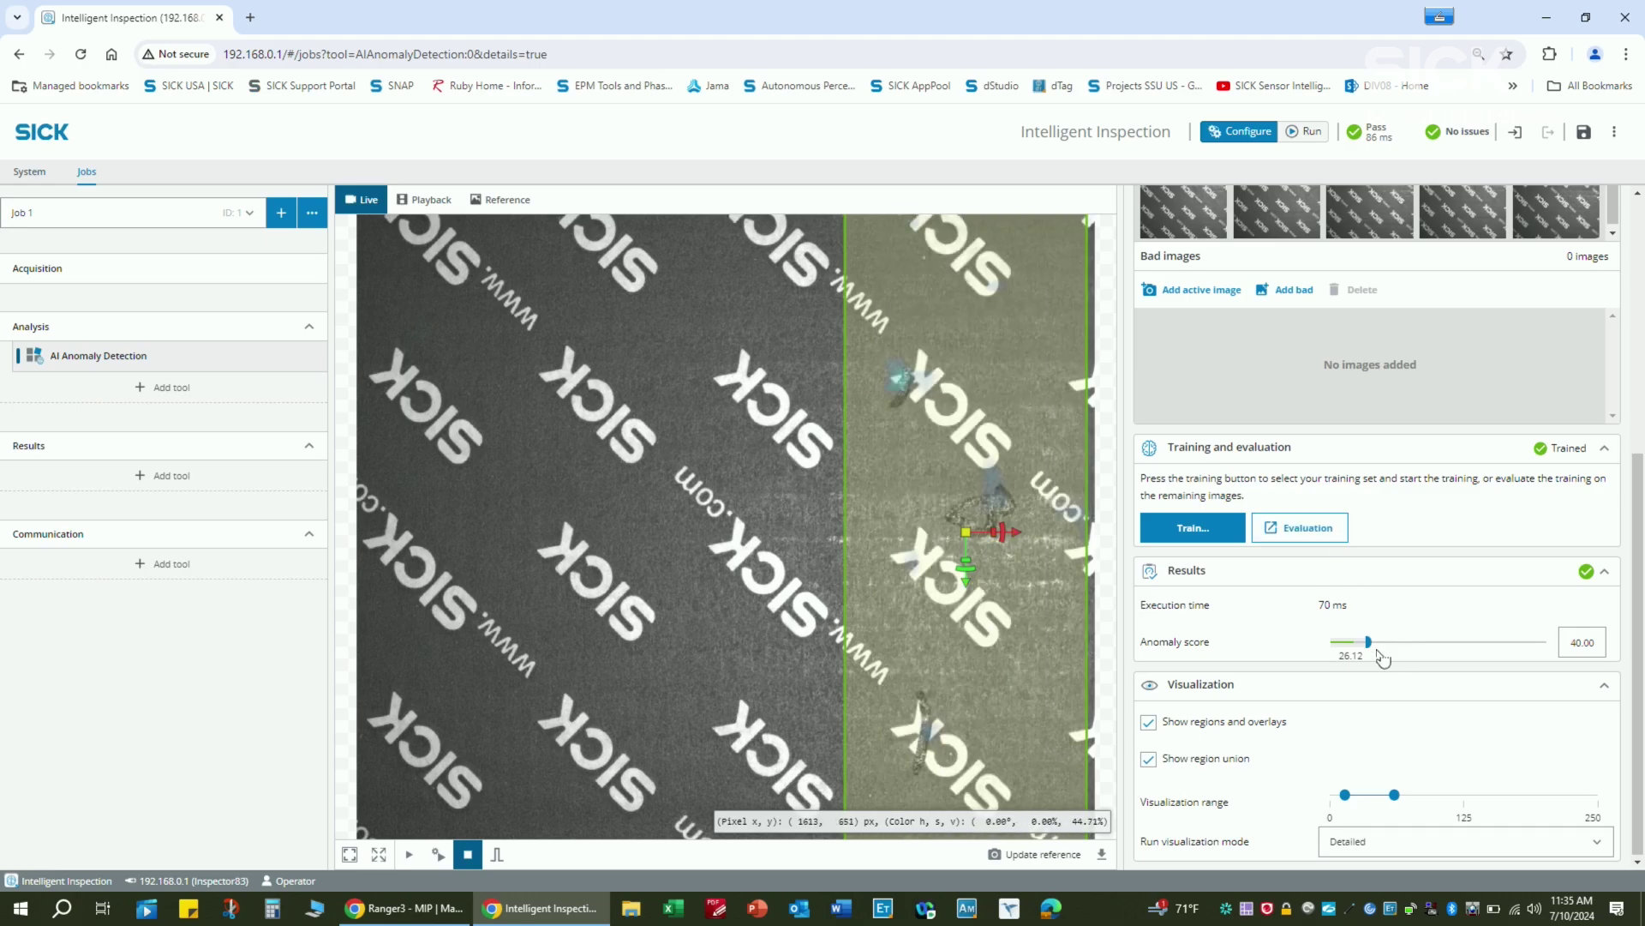
drag(1369, 641, 1354, 642)
drag(1395, 795, 1343, 795)
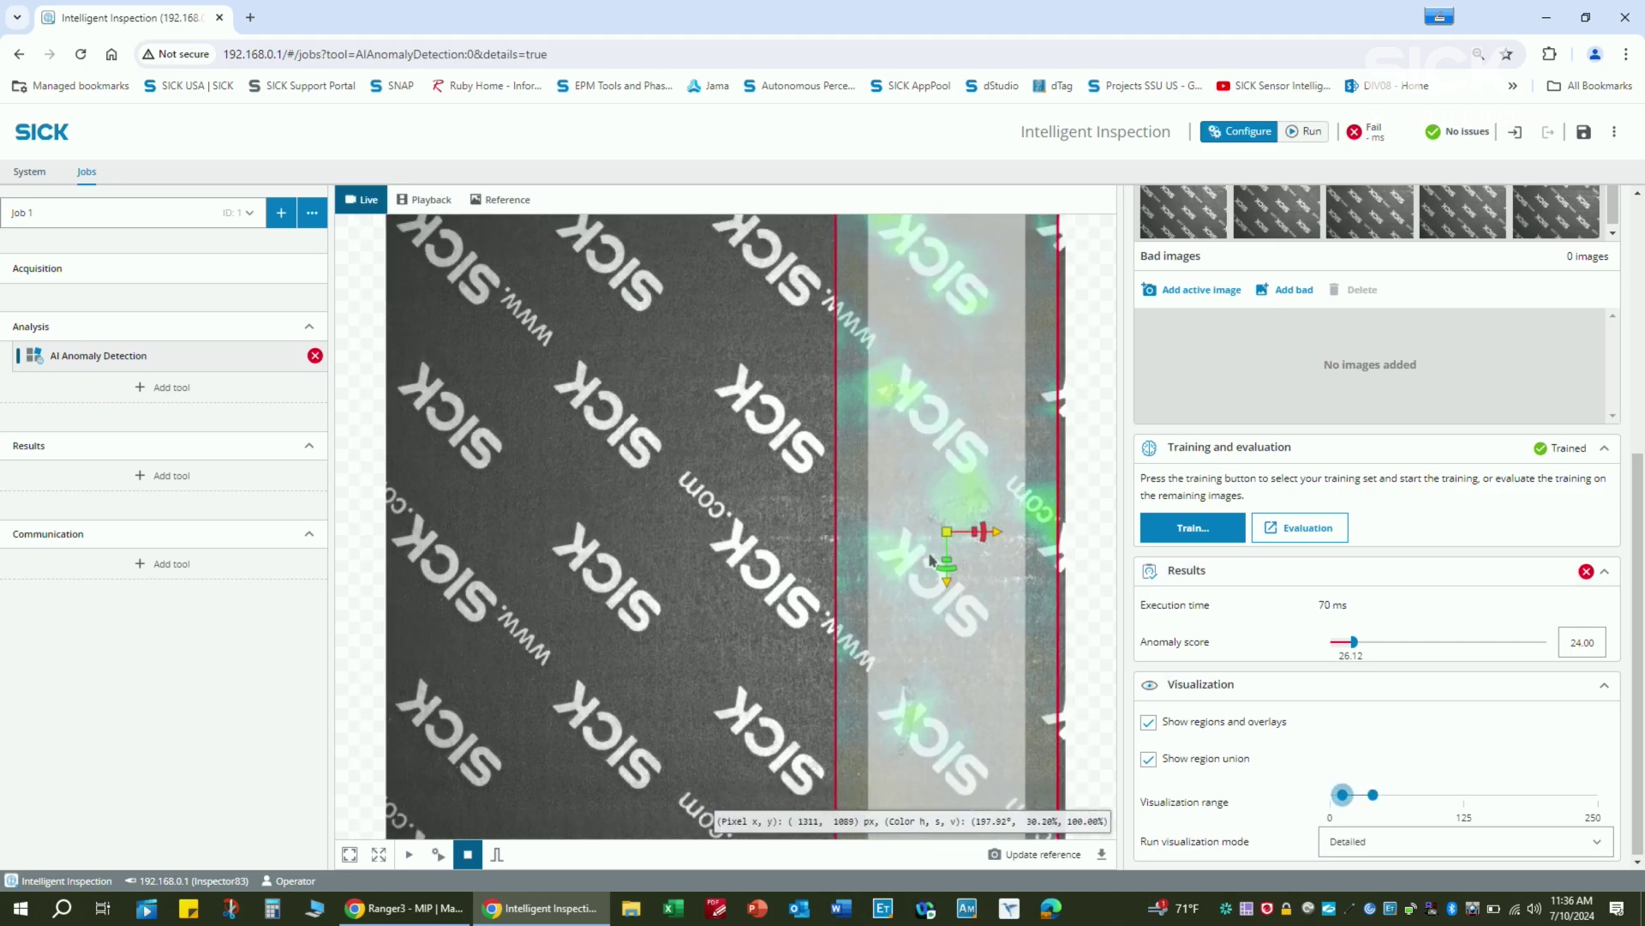
scroll(931, 559, down, 2)
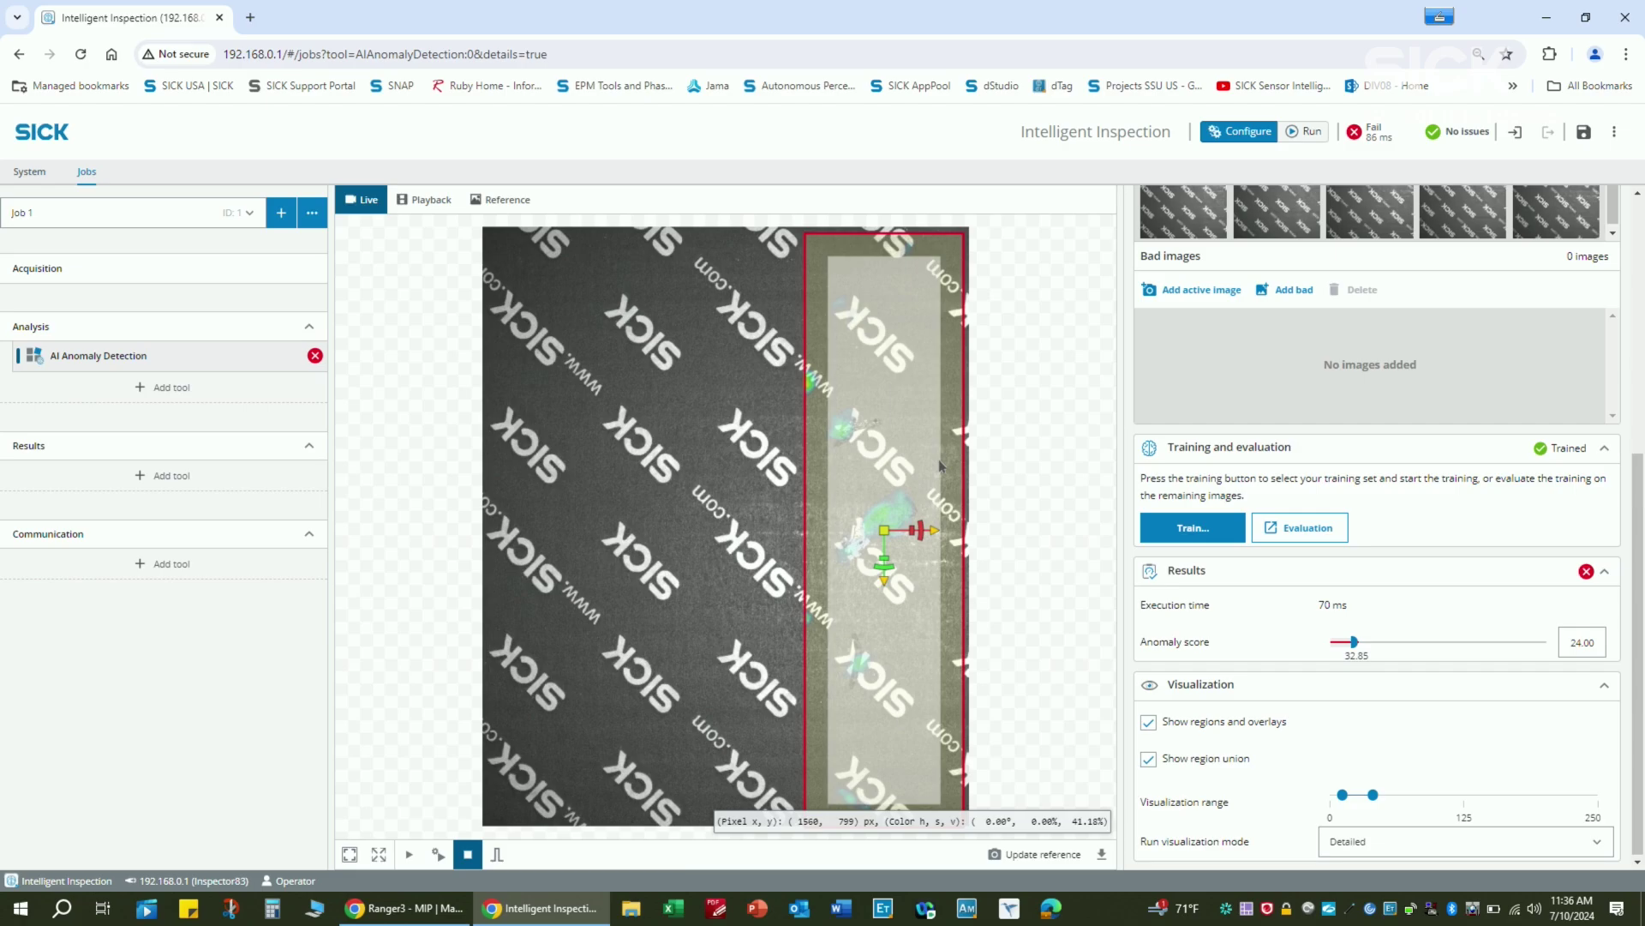
scroll(848, 664, up, 2)
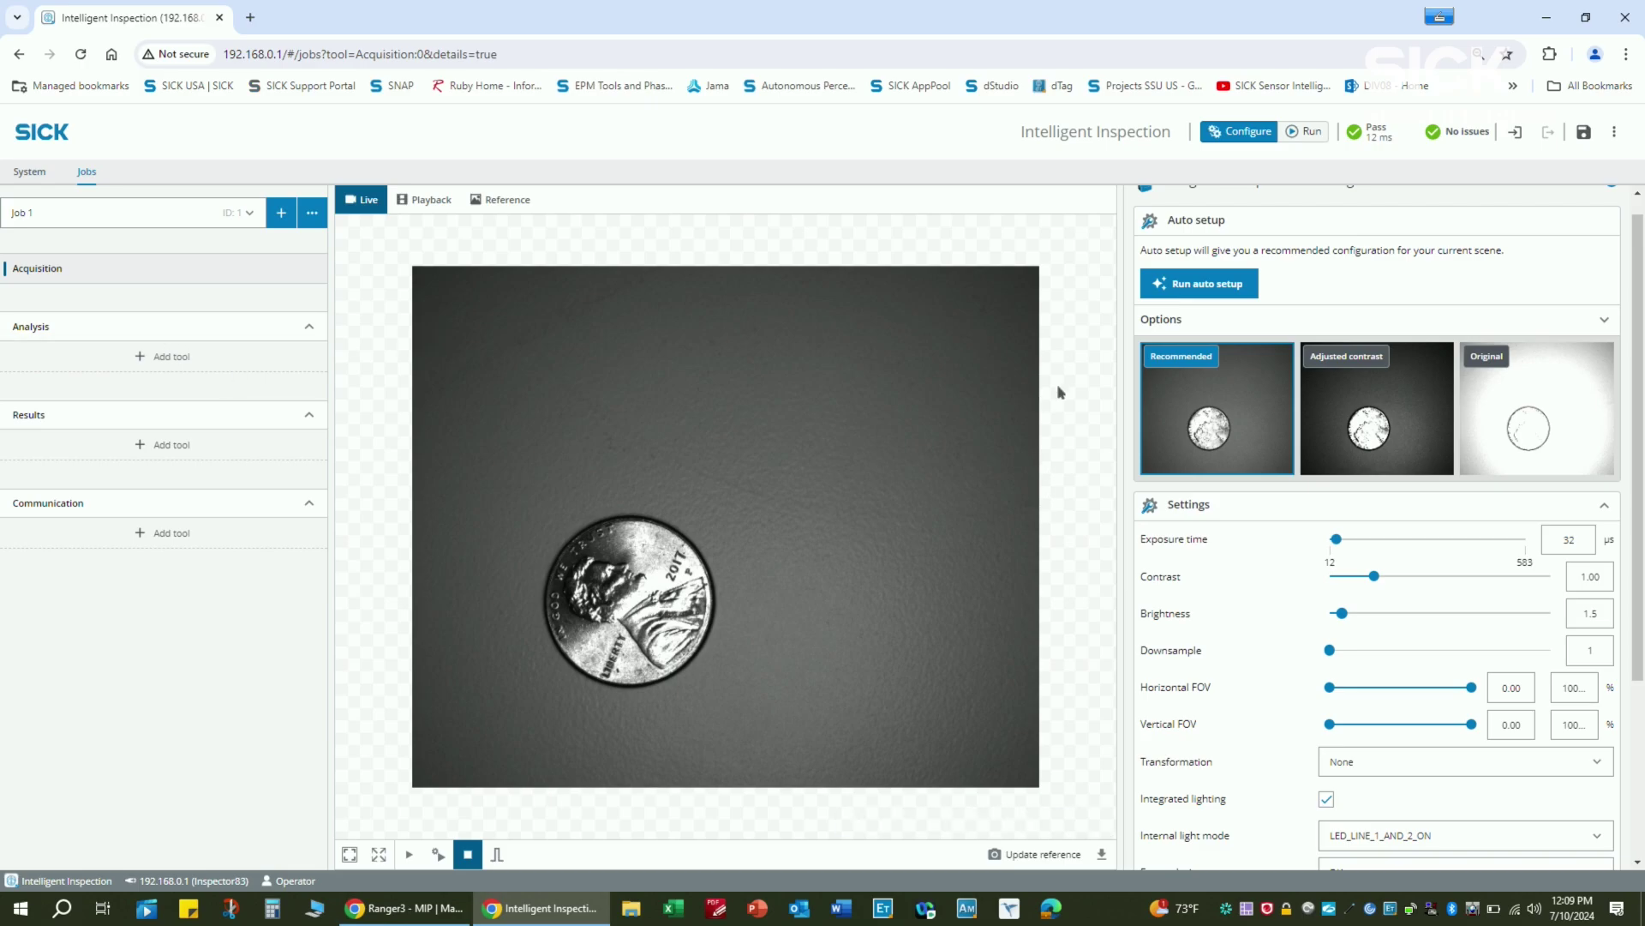
- Add a Circle Fitter on a fresh nickel reference image, fitting the coin at 732.5 px diameter
click(497, 853)
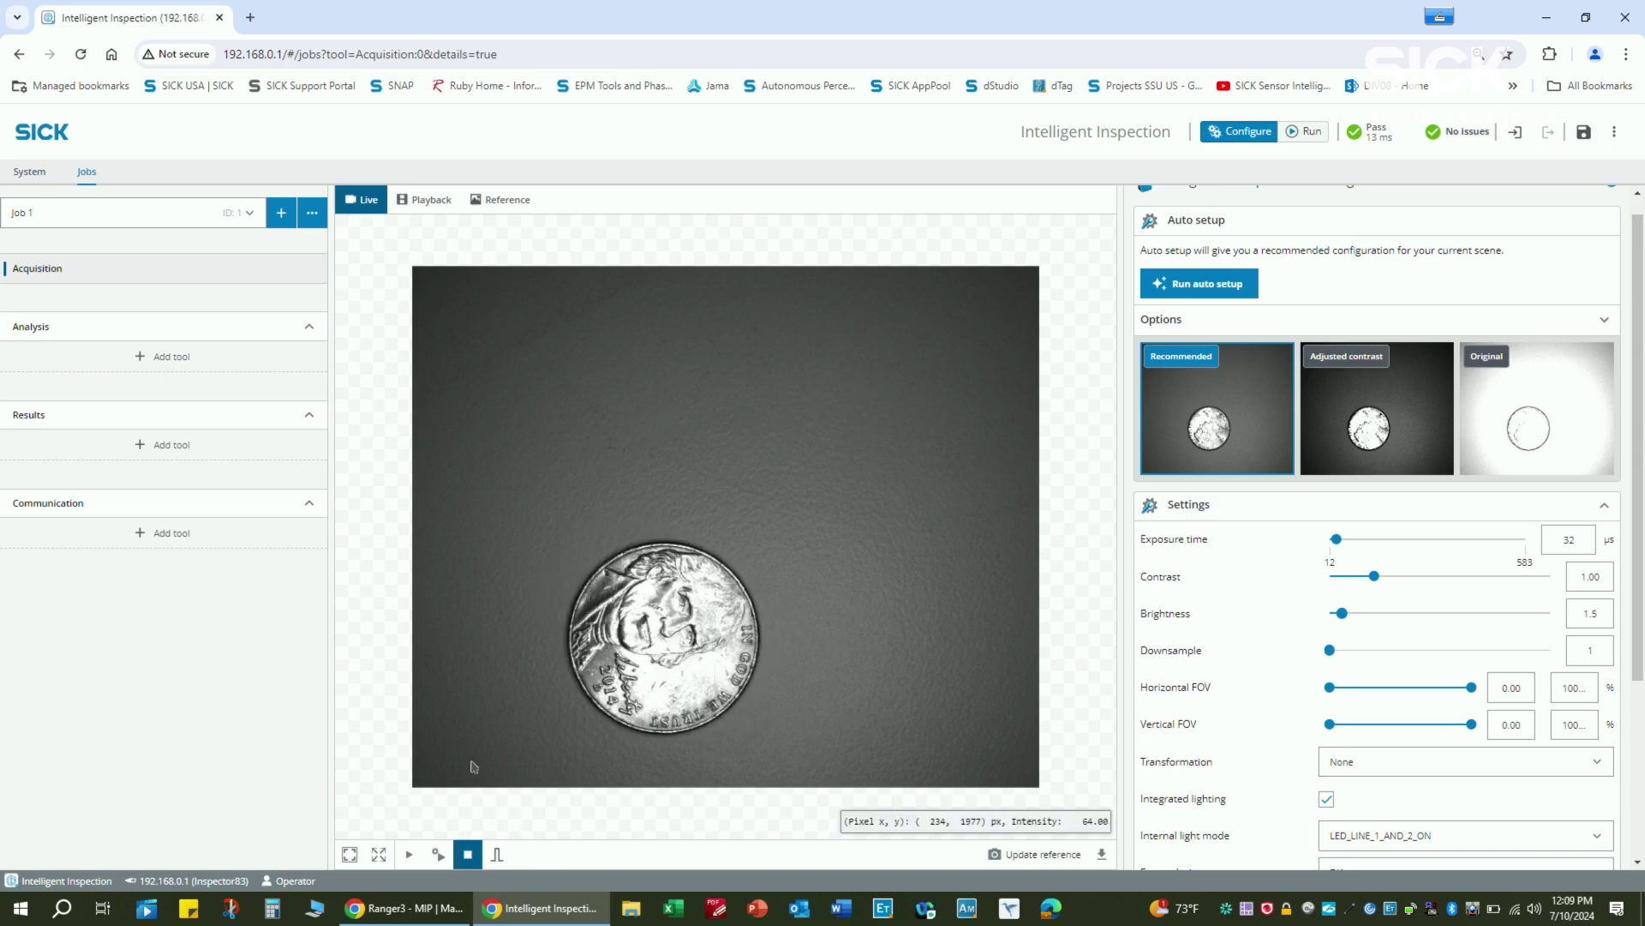
click(172, 356)
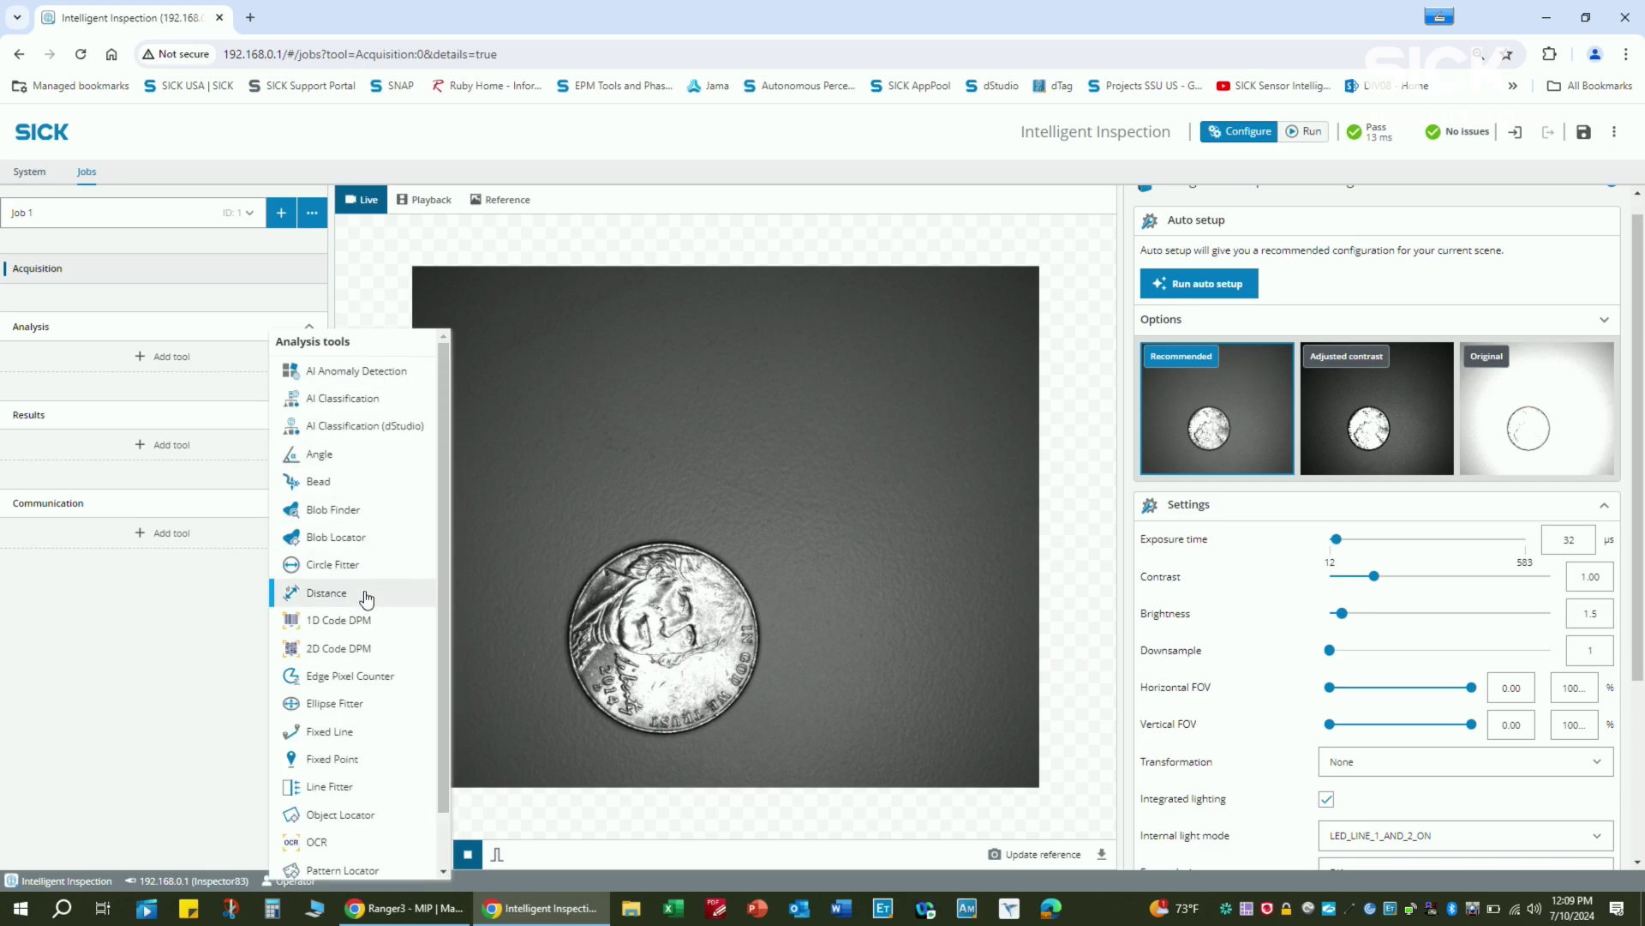
click(334, 566)
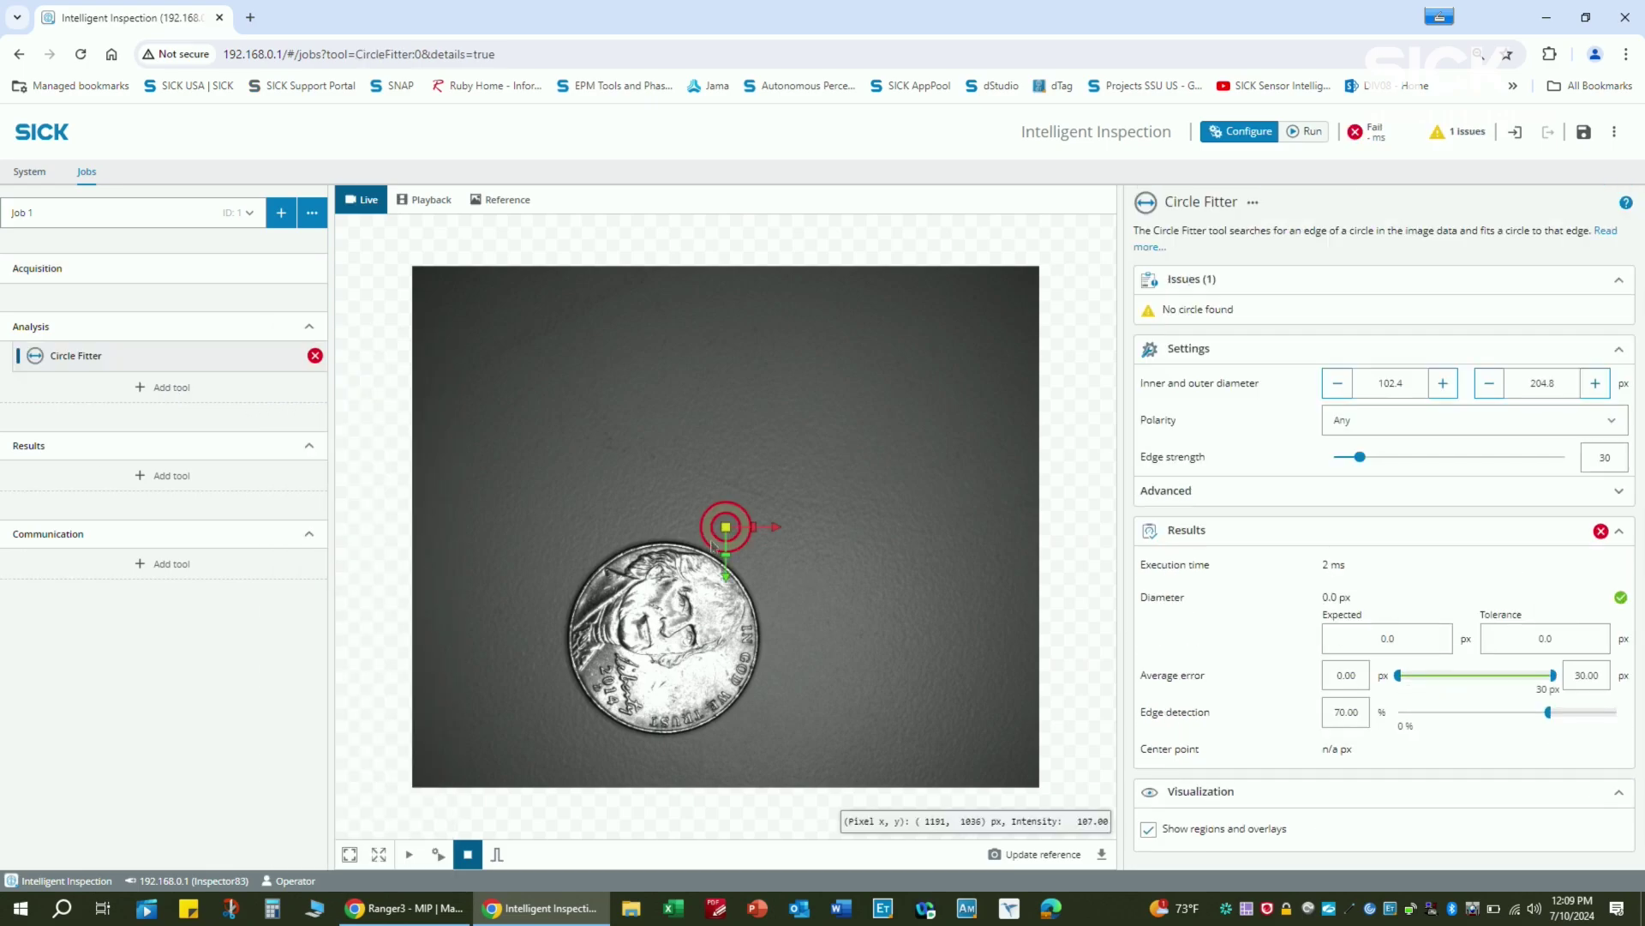
click(1037, 854)
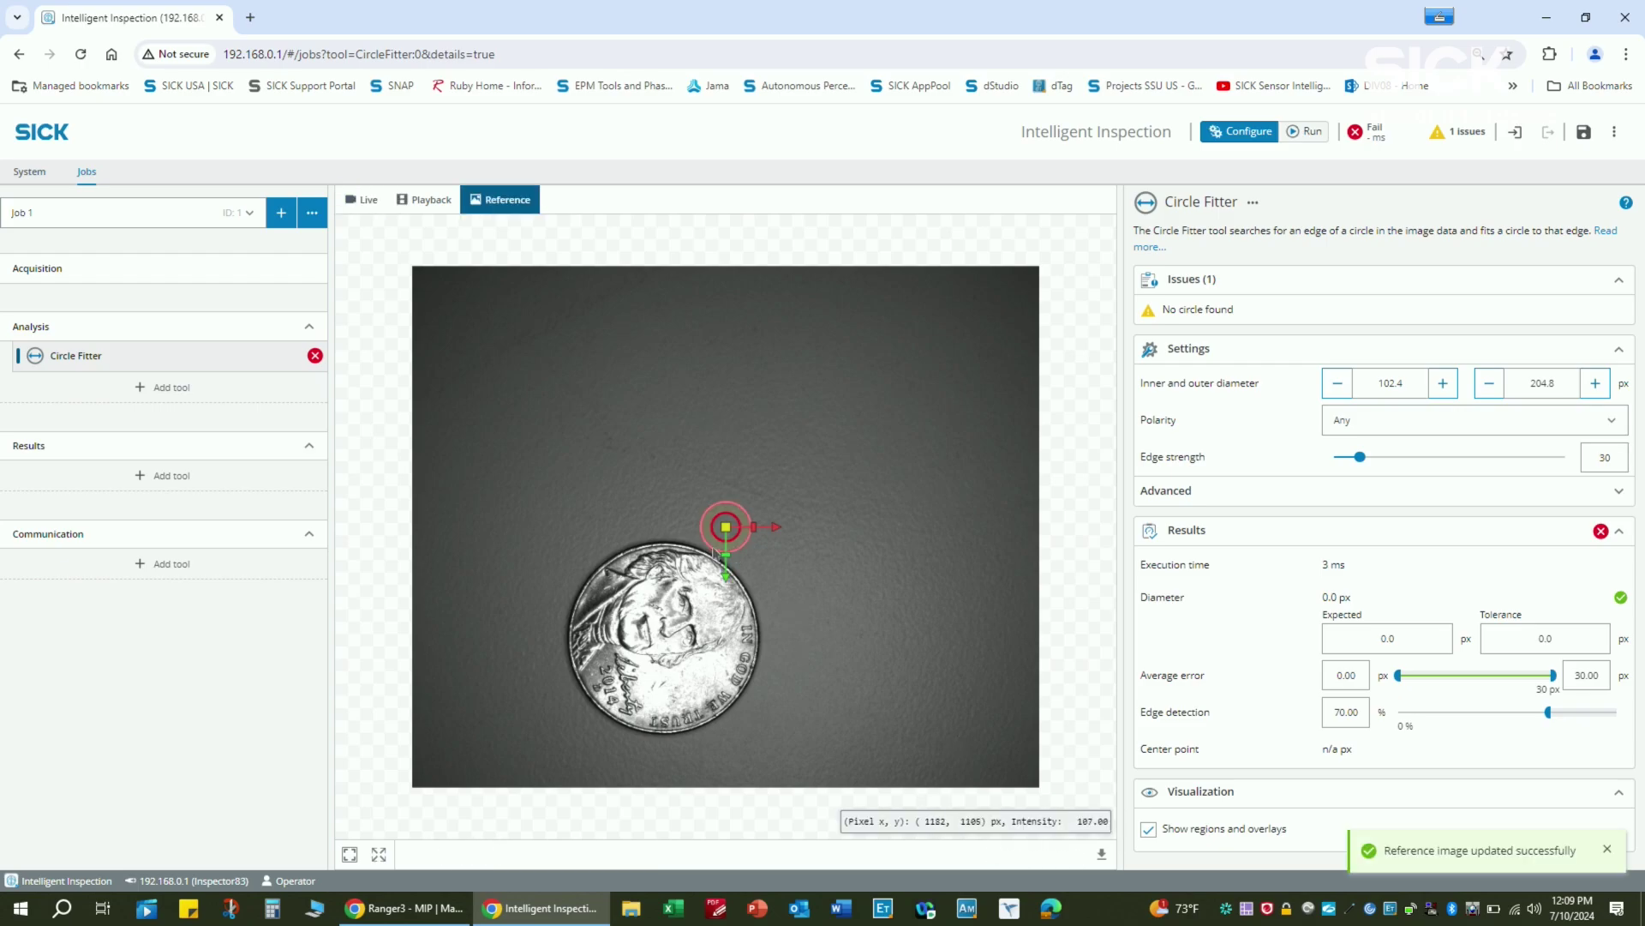
mouse_move(713, 548)
mouse_down()
mouse_move(659, 674)
mouse_move(758, 610)
mouse_move(793, 608)
mouse_up()
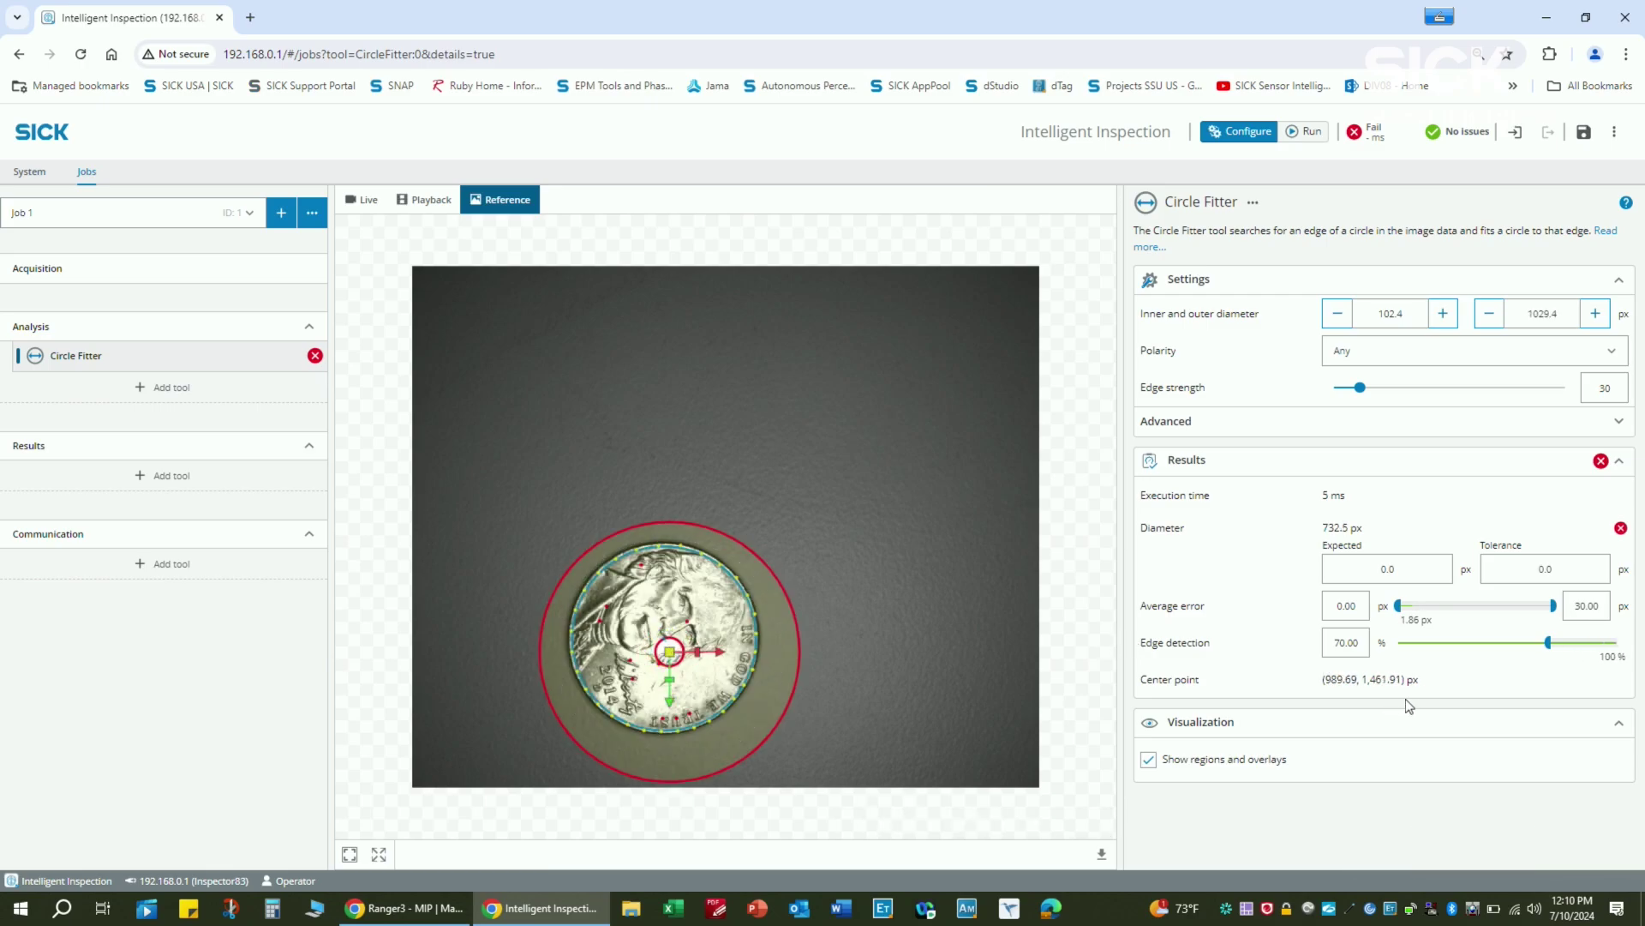
drag(1320, 527, 1360, 528)
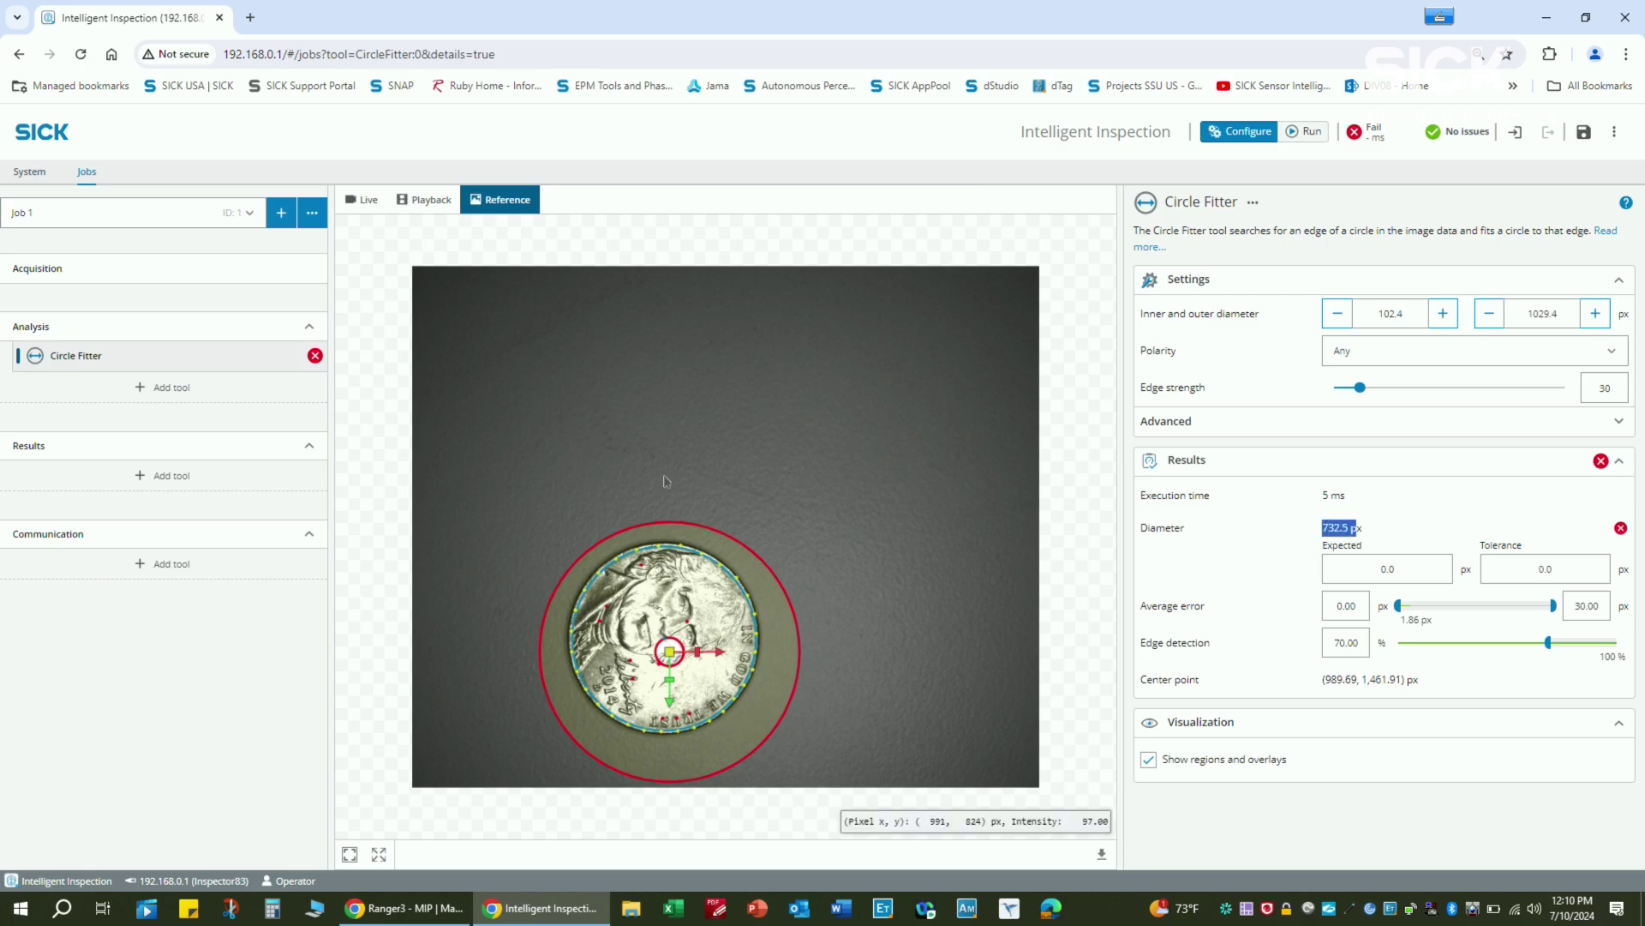
click(167, 475)
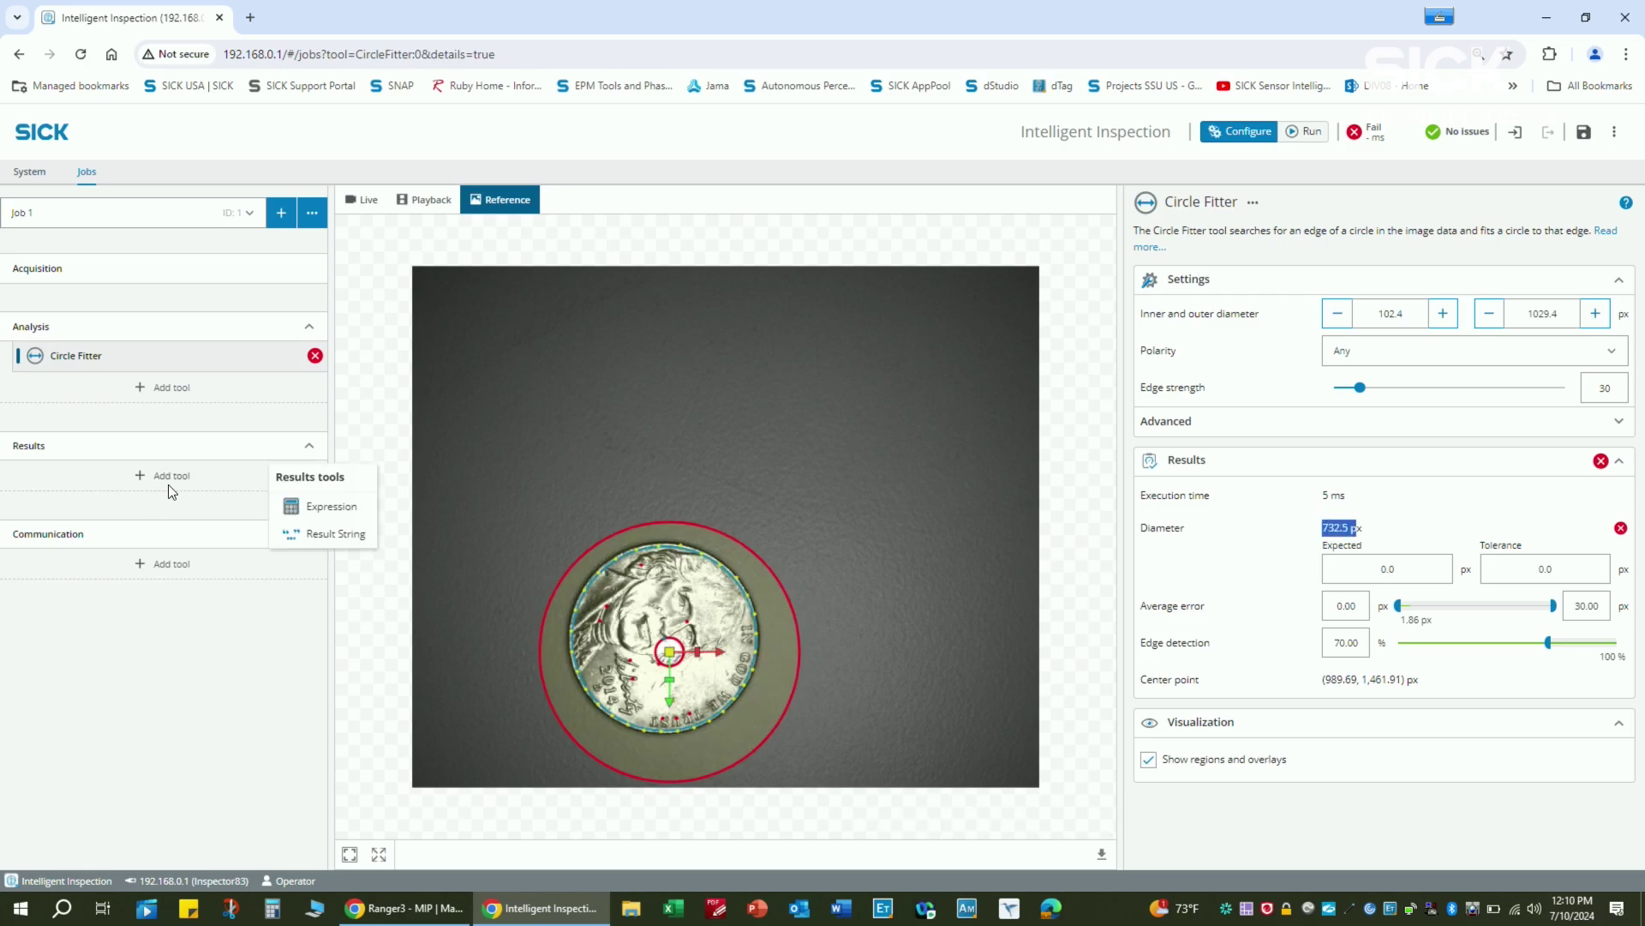
- Add a Result String outputting CircleFitter:0 - Diameter (float), currently 732.49
click(304, 536)
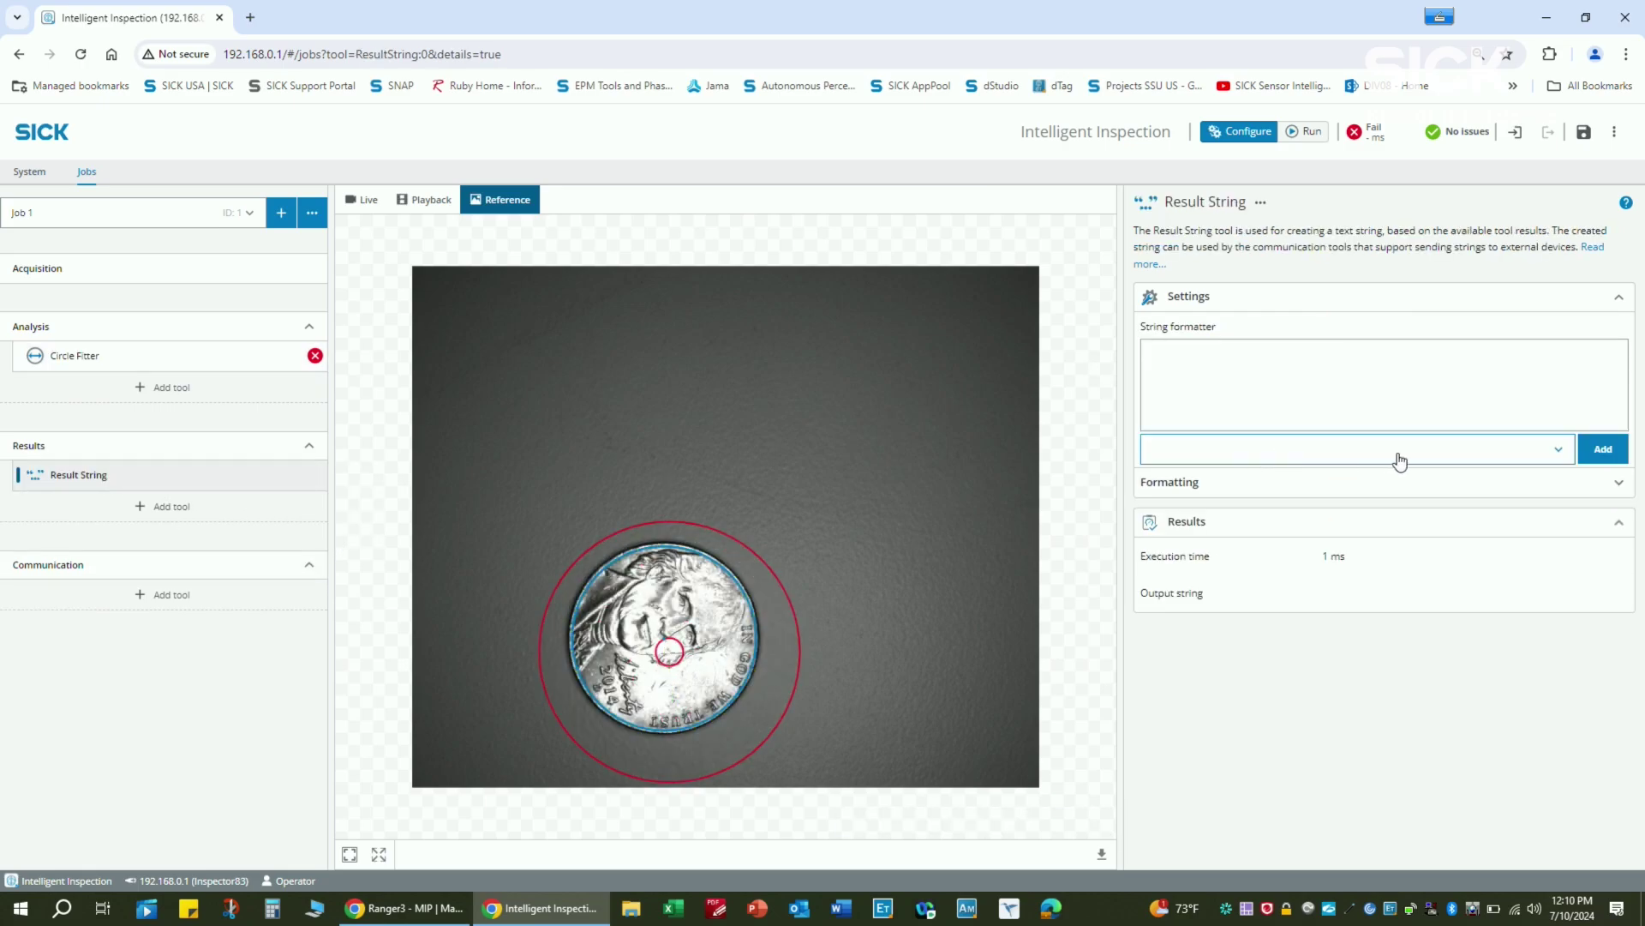
click(1400, 461)
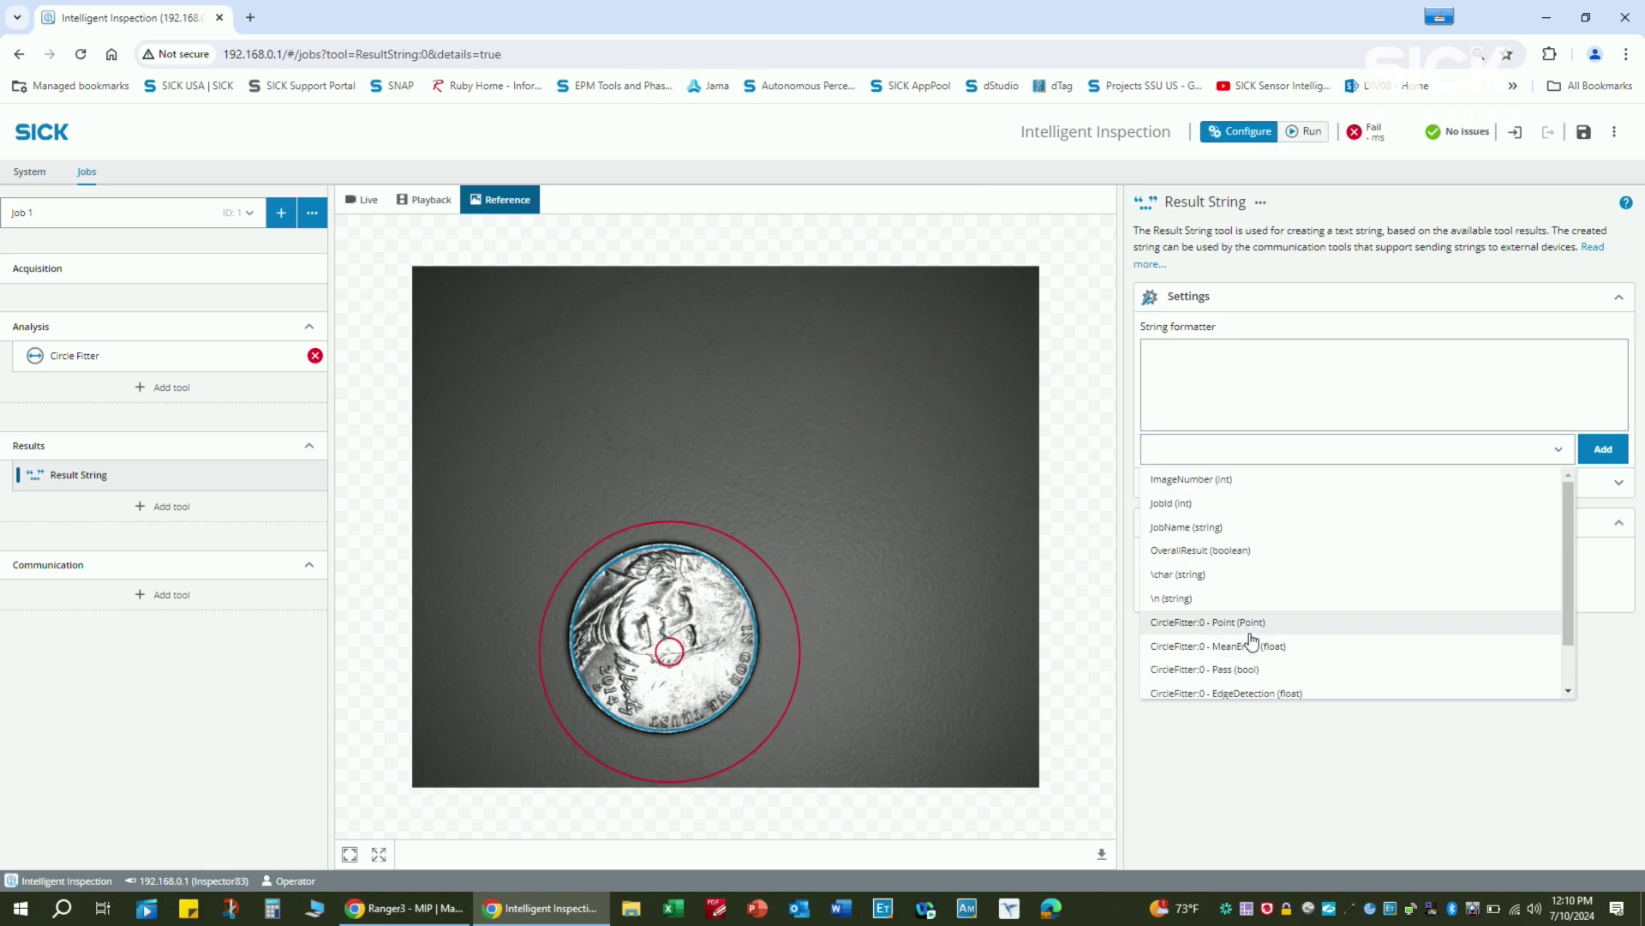
scroll(1282, 654, down, 1)
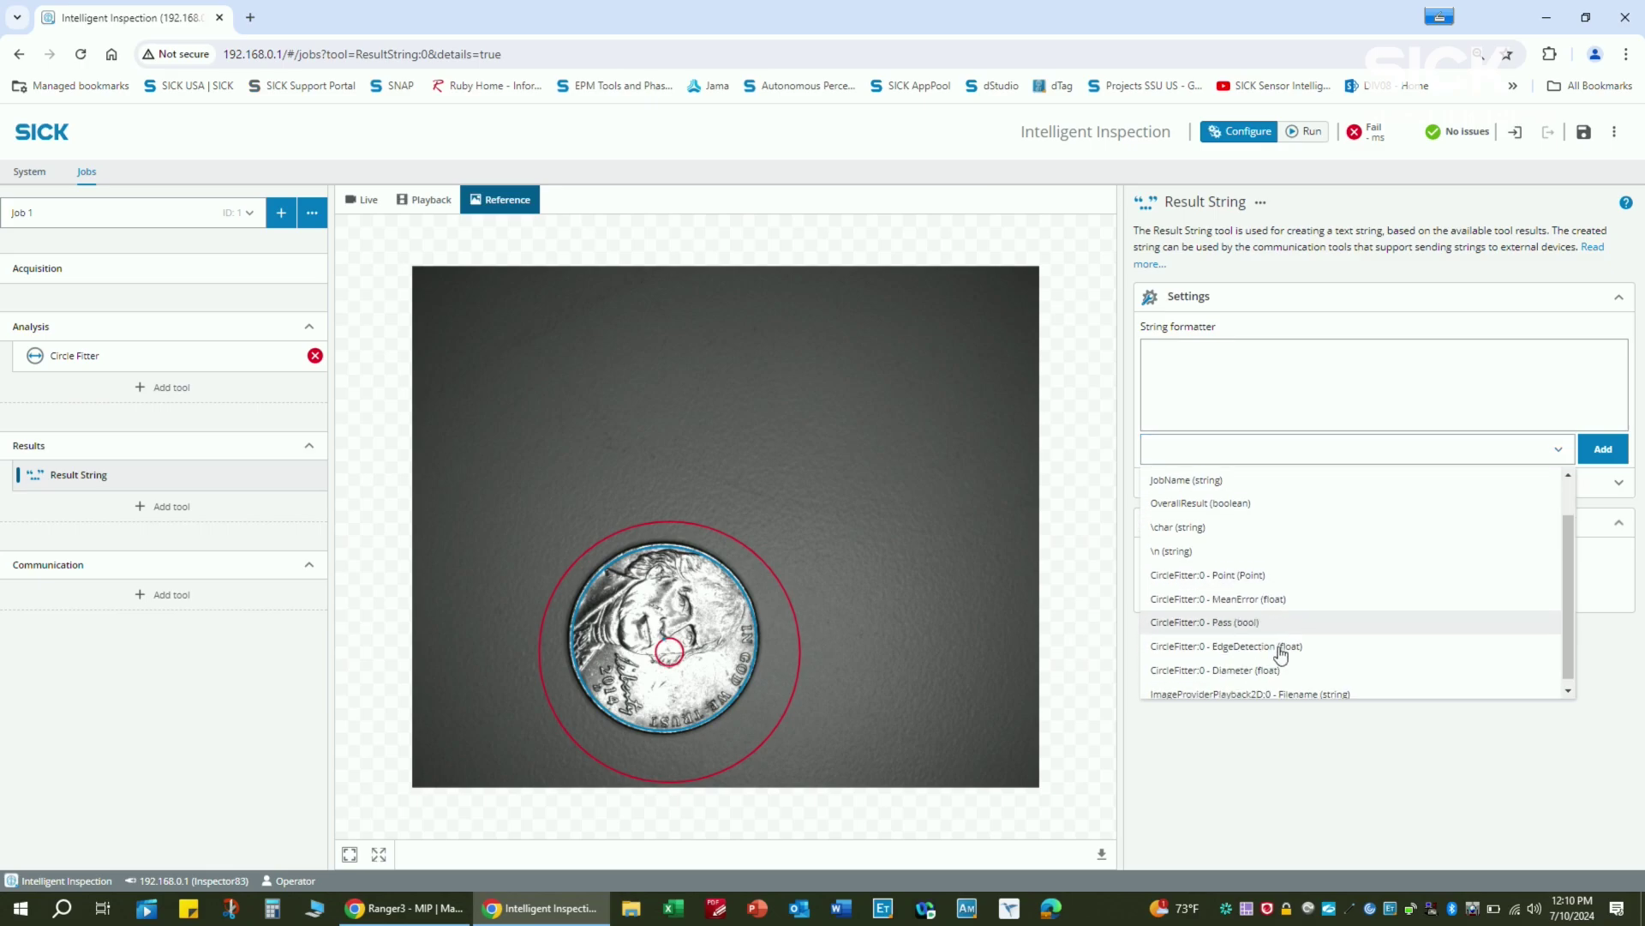
scroll(1242, 623, down, 1)
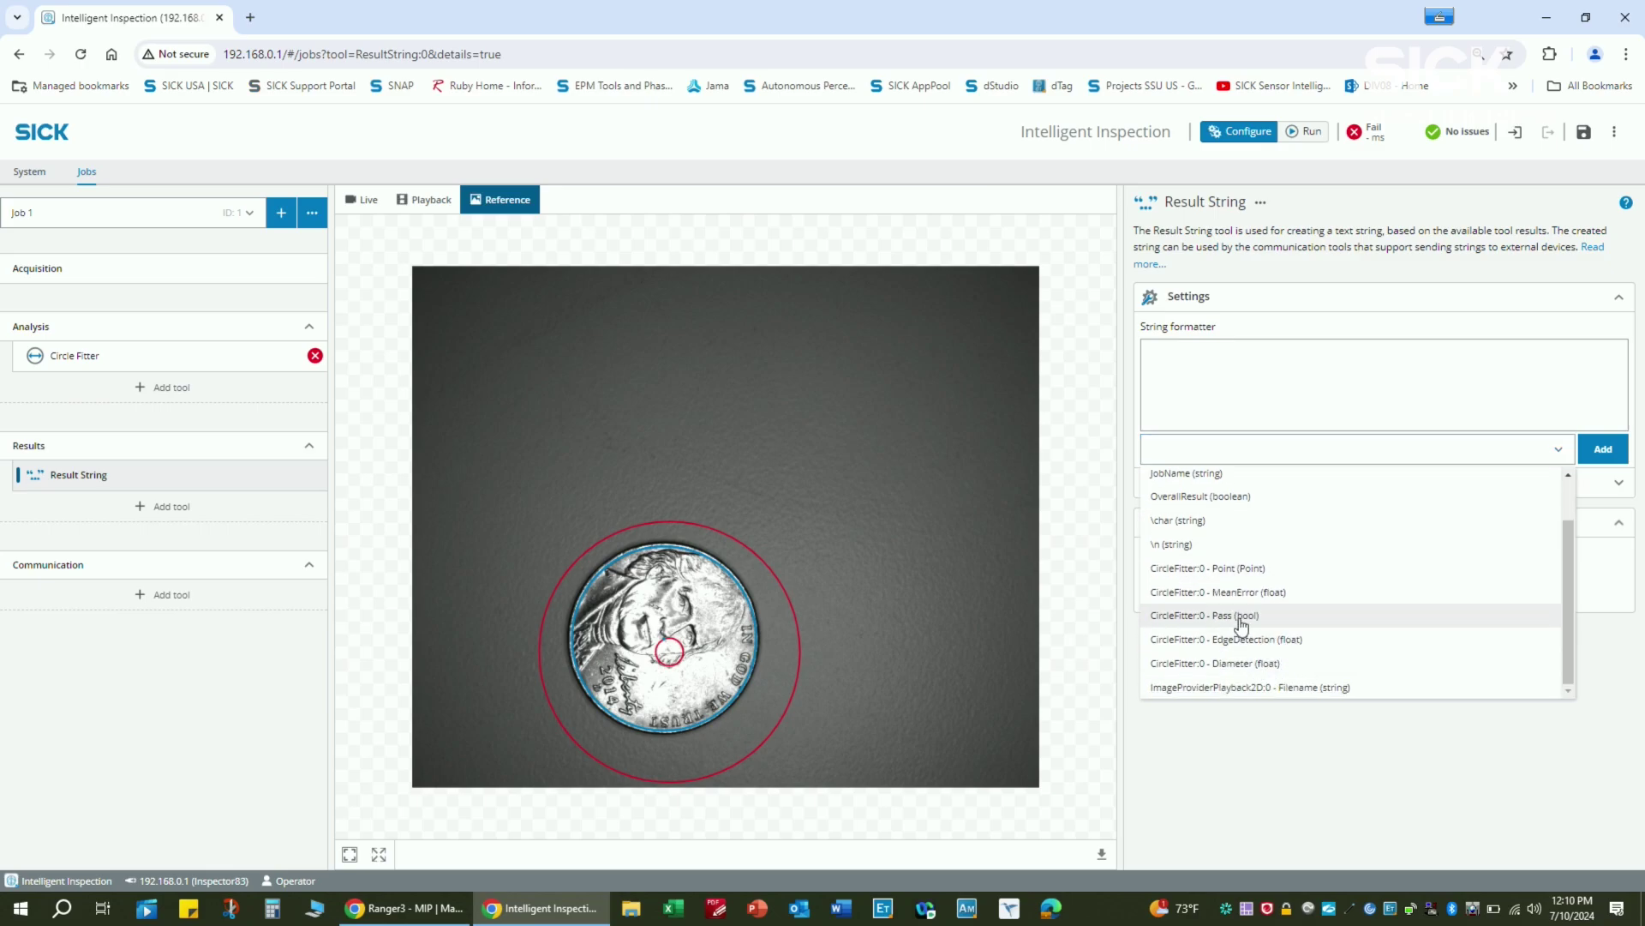
scroll(1241, 599, up, 1)
scroll(1294, 643, down, 1)
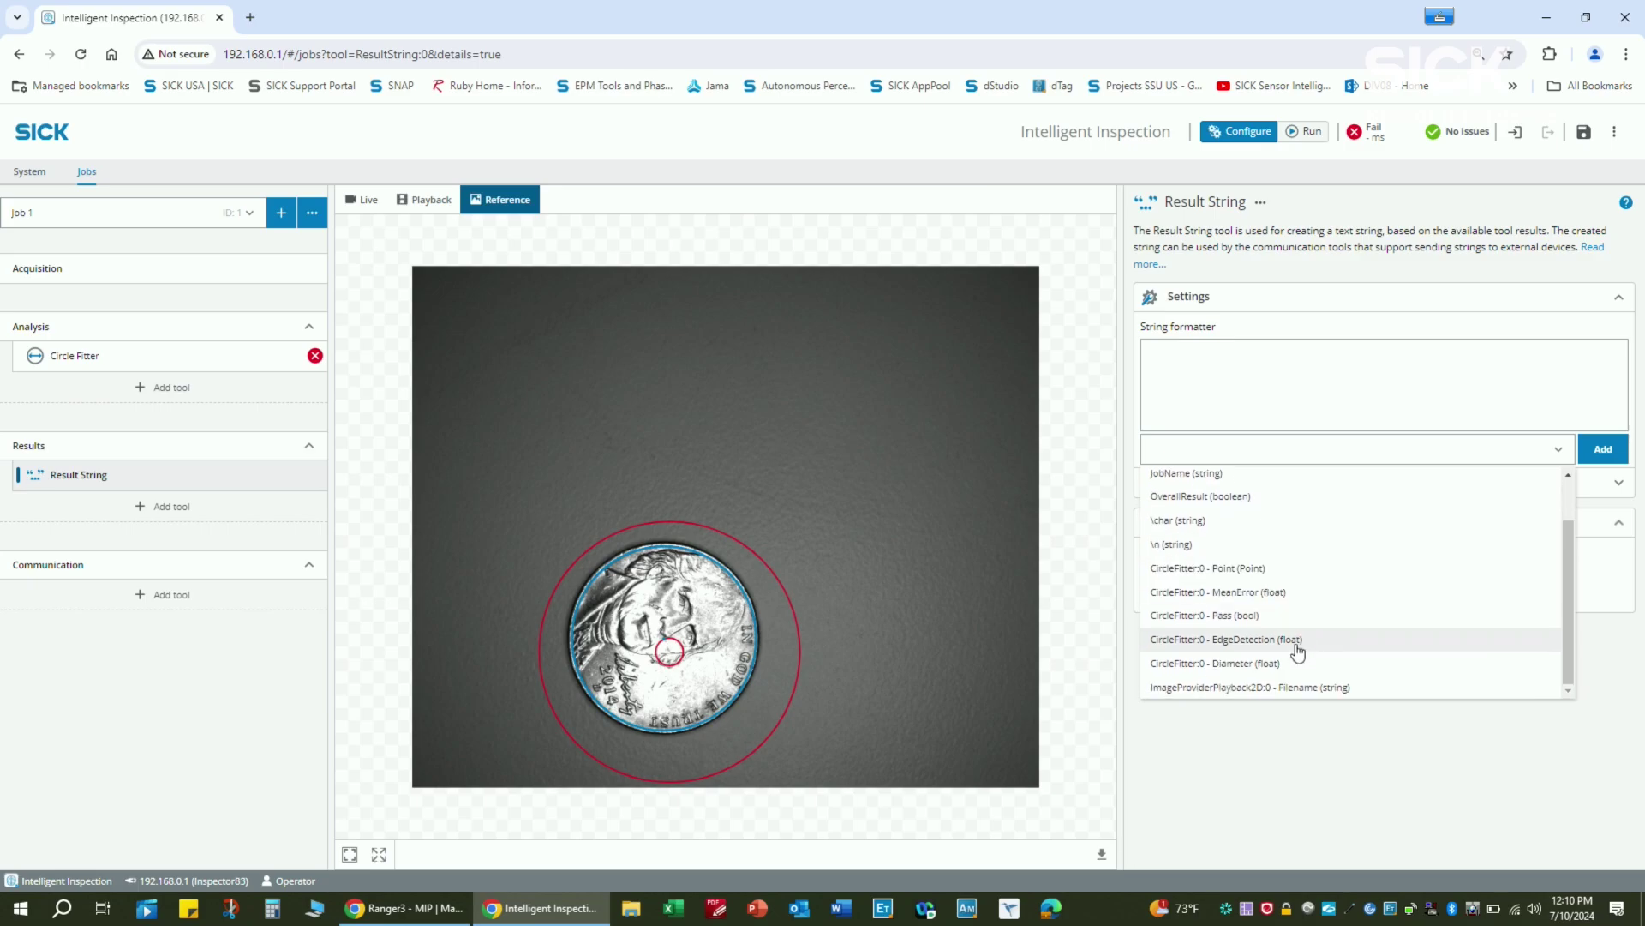
click(1263, 664)
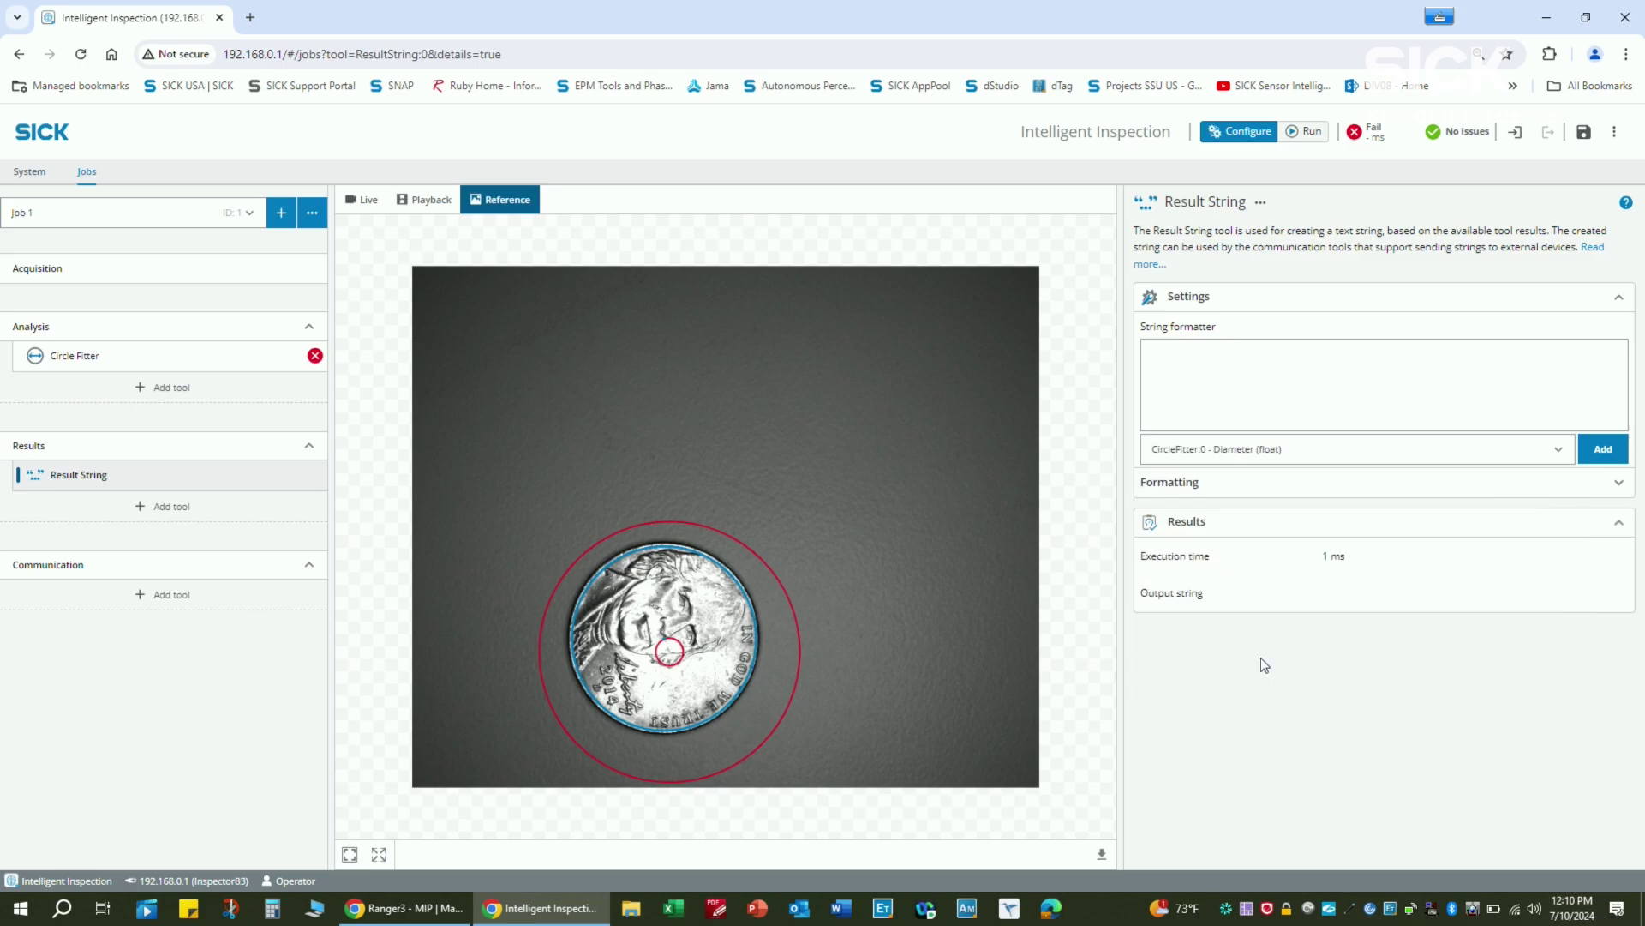
click(1608, 444)
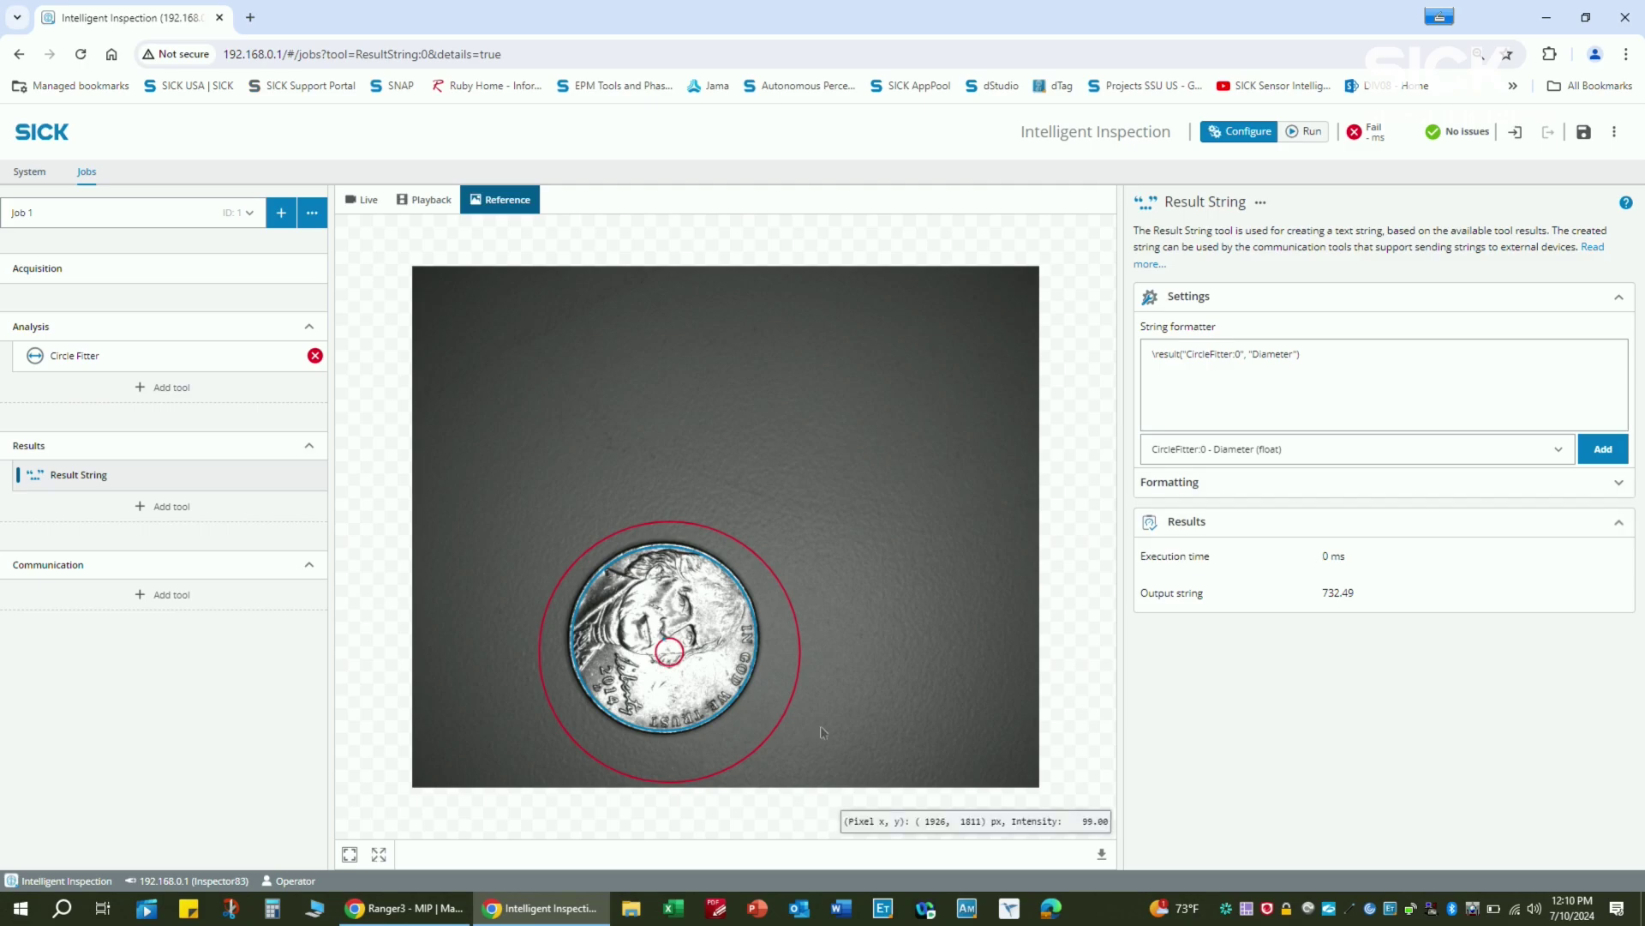
- Capture fresh penny images until it is centred, then start deleting the Circle Fitter tool
click(367, 202)
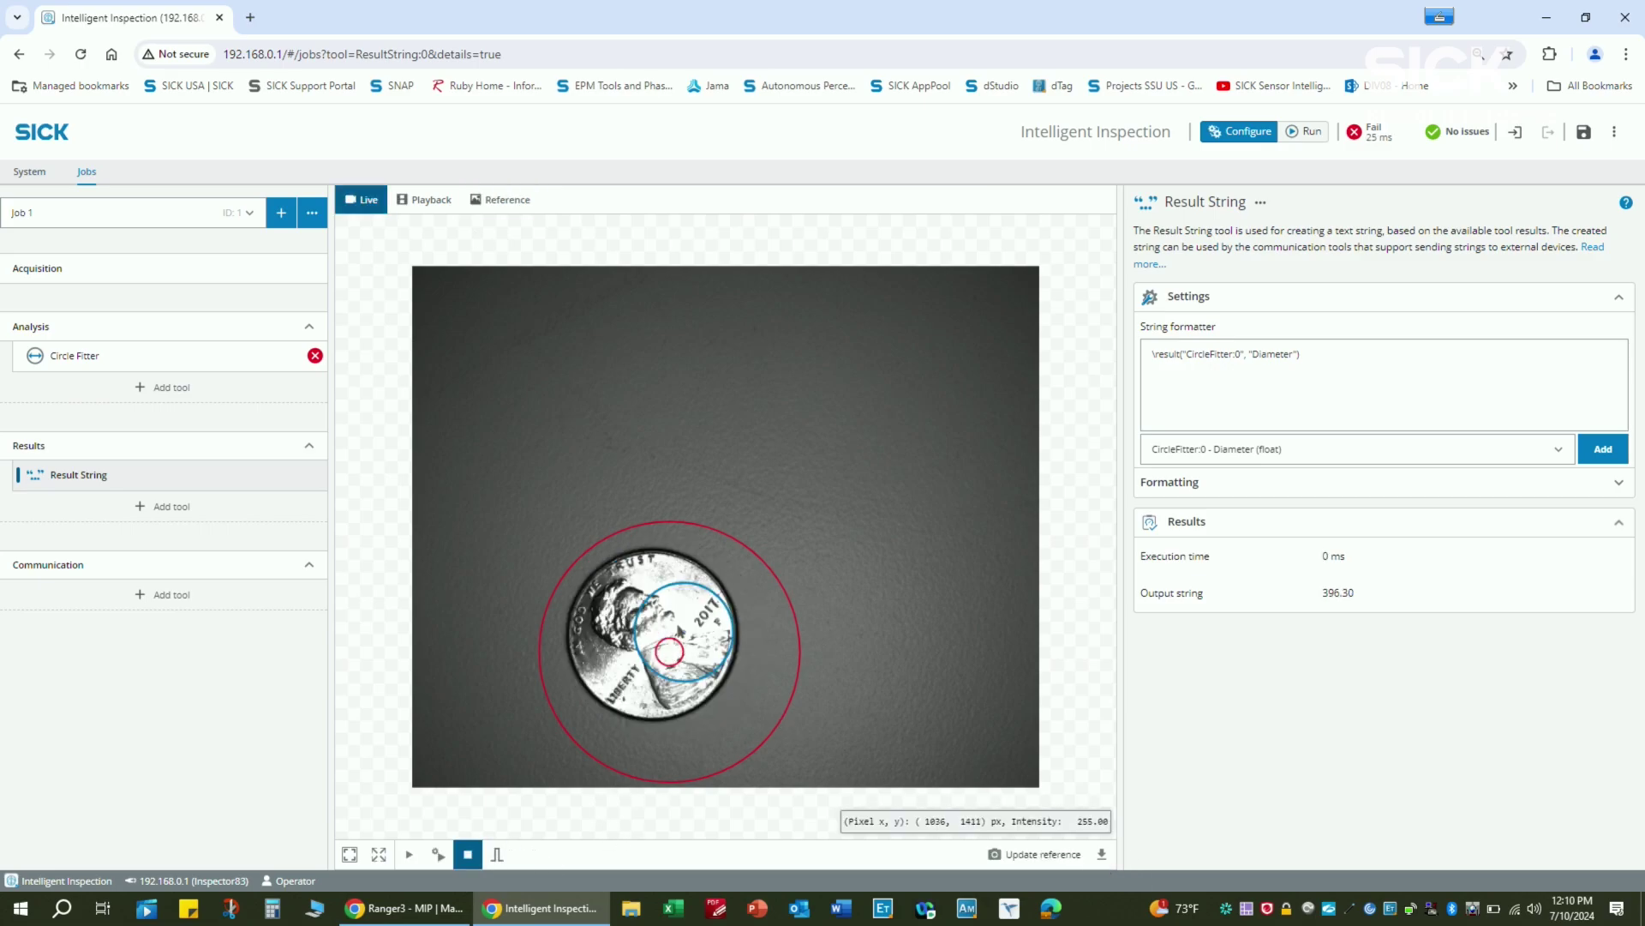
click(497, 856)
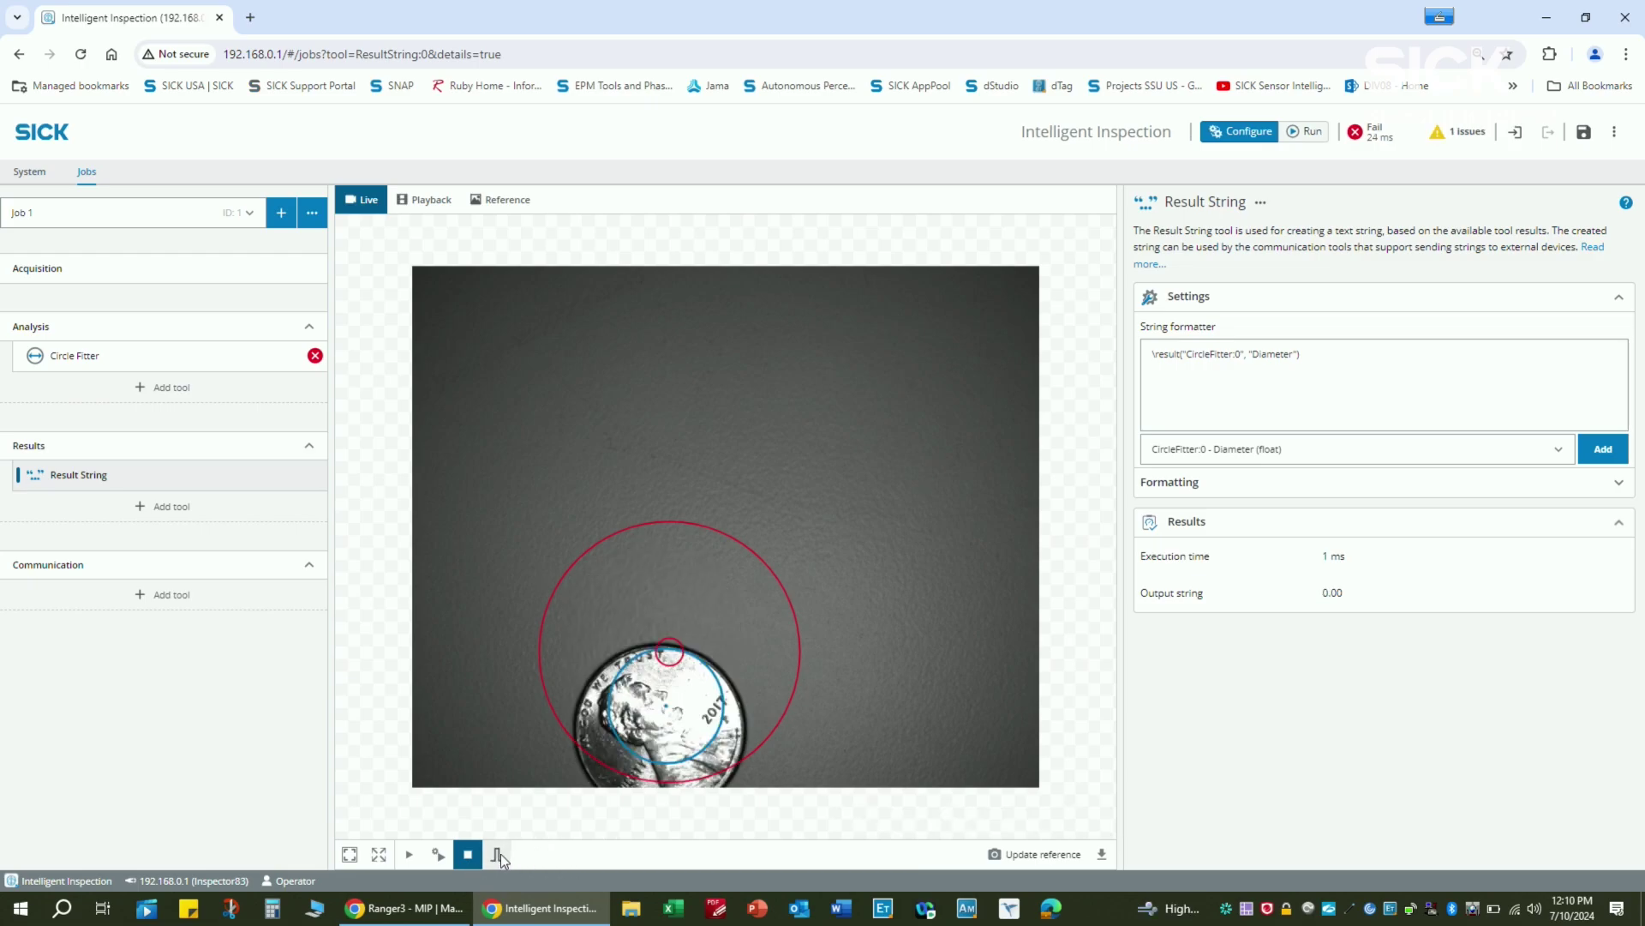
click(500, 854)
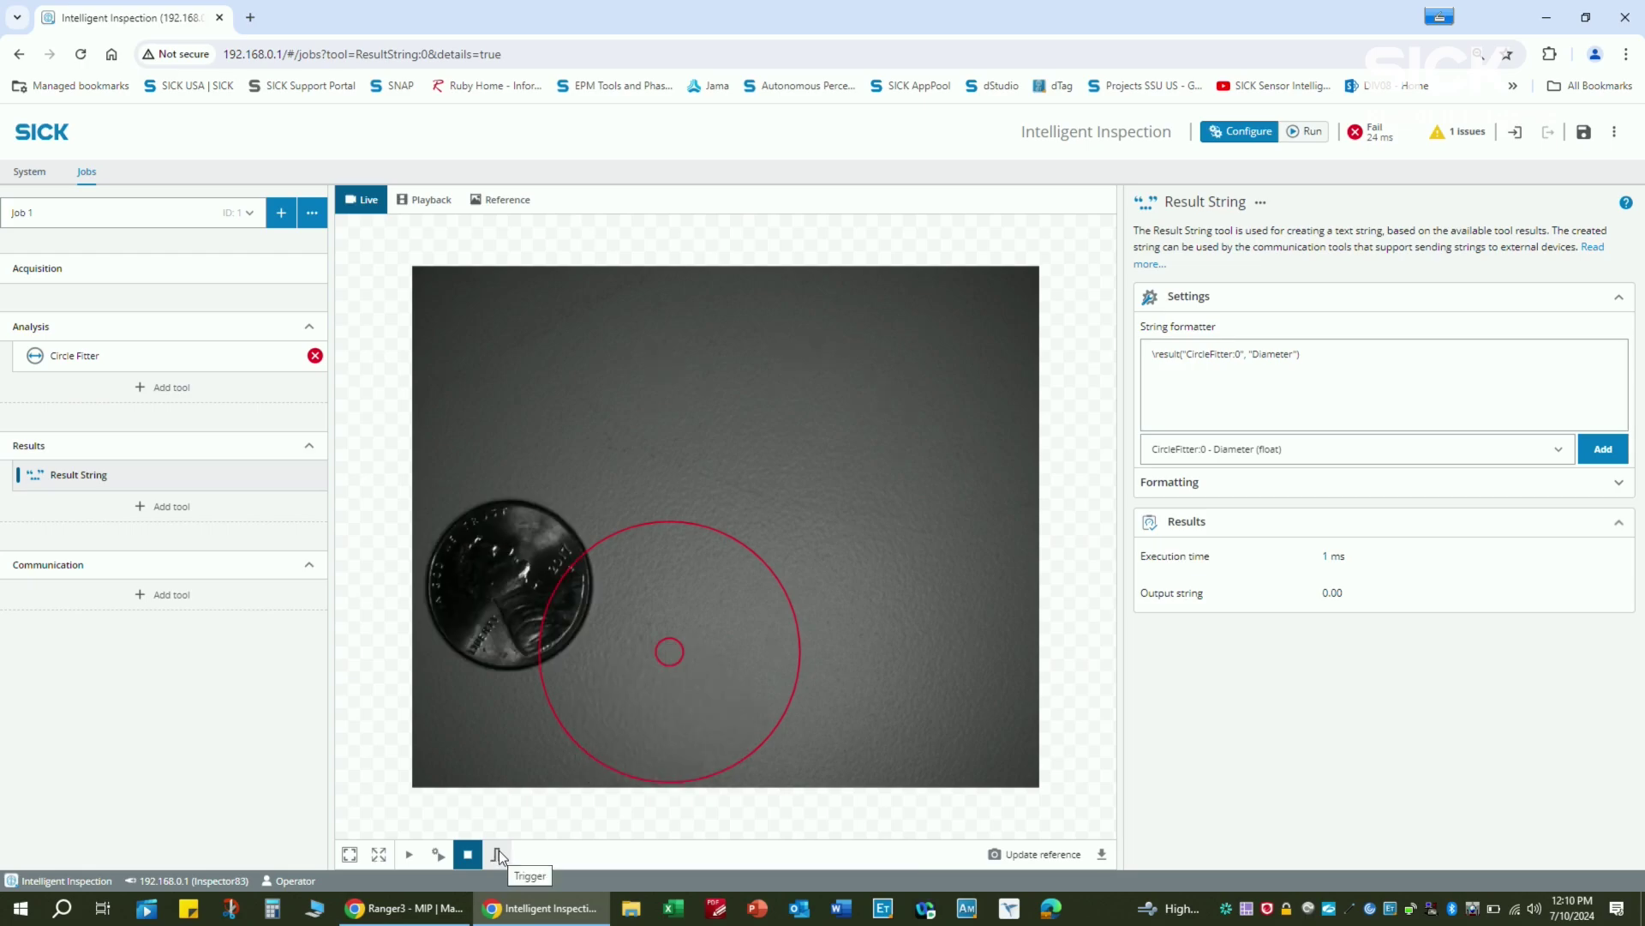
click(499, 855)
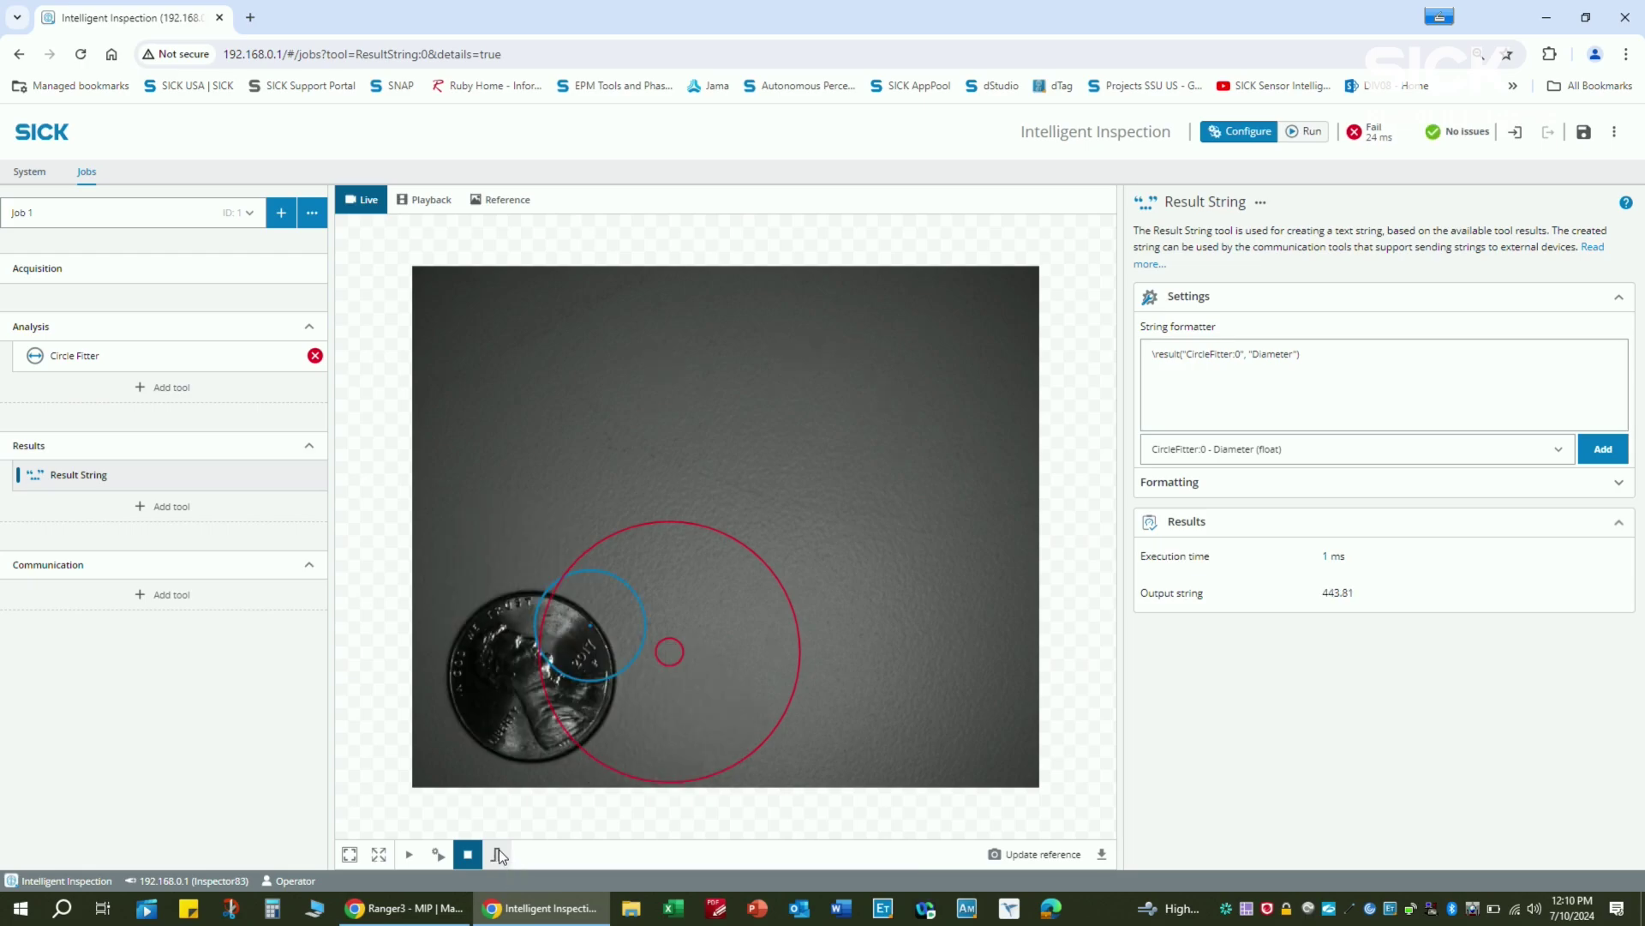
click(499, 854)
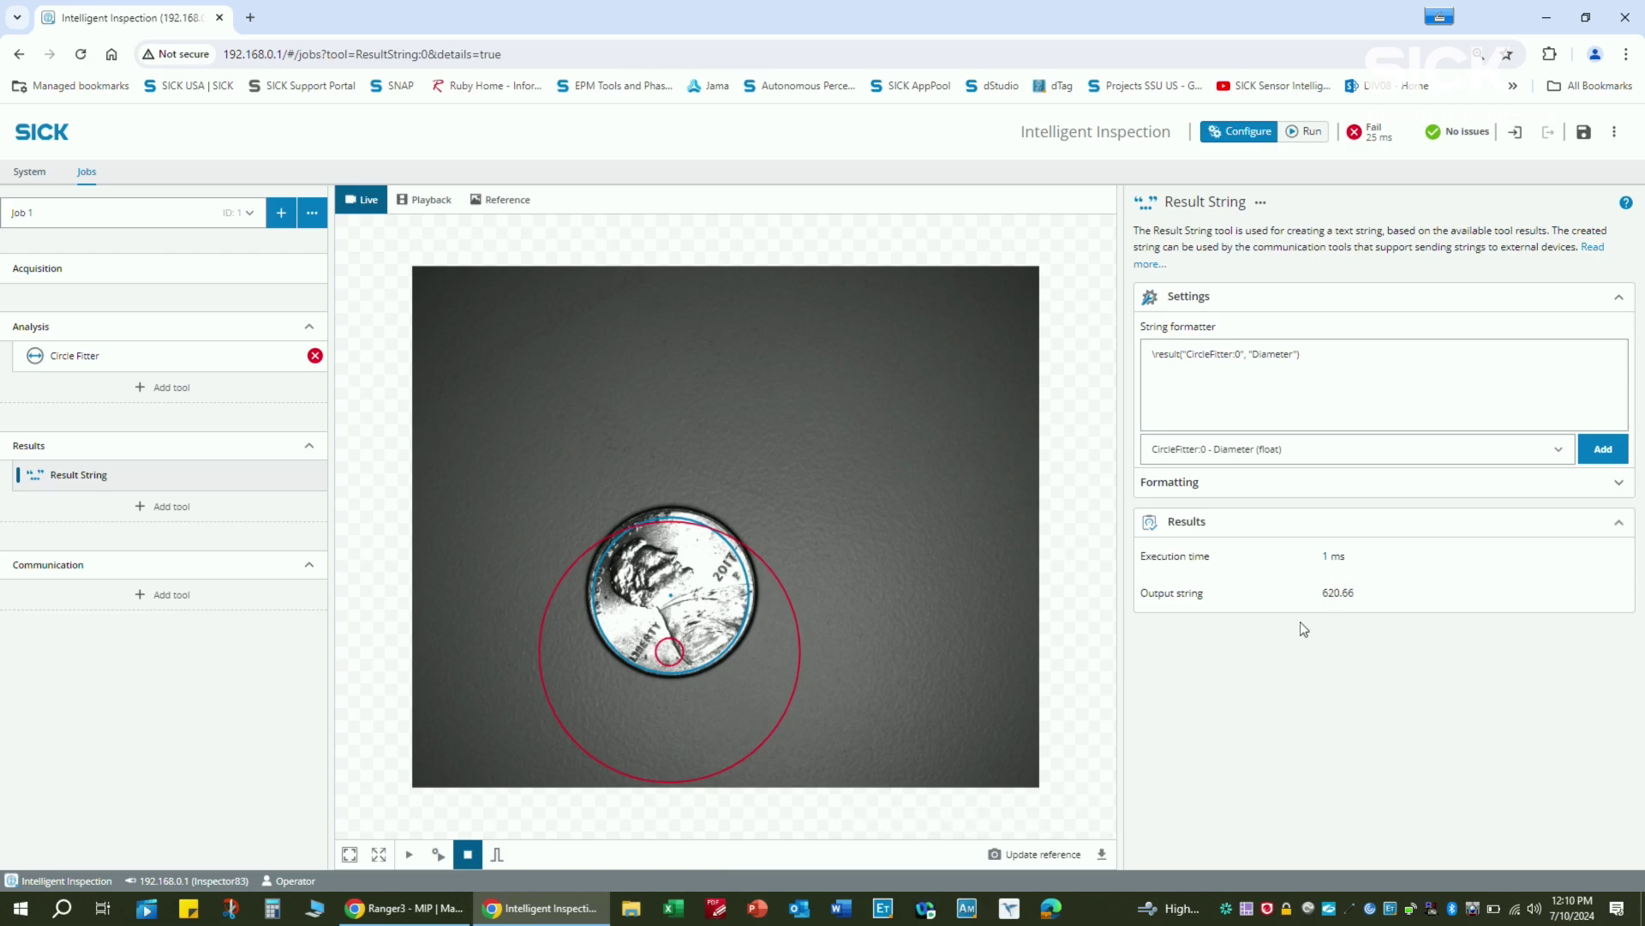
click(165, 506)
click(290, 355)
- Remove the Circle Fitter and Result String tools and add an AI Classification tool
click(945, 541)
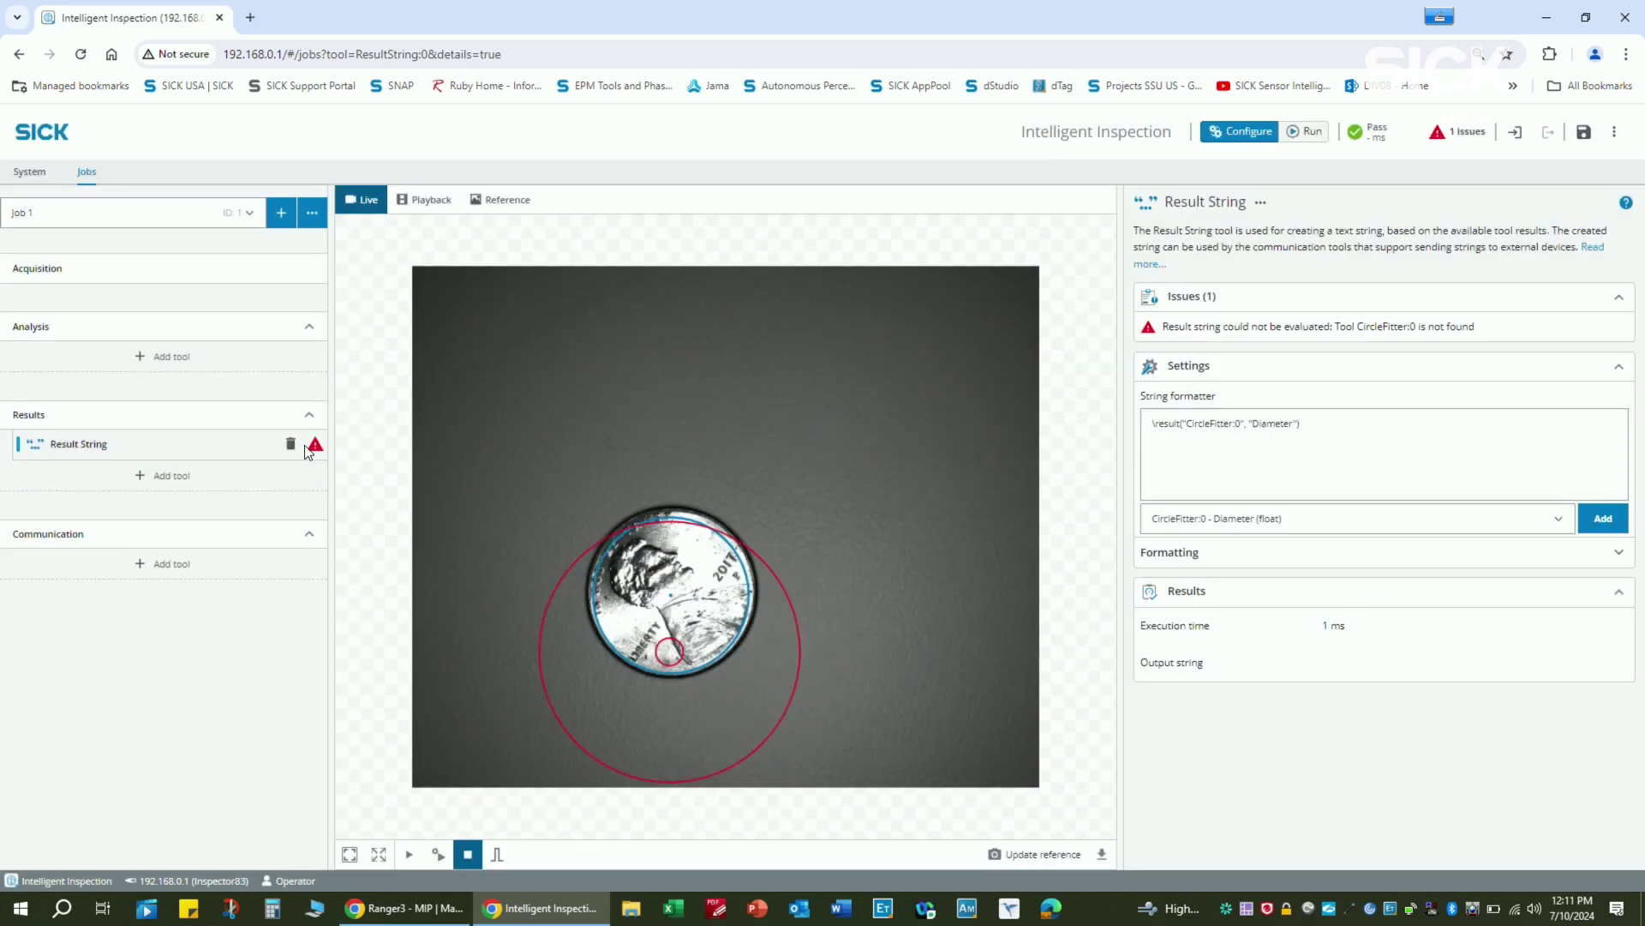
click(289, 444)
click(943, 542)
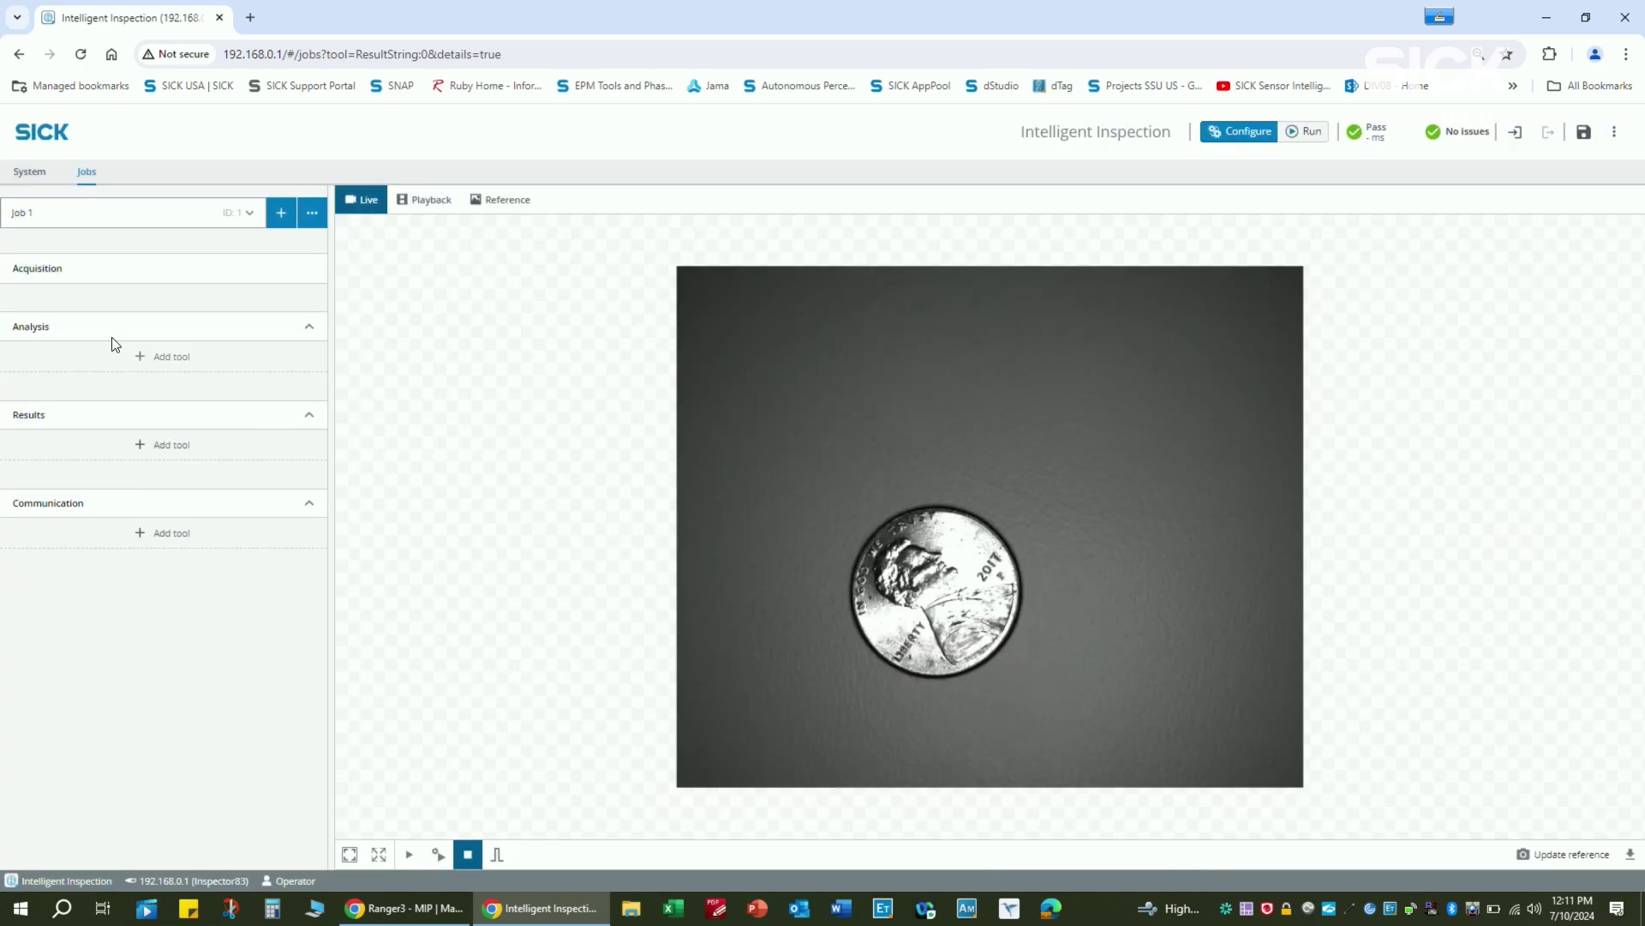
click(159, 364)
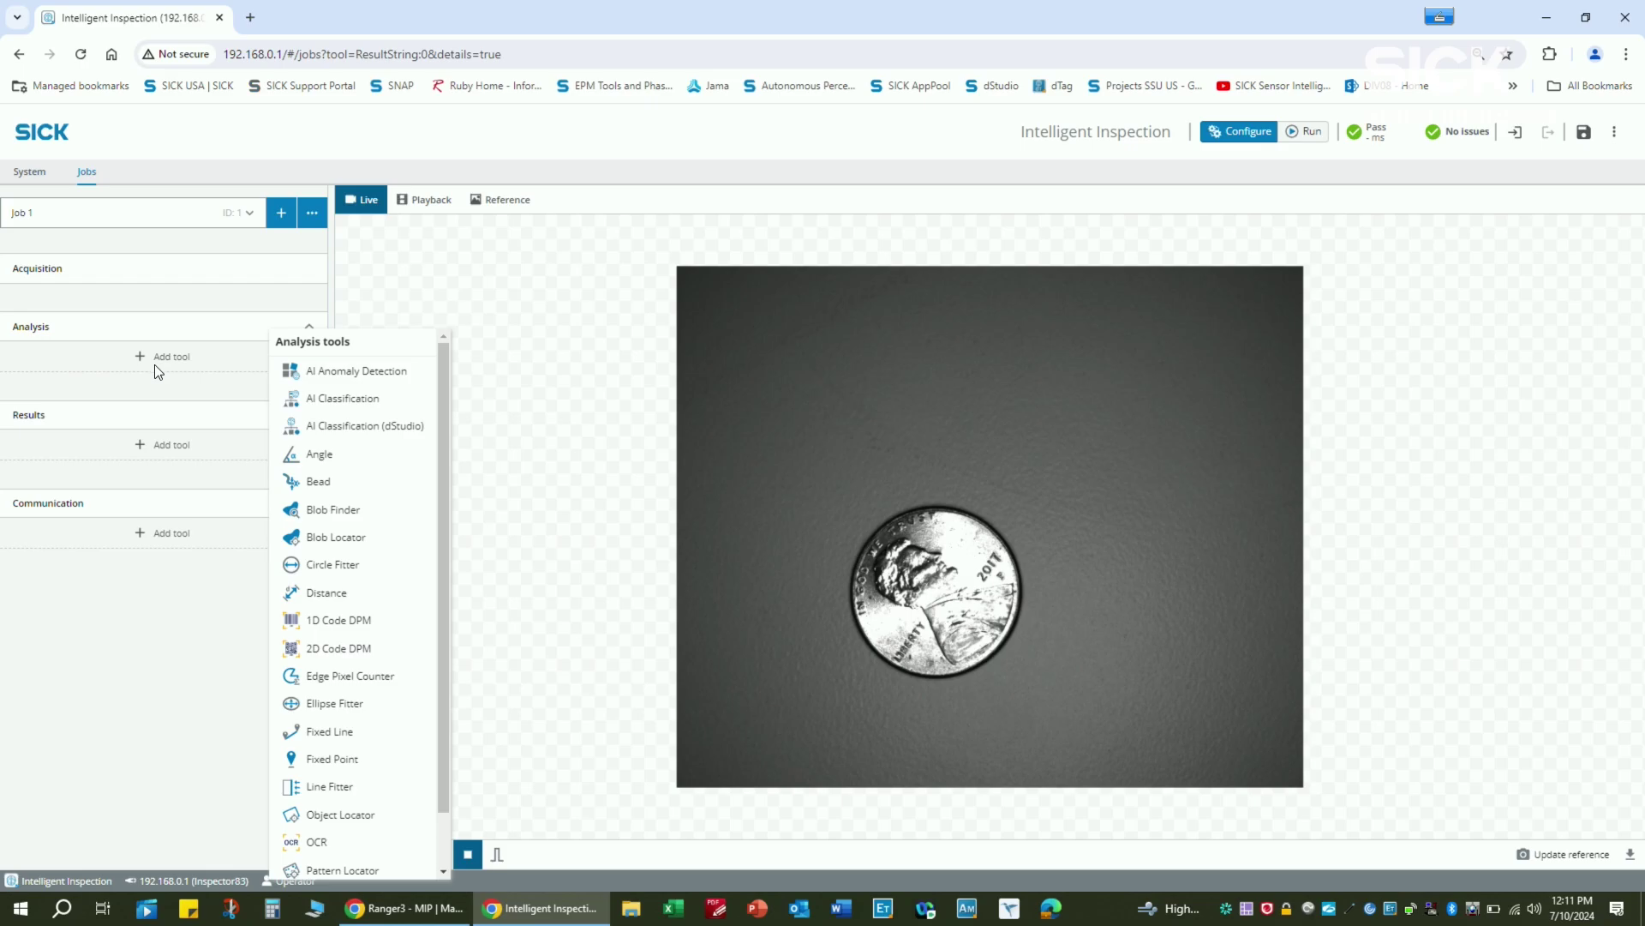
click(377, 400)
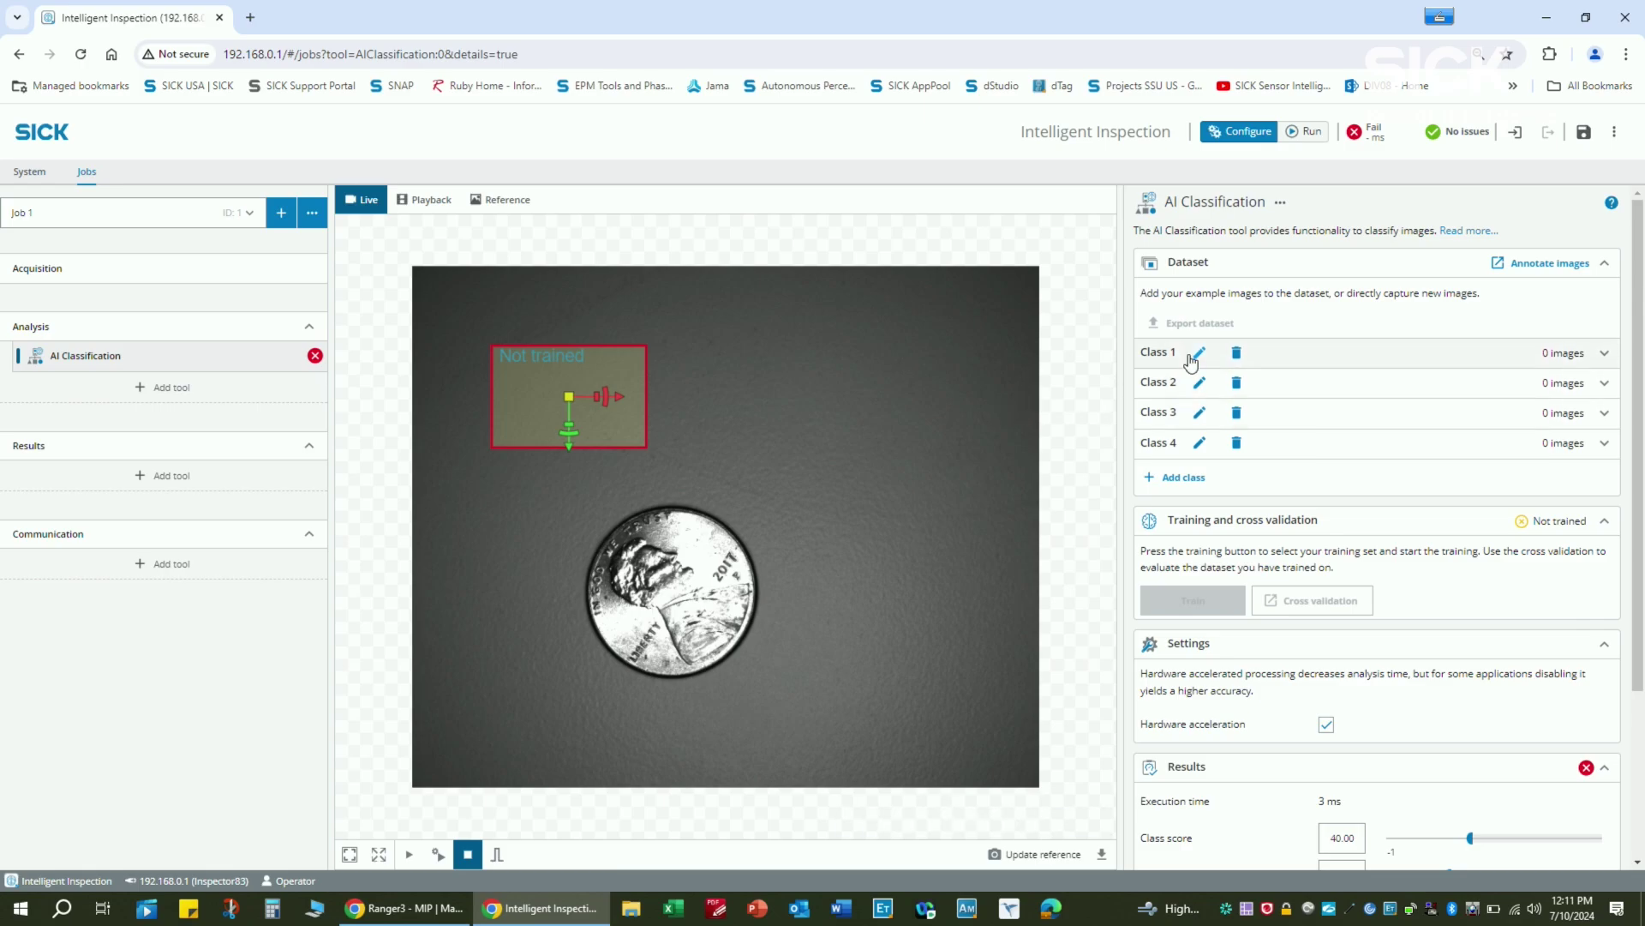
- Delete the unneeded fourth class from the AI Classification tool
click(1200, 443)
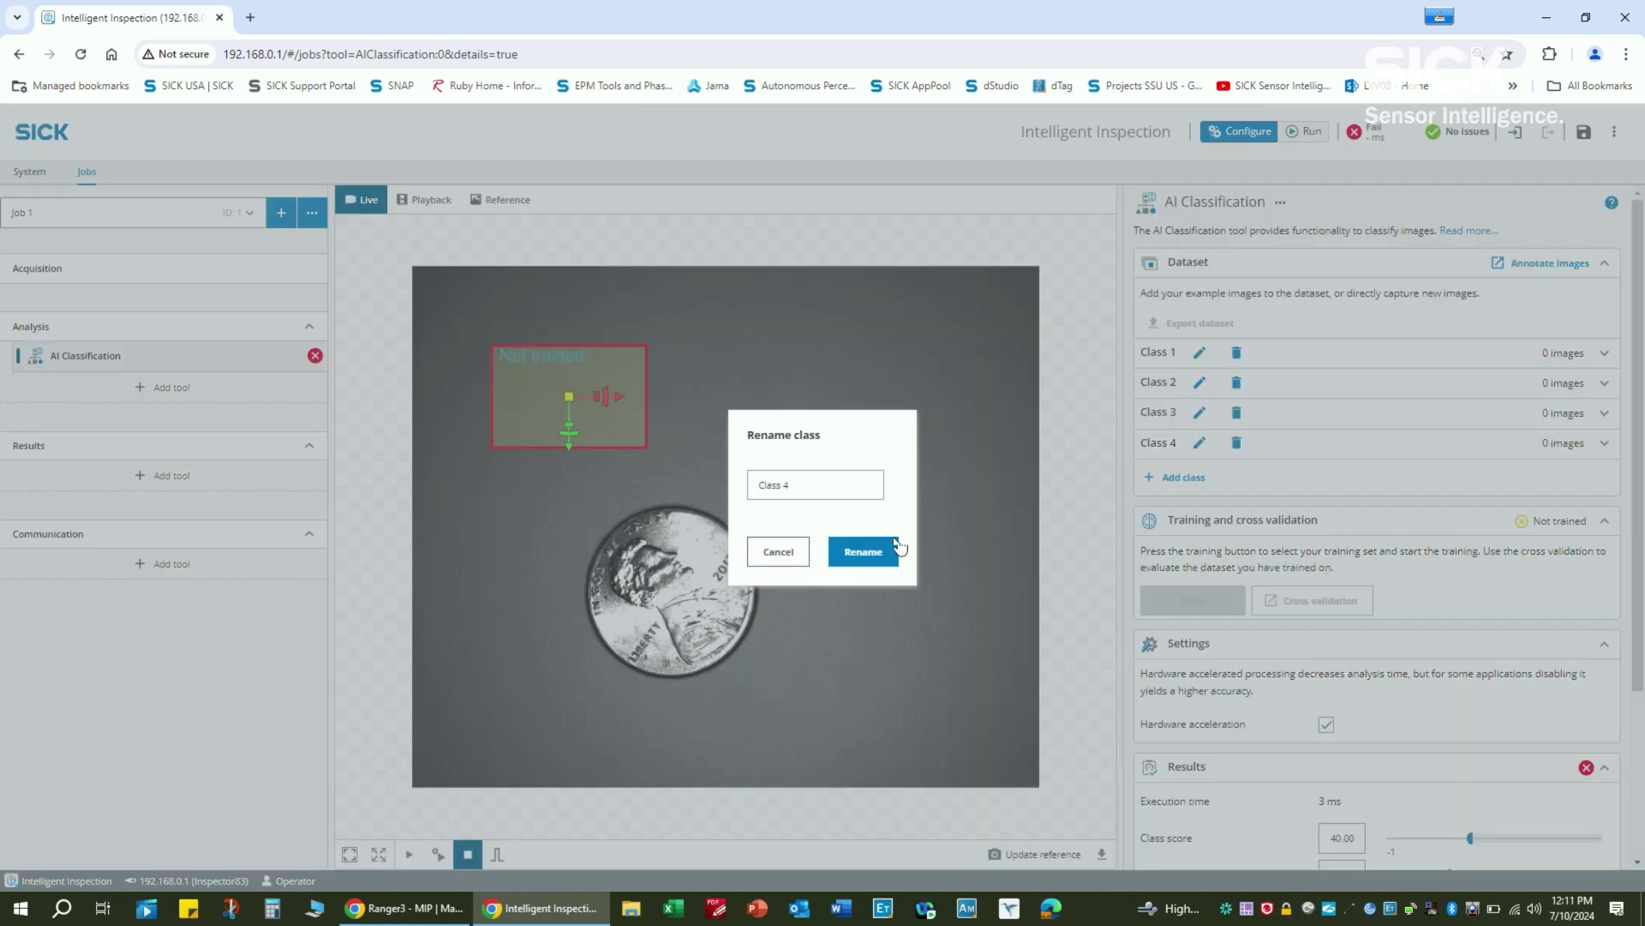
click(792, 553)
click(1238, 444)
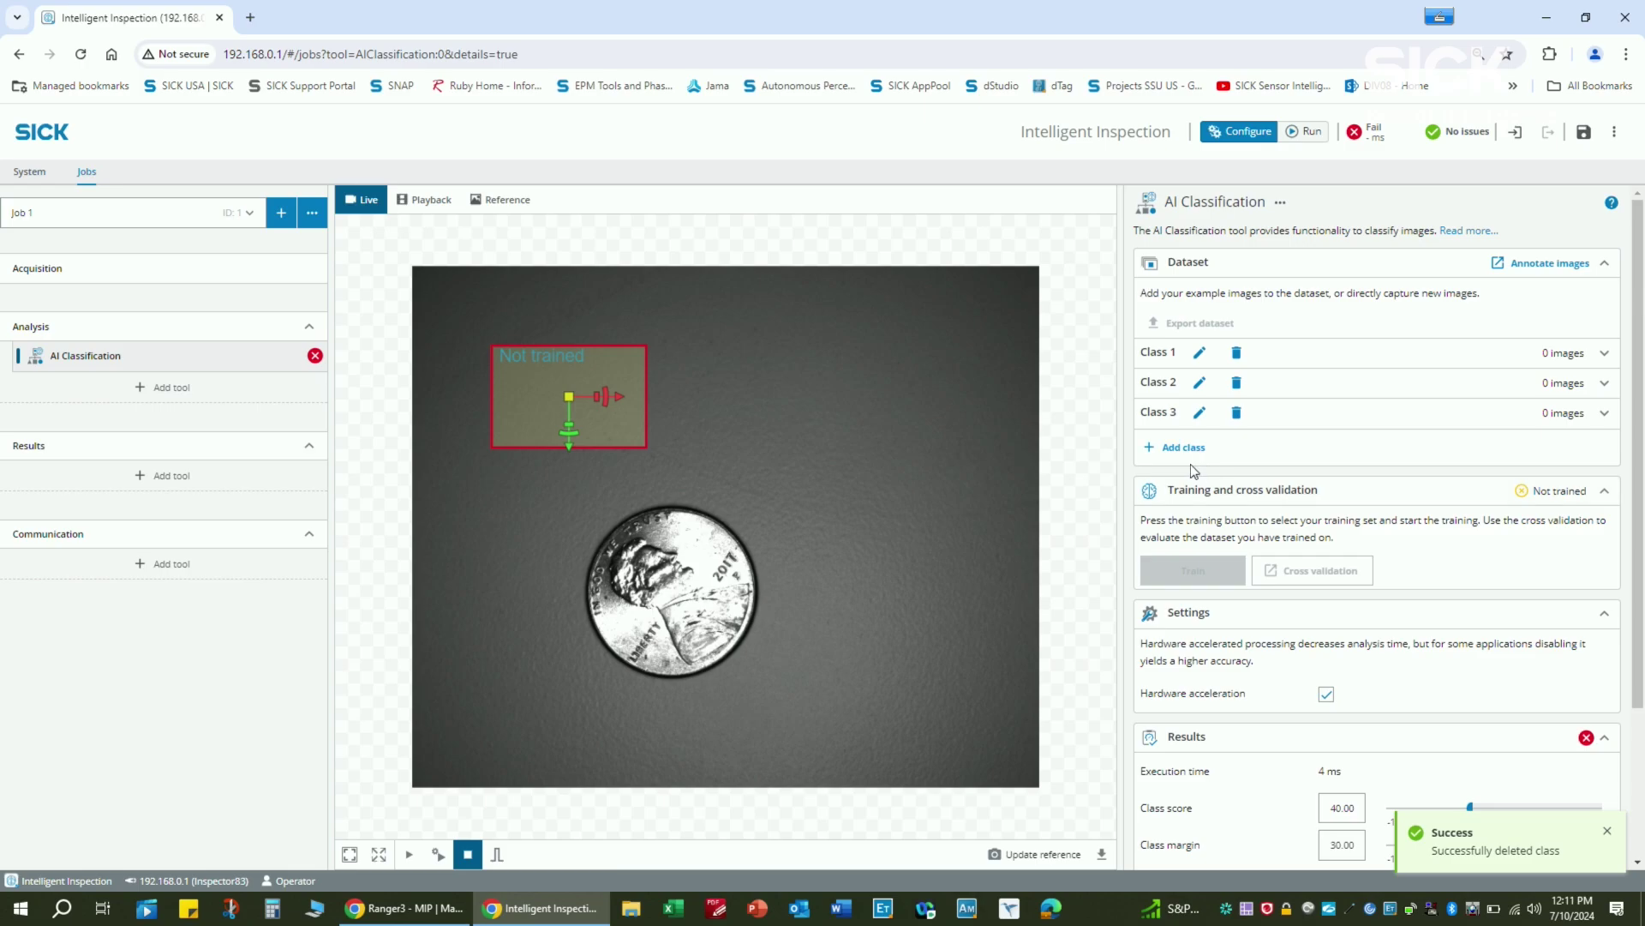
- Rename Class 1 to 'Penny' and Class 2 to 'Nickel'
click(1200, 353)
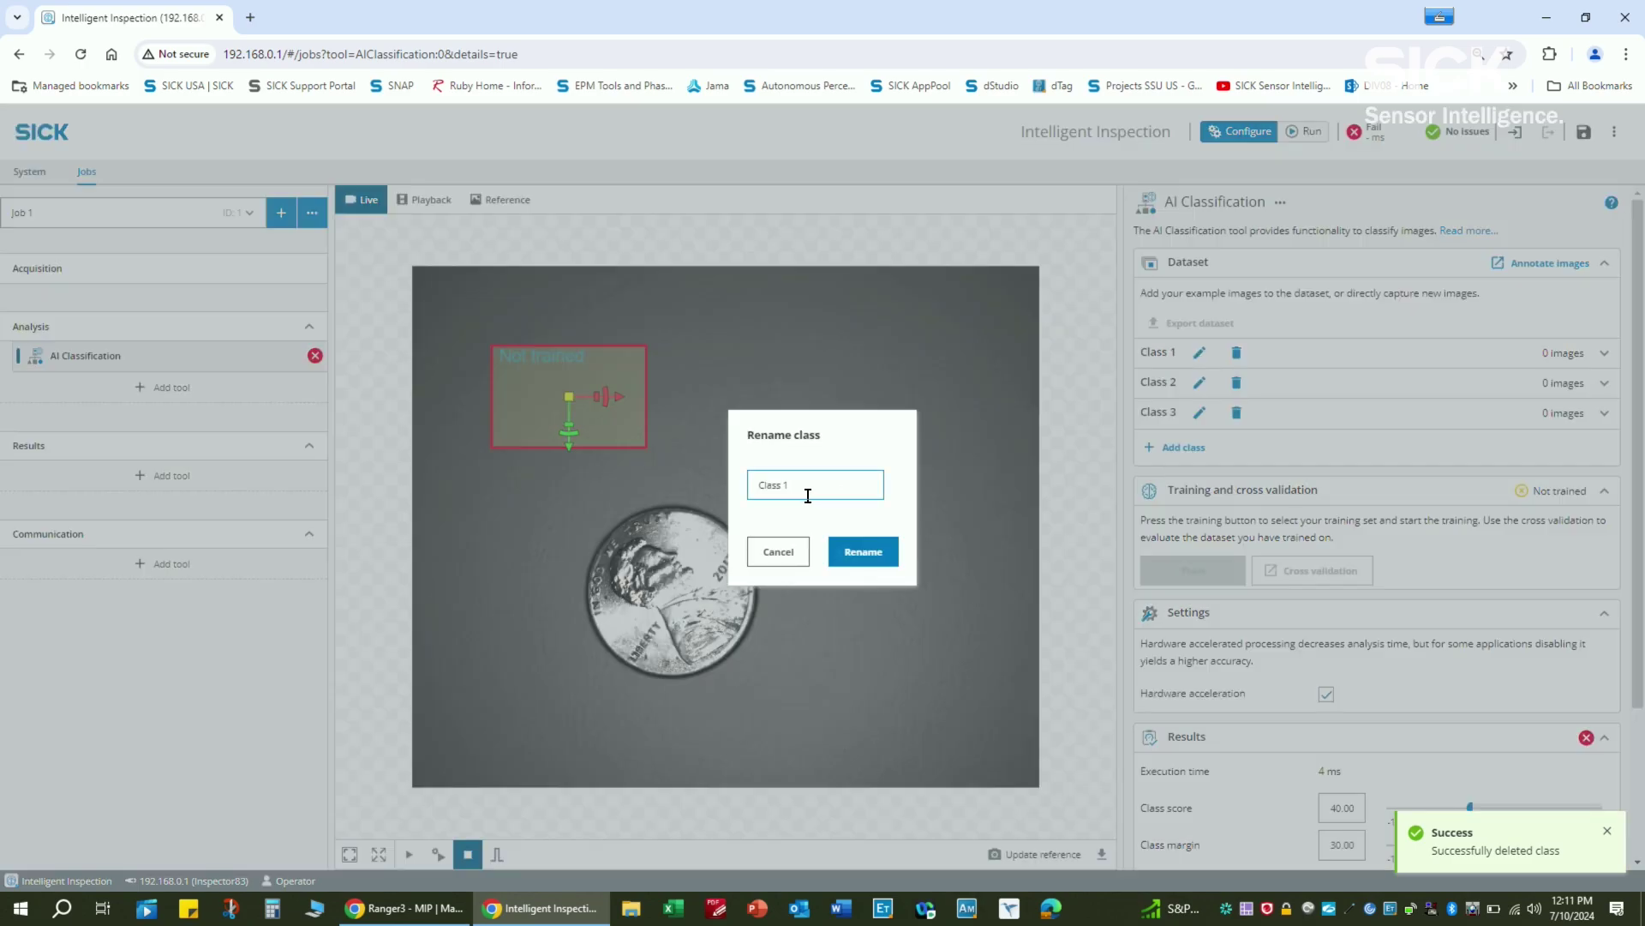
drag(807, 495, 500, 498)
text(Penny)
key(Return)
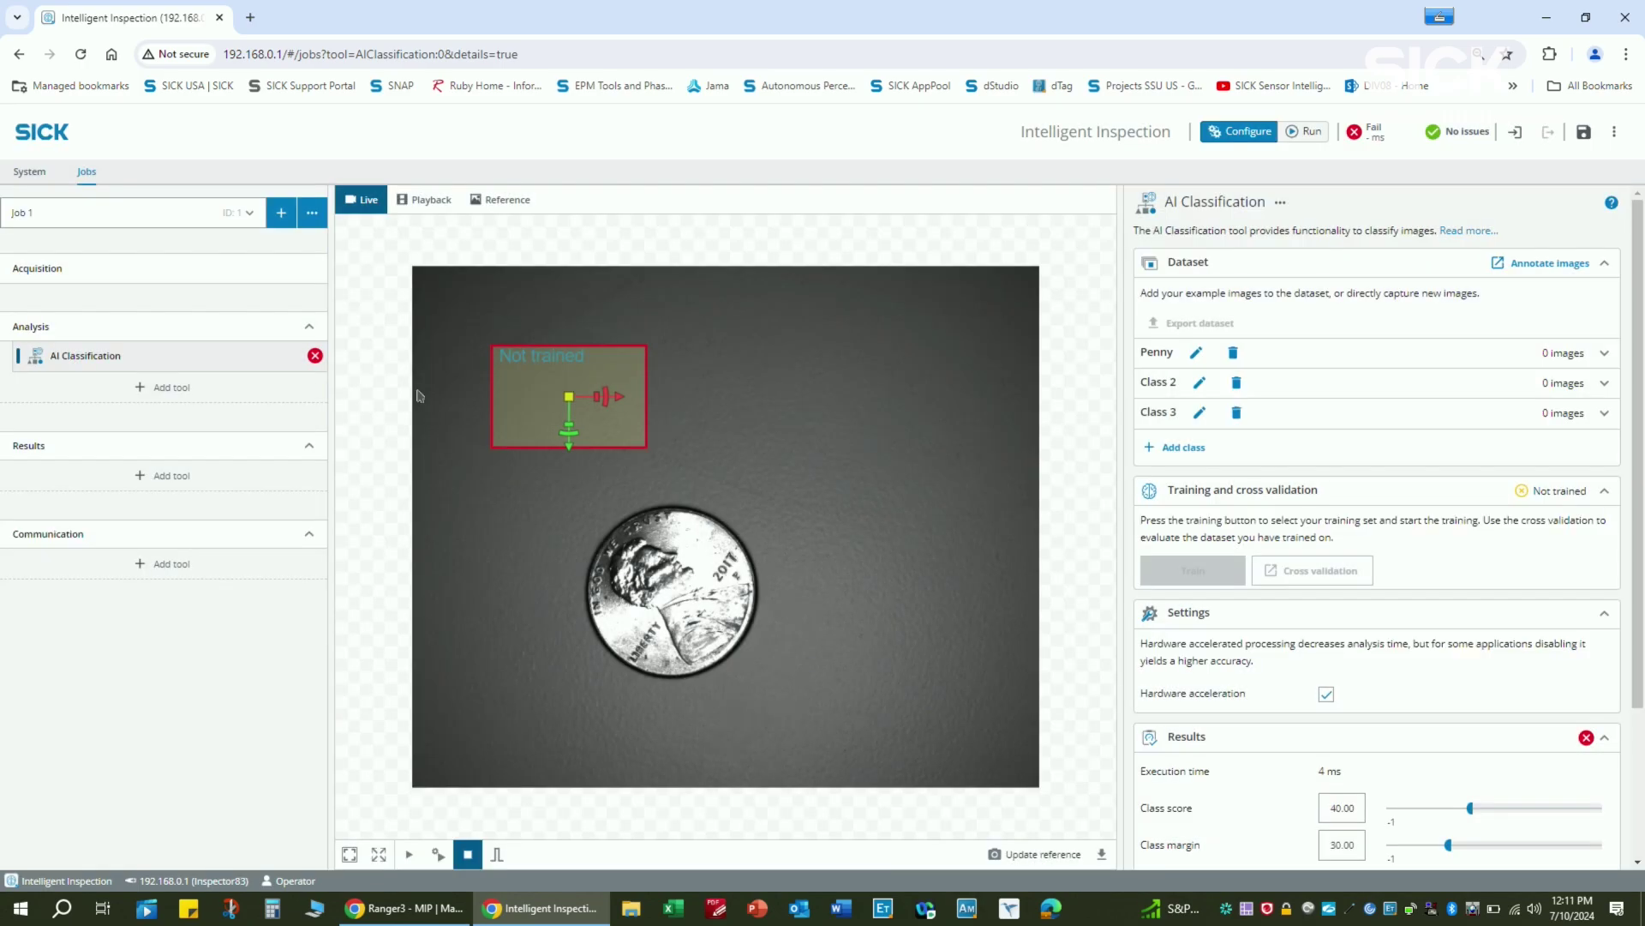
click(1201, 383)
drag(815, 485, 691, 489)
text(N)
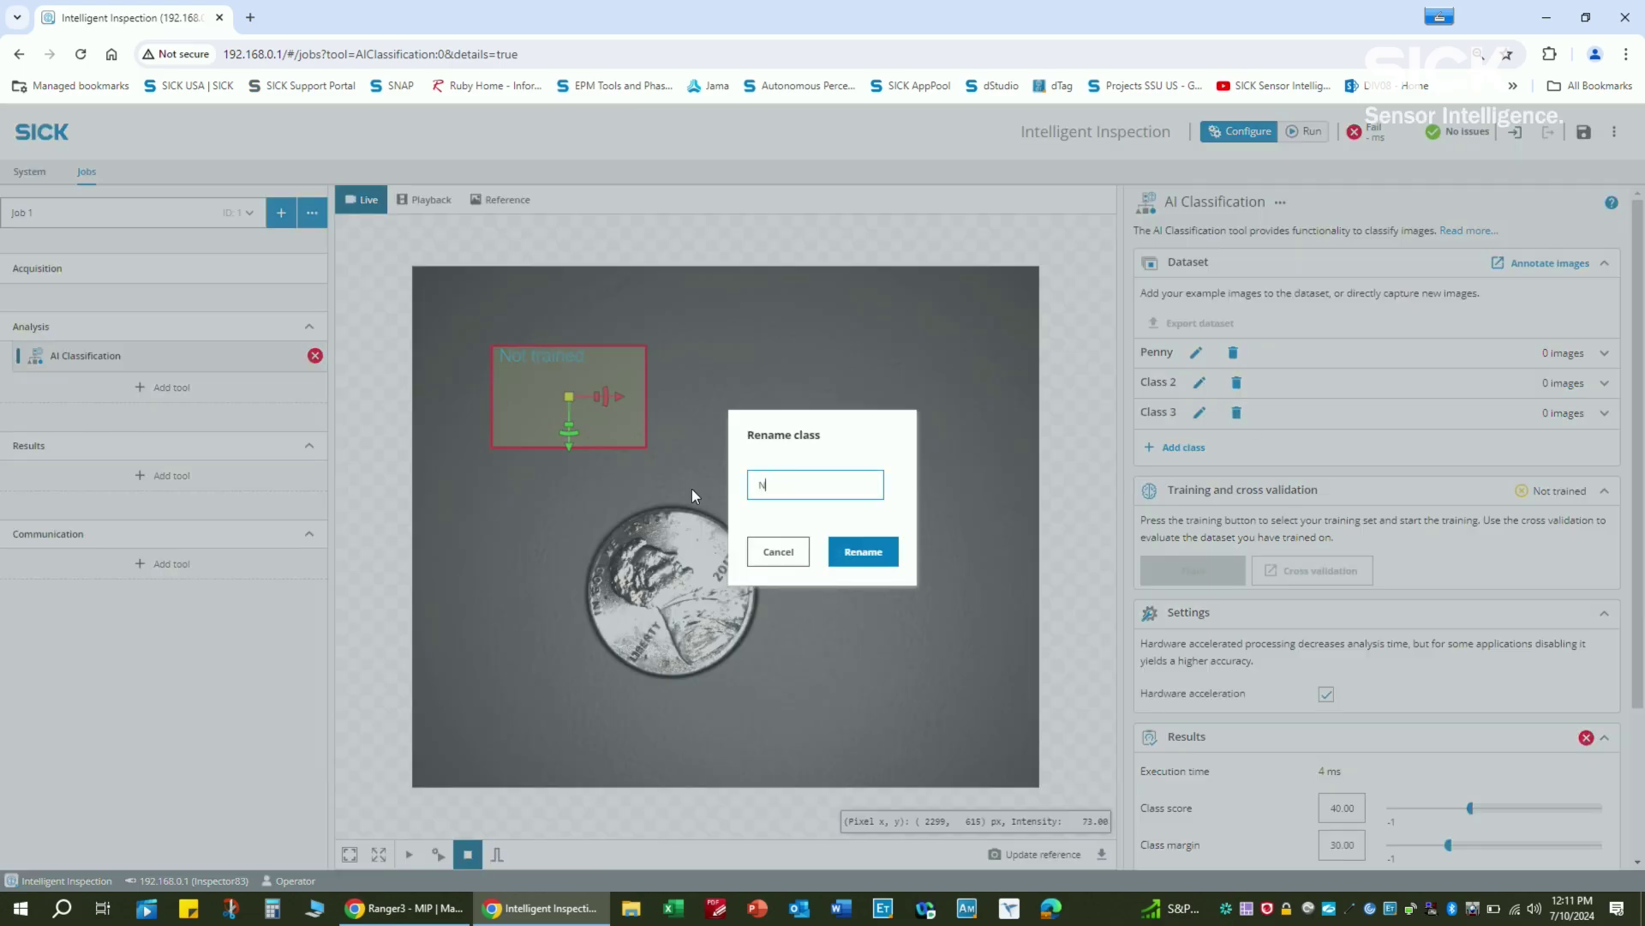
text(ickel)
key(Return)
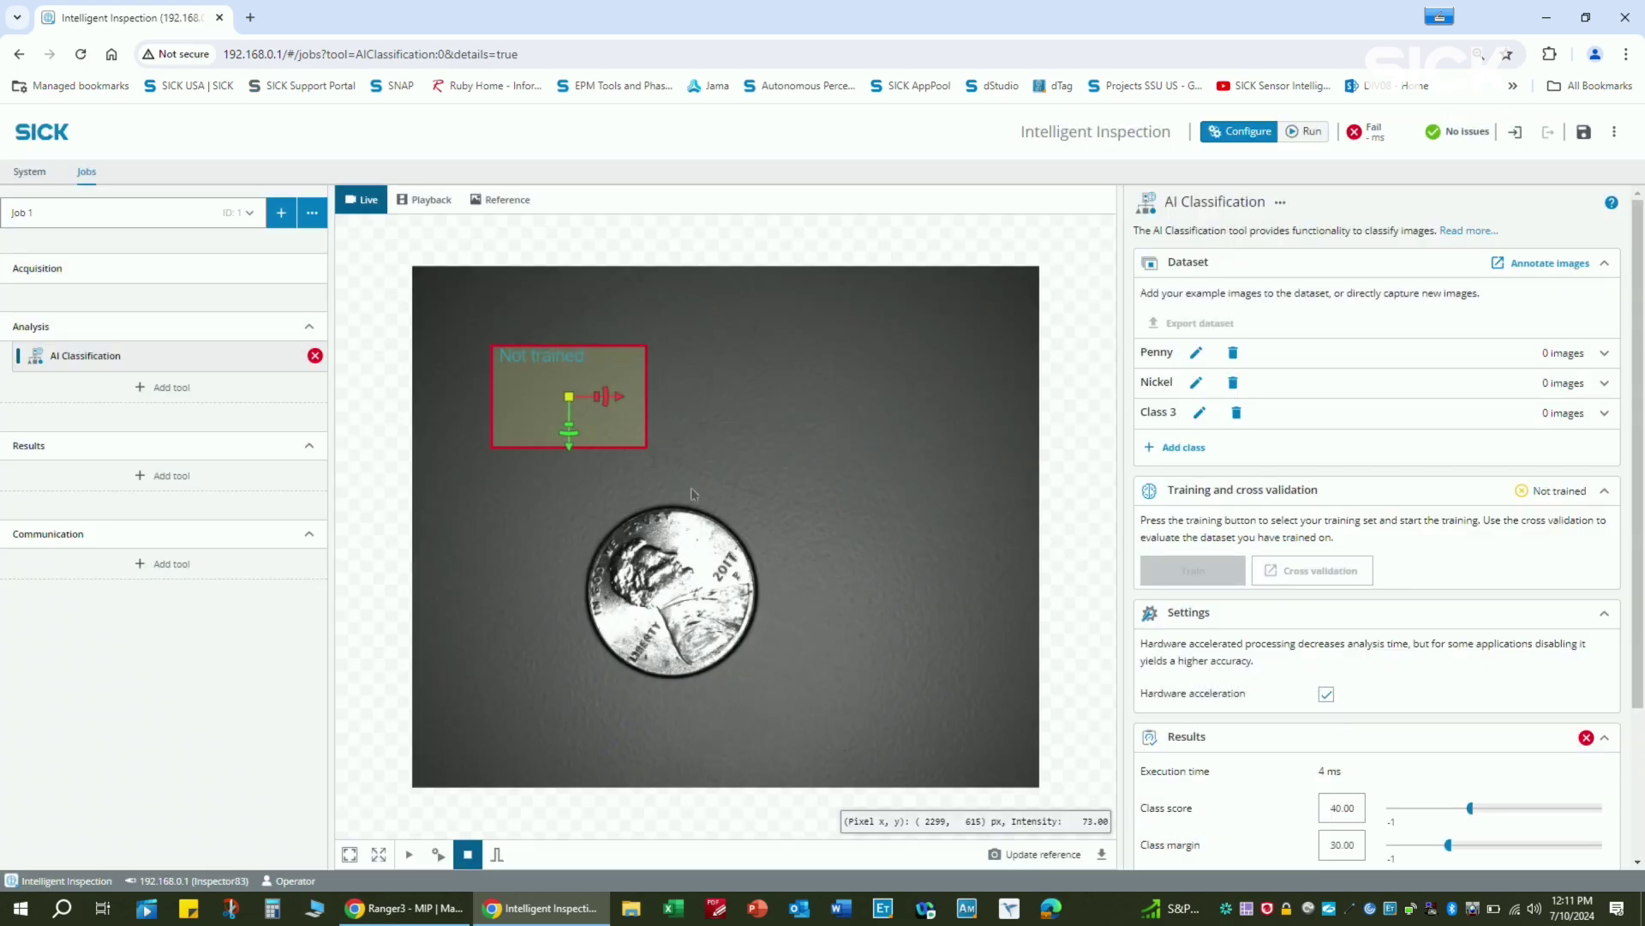
- Rename Class 3 to 'Euro' and enlarge the inspection region around the coin
click(1201, 413)
drag(821, 485, 602, 509)
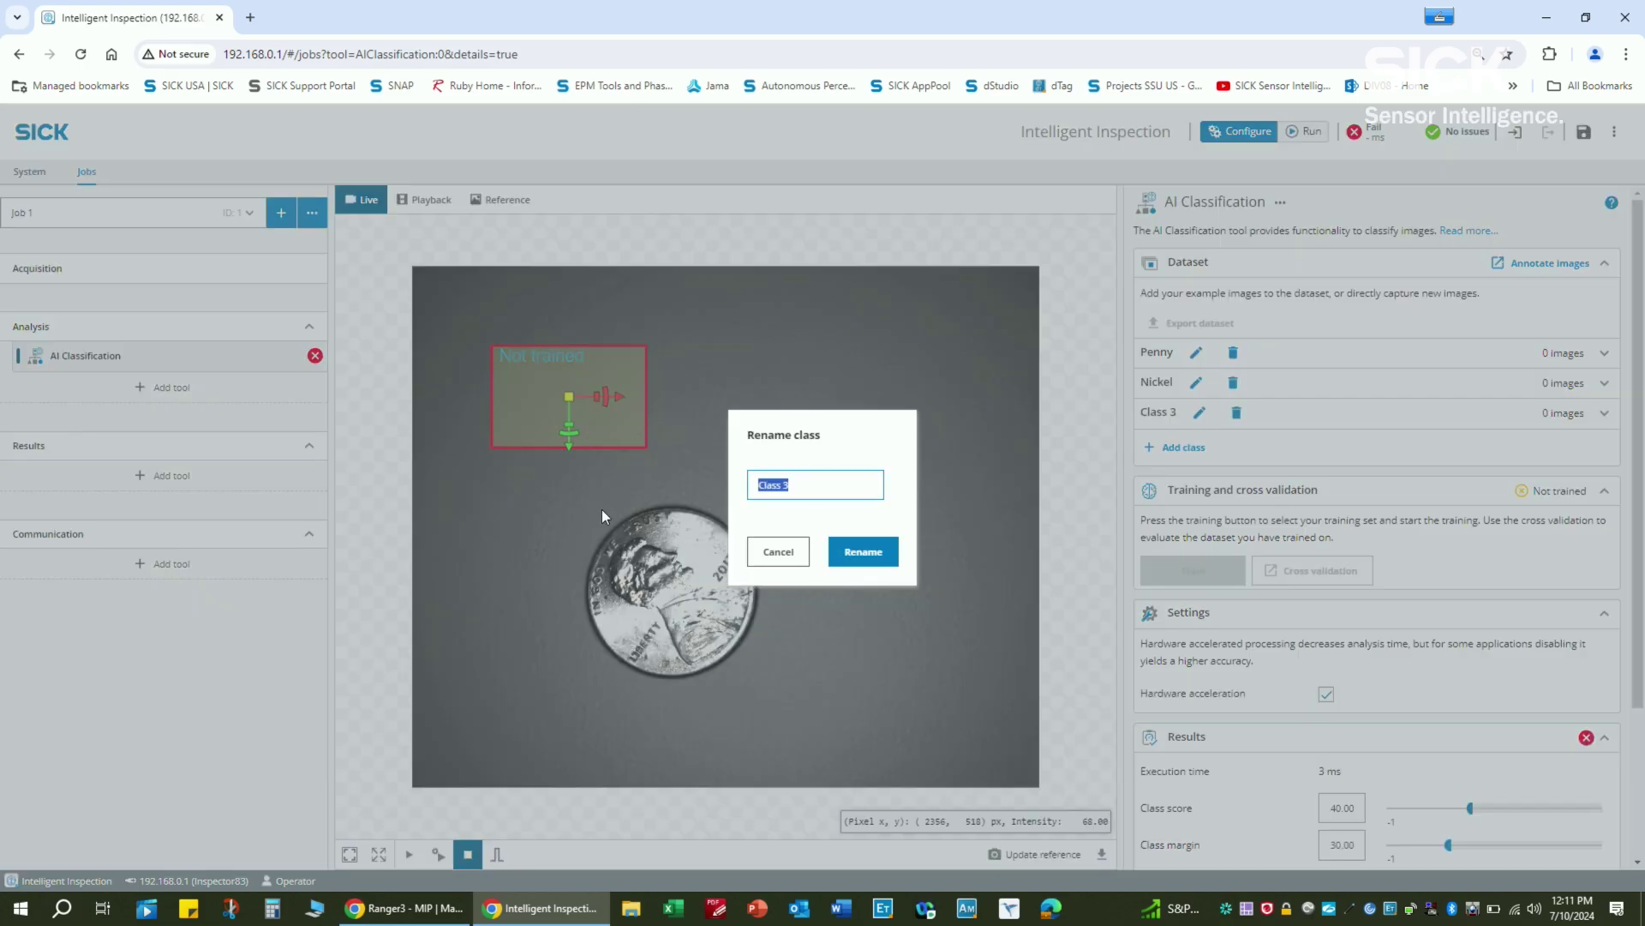
text(Euro)
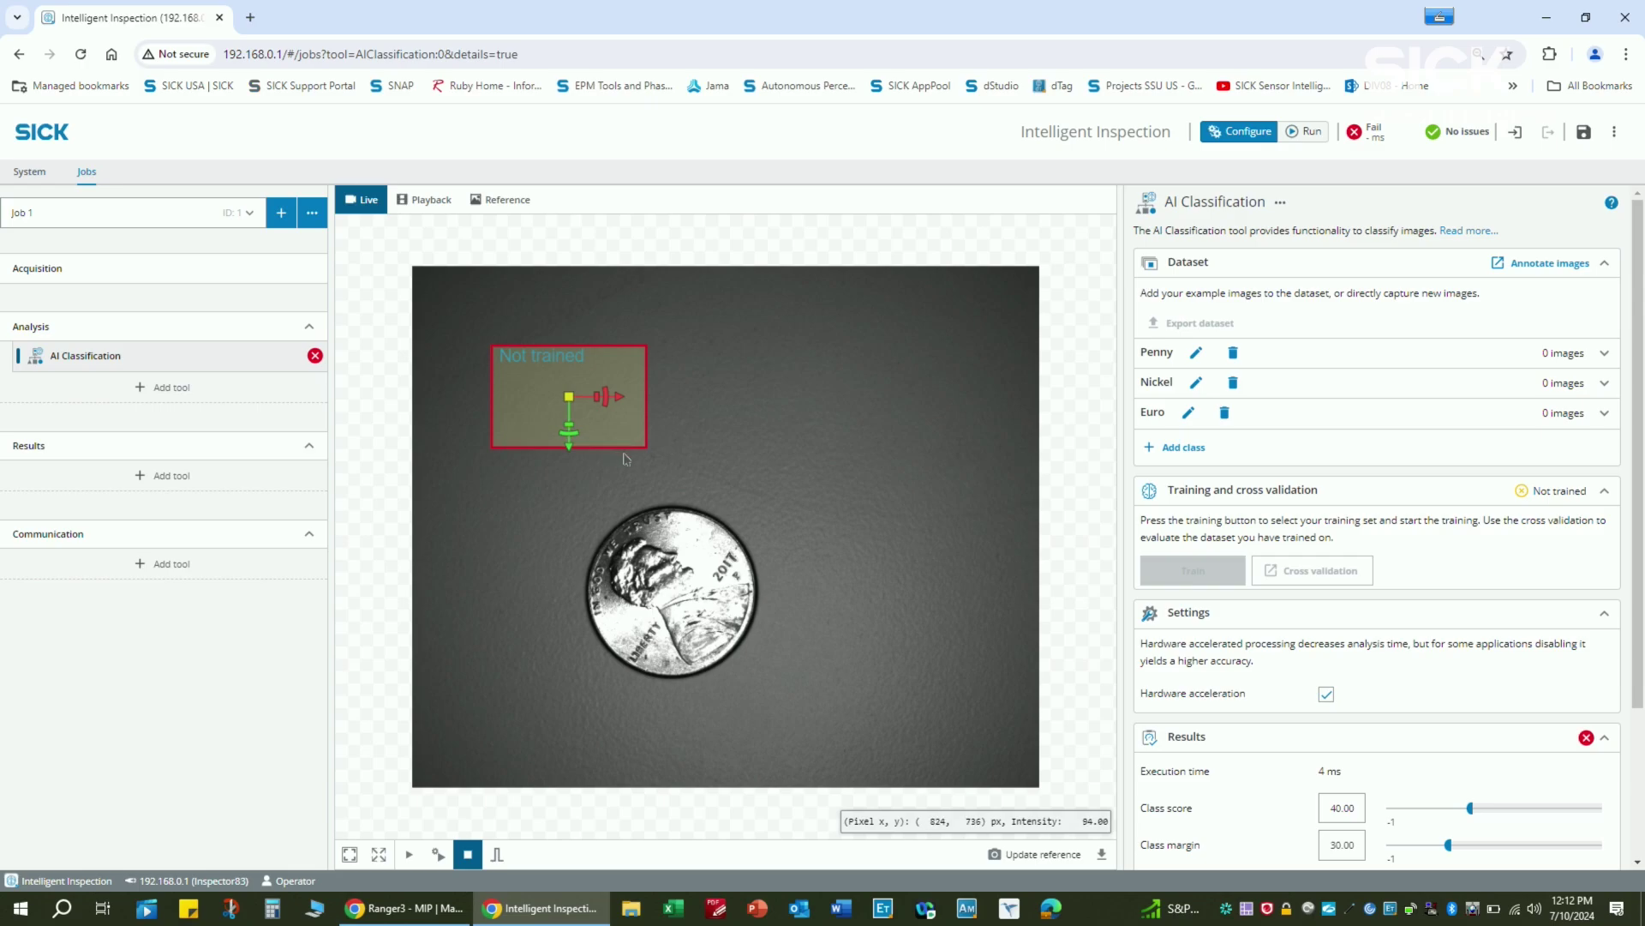
drag(647, 447, 968, 755)
- Extend the region's top-left corner and add the current penny image to the Penny class
drag(513, 366, 492, 355)
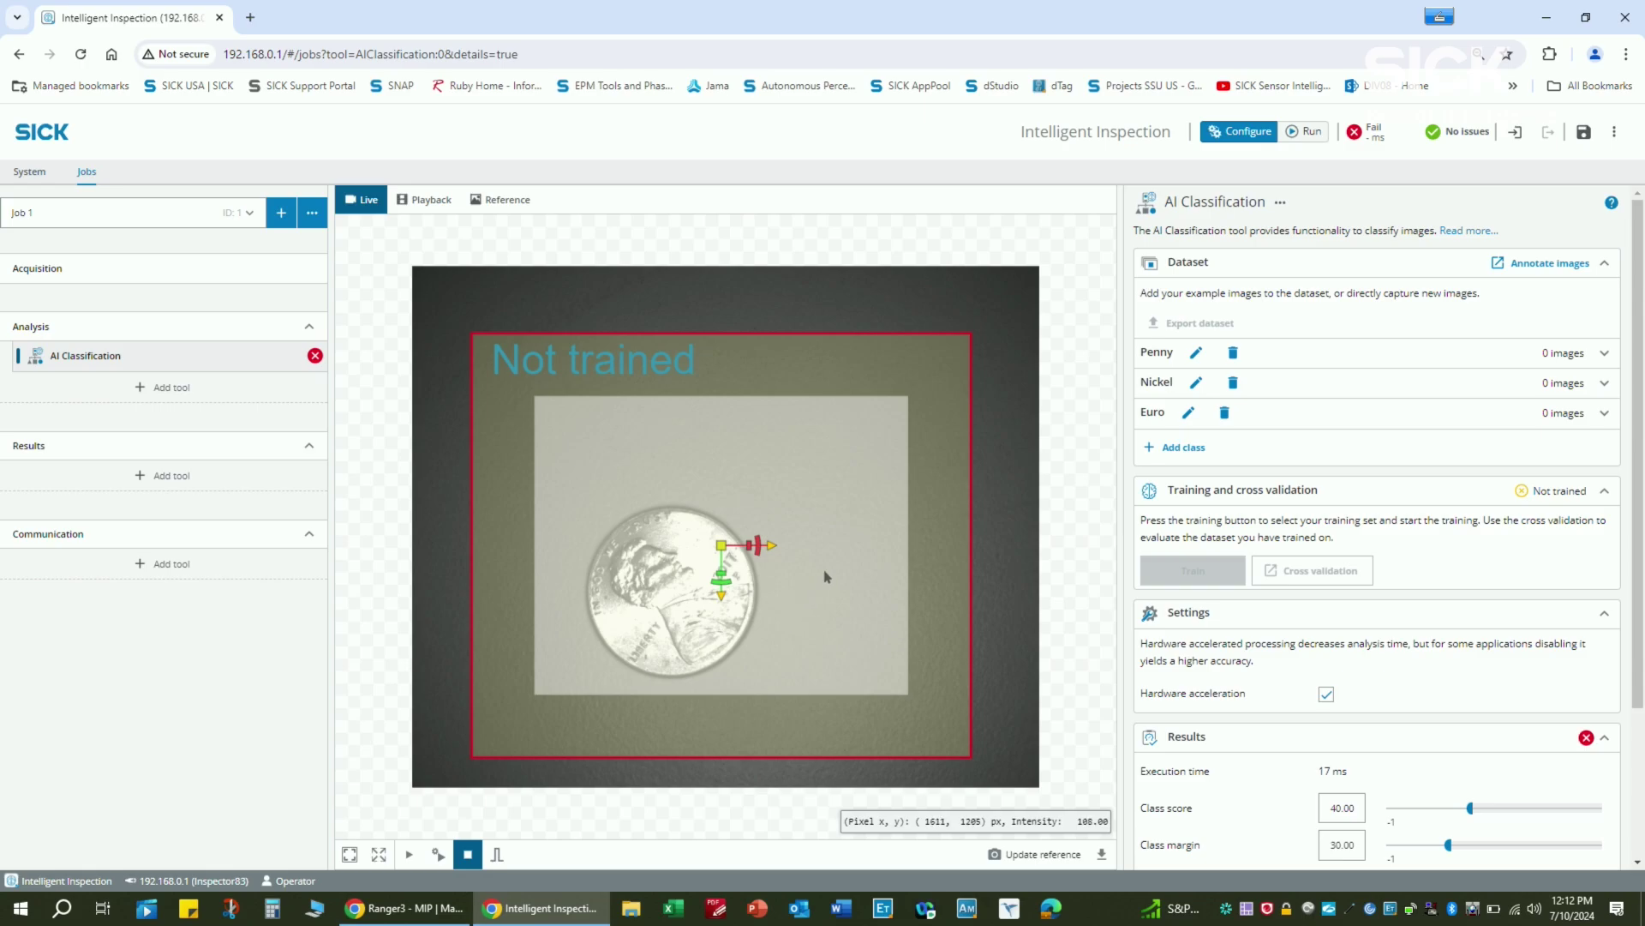
click(1291, 359)
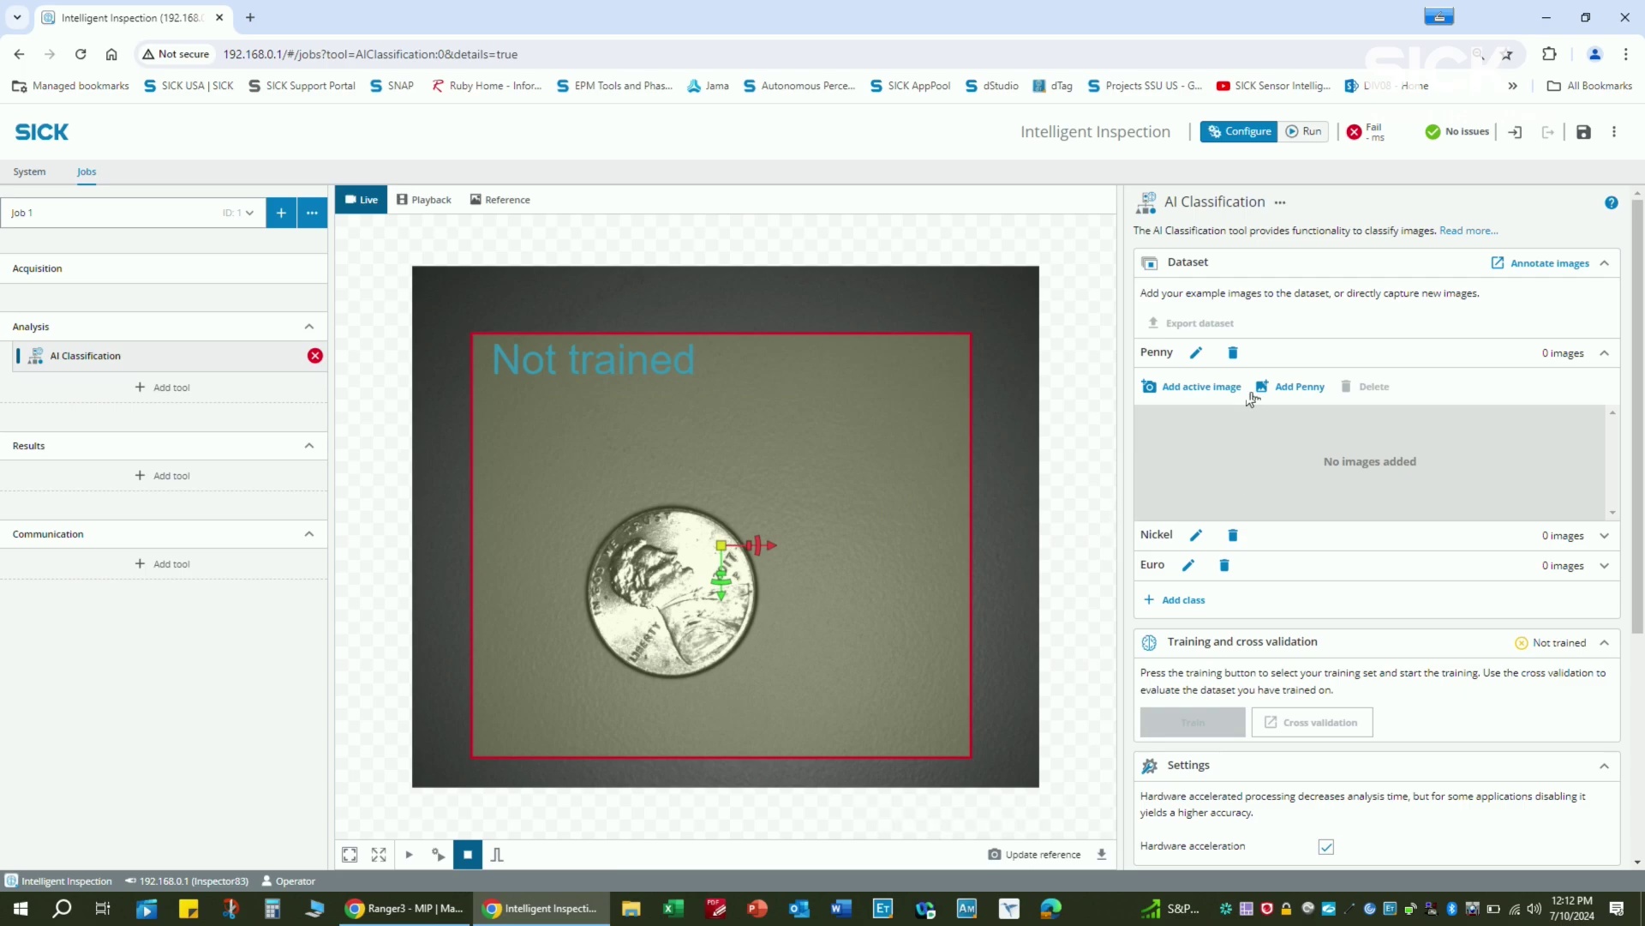
click(1215, 390)
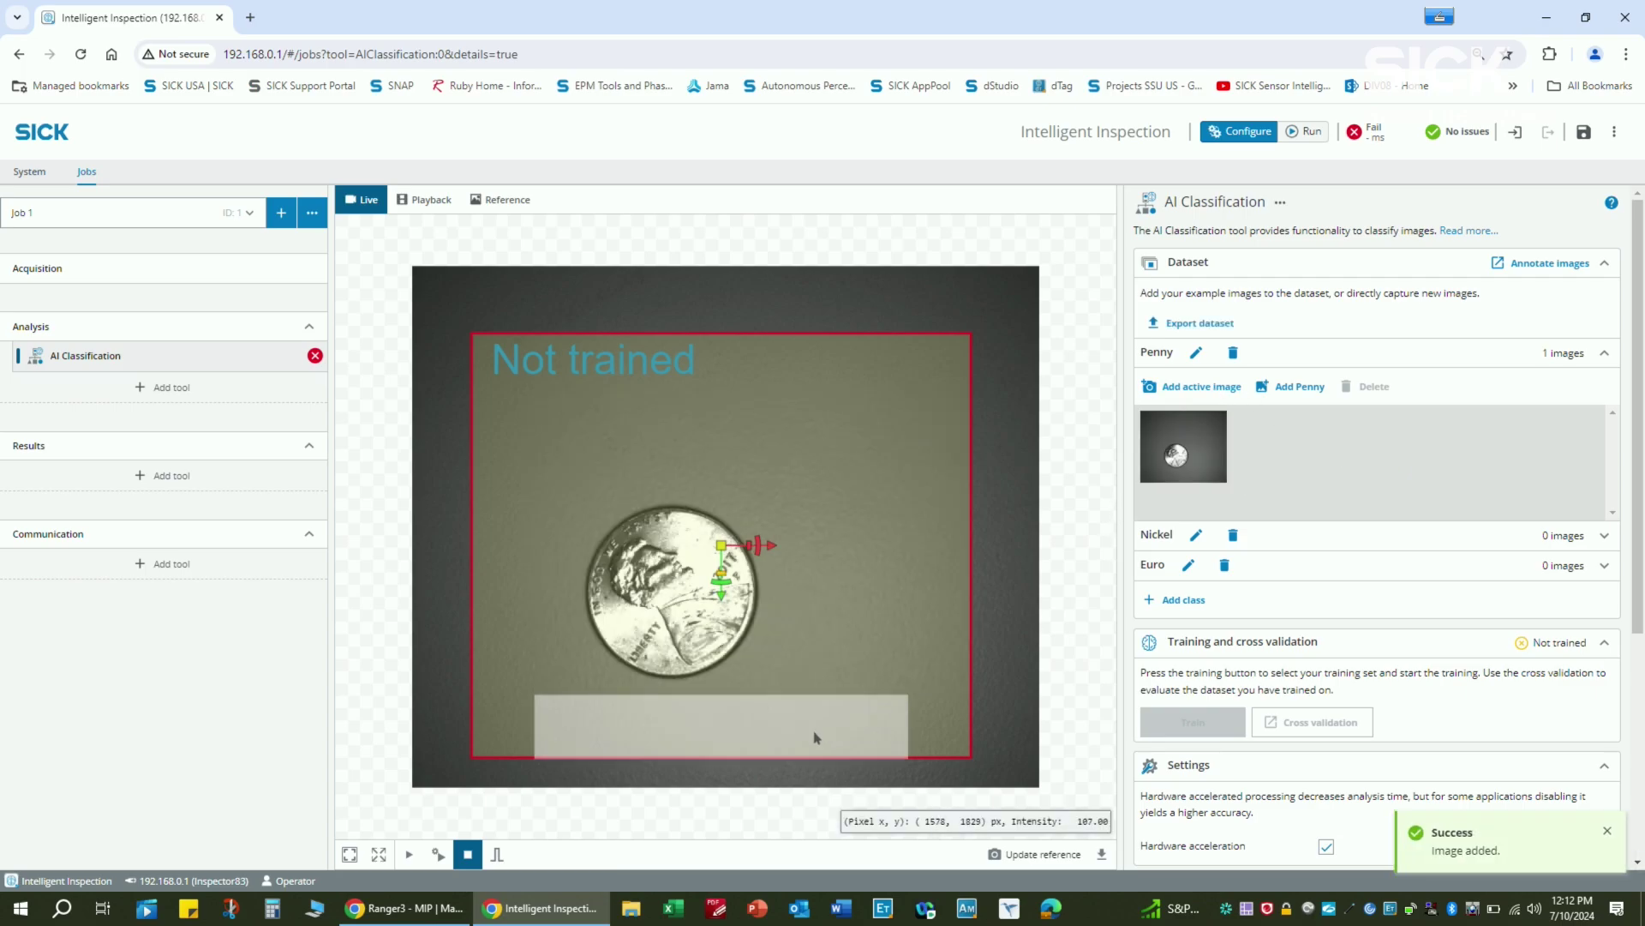
- Capture and add four more repositioned penny images, bringing Penny to five
click(500, 855)
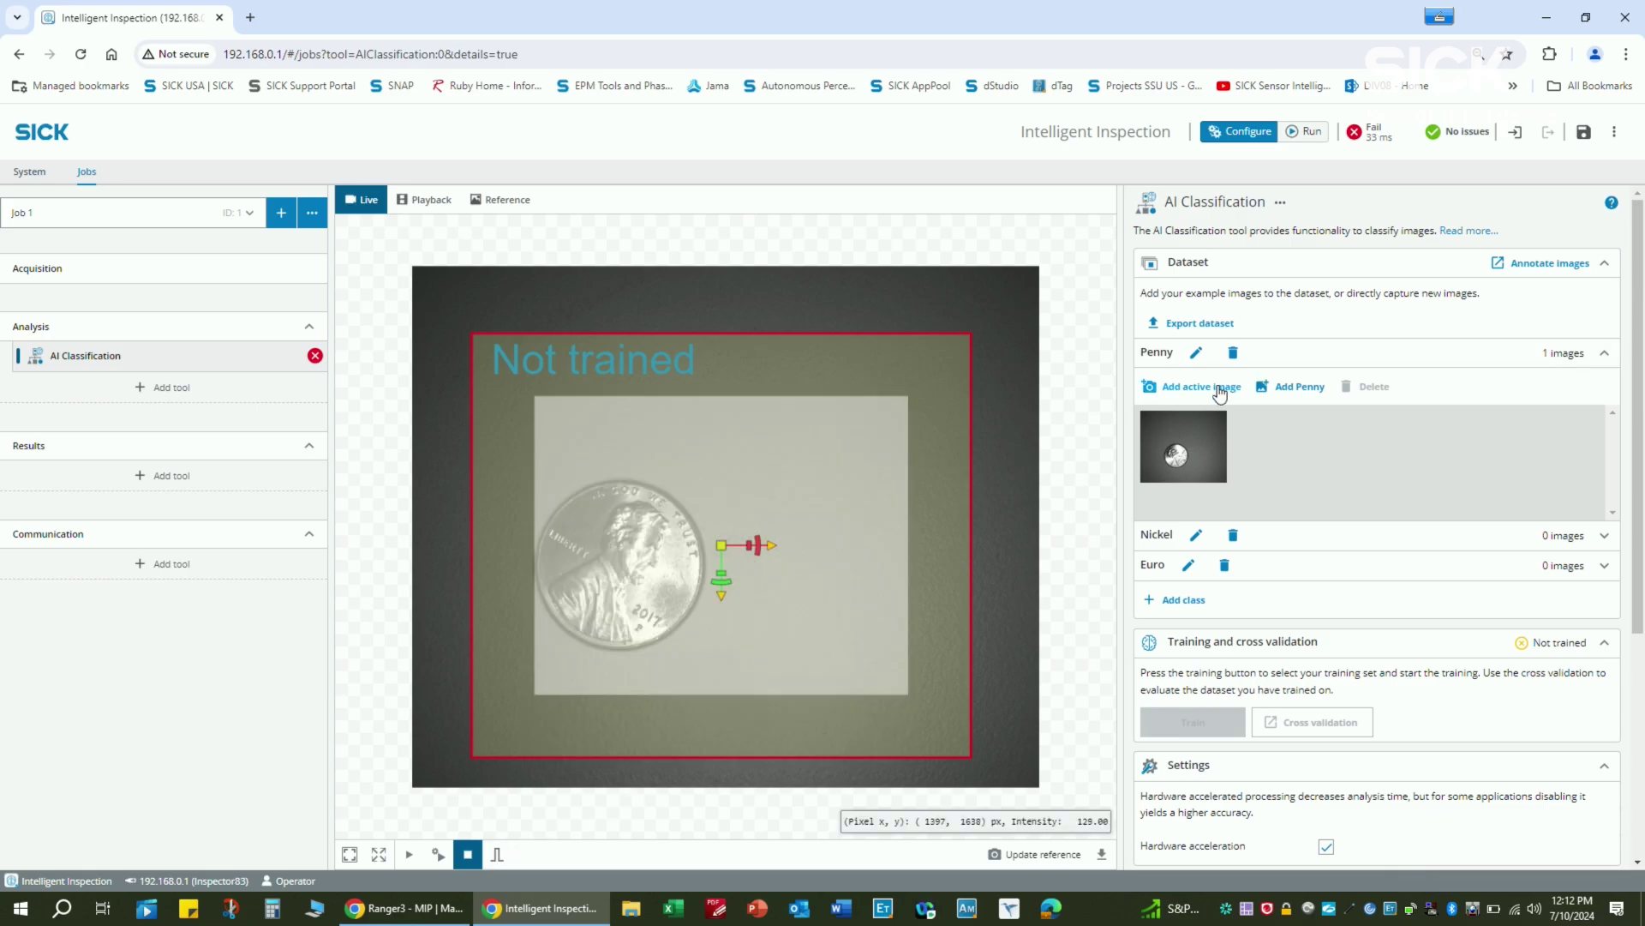
click(1220, 393)
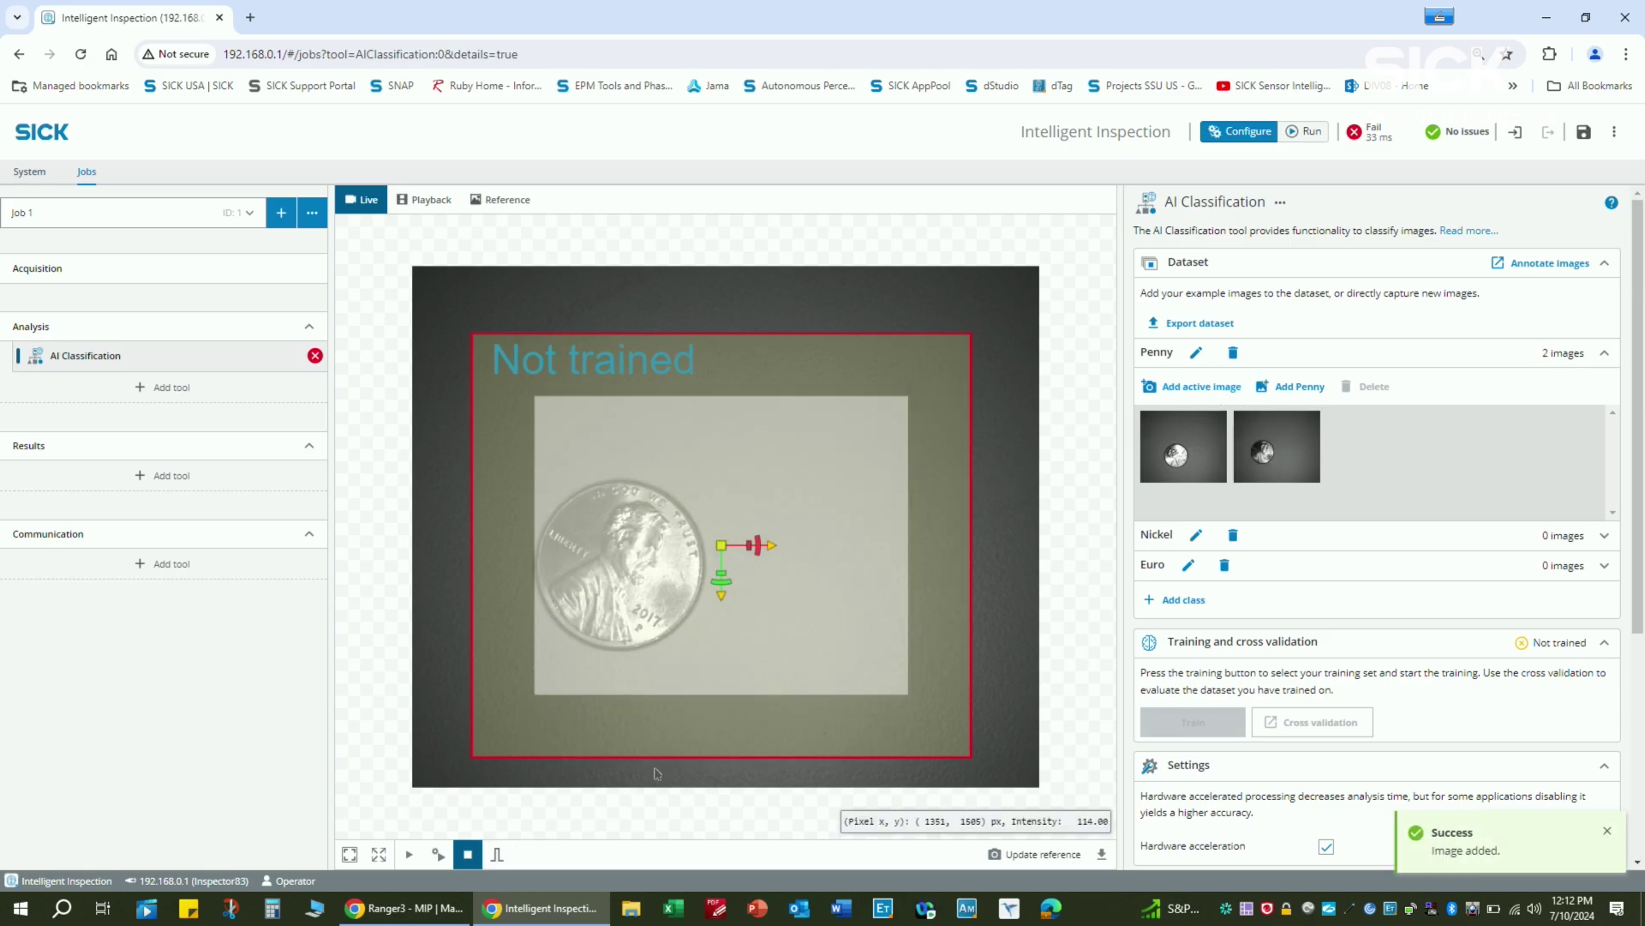
click(1222, 393)
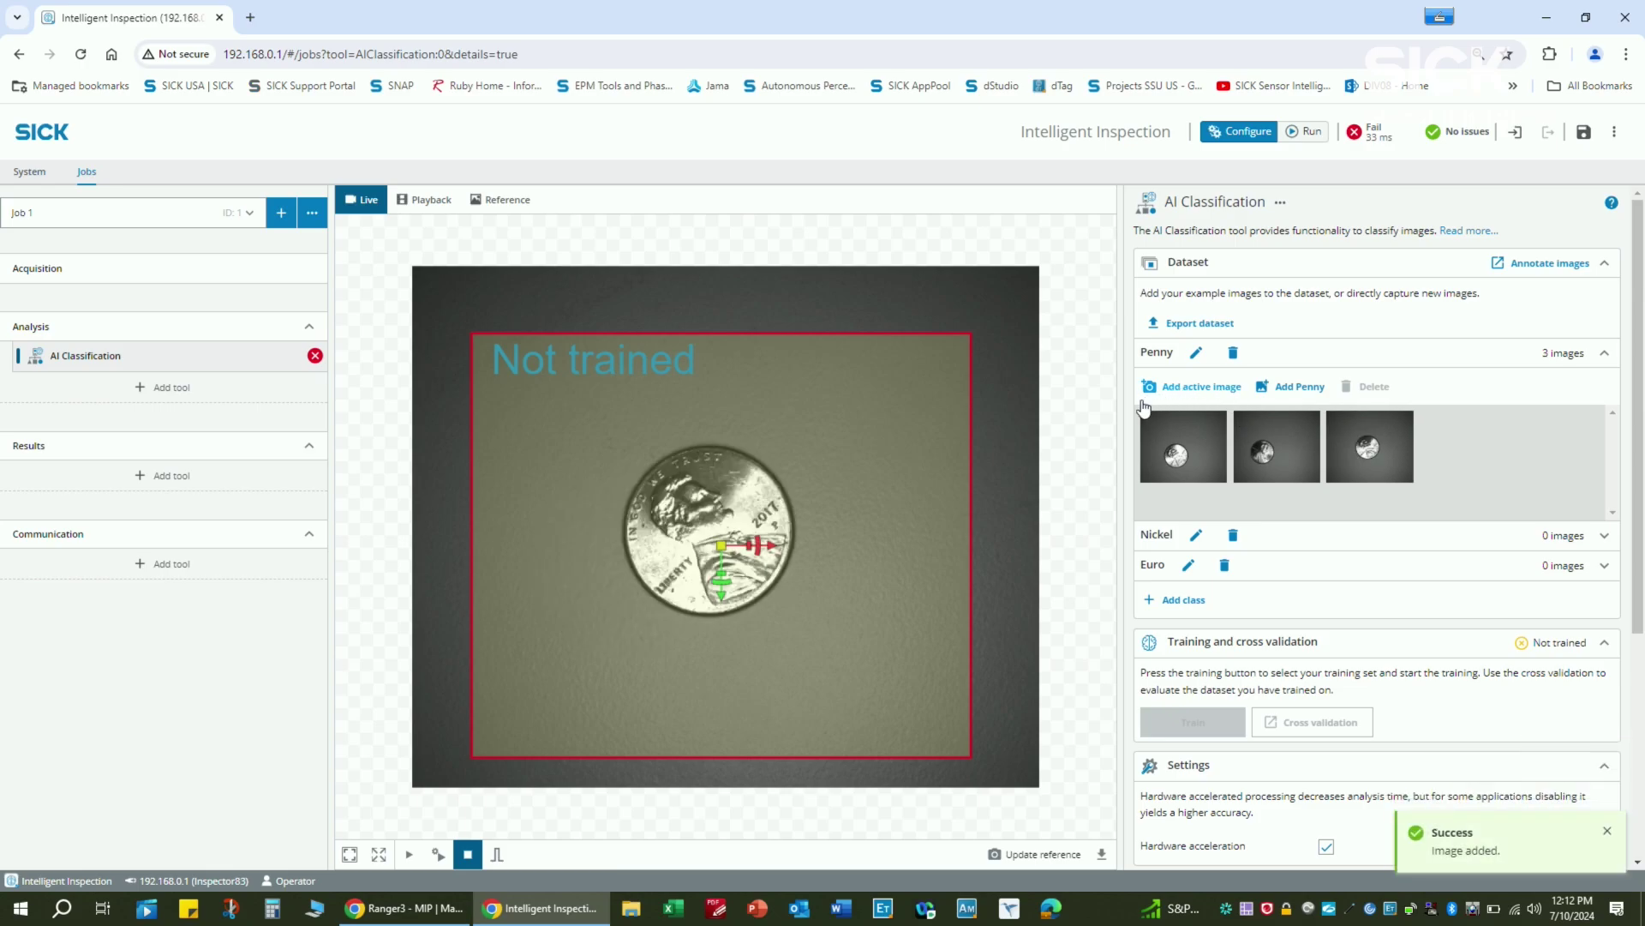
click(497, 855)
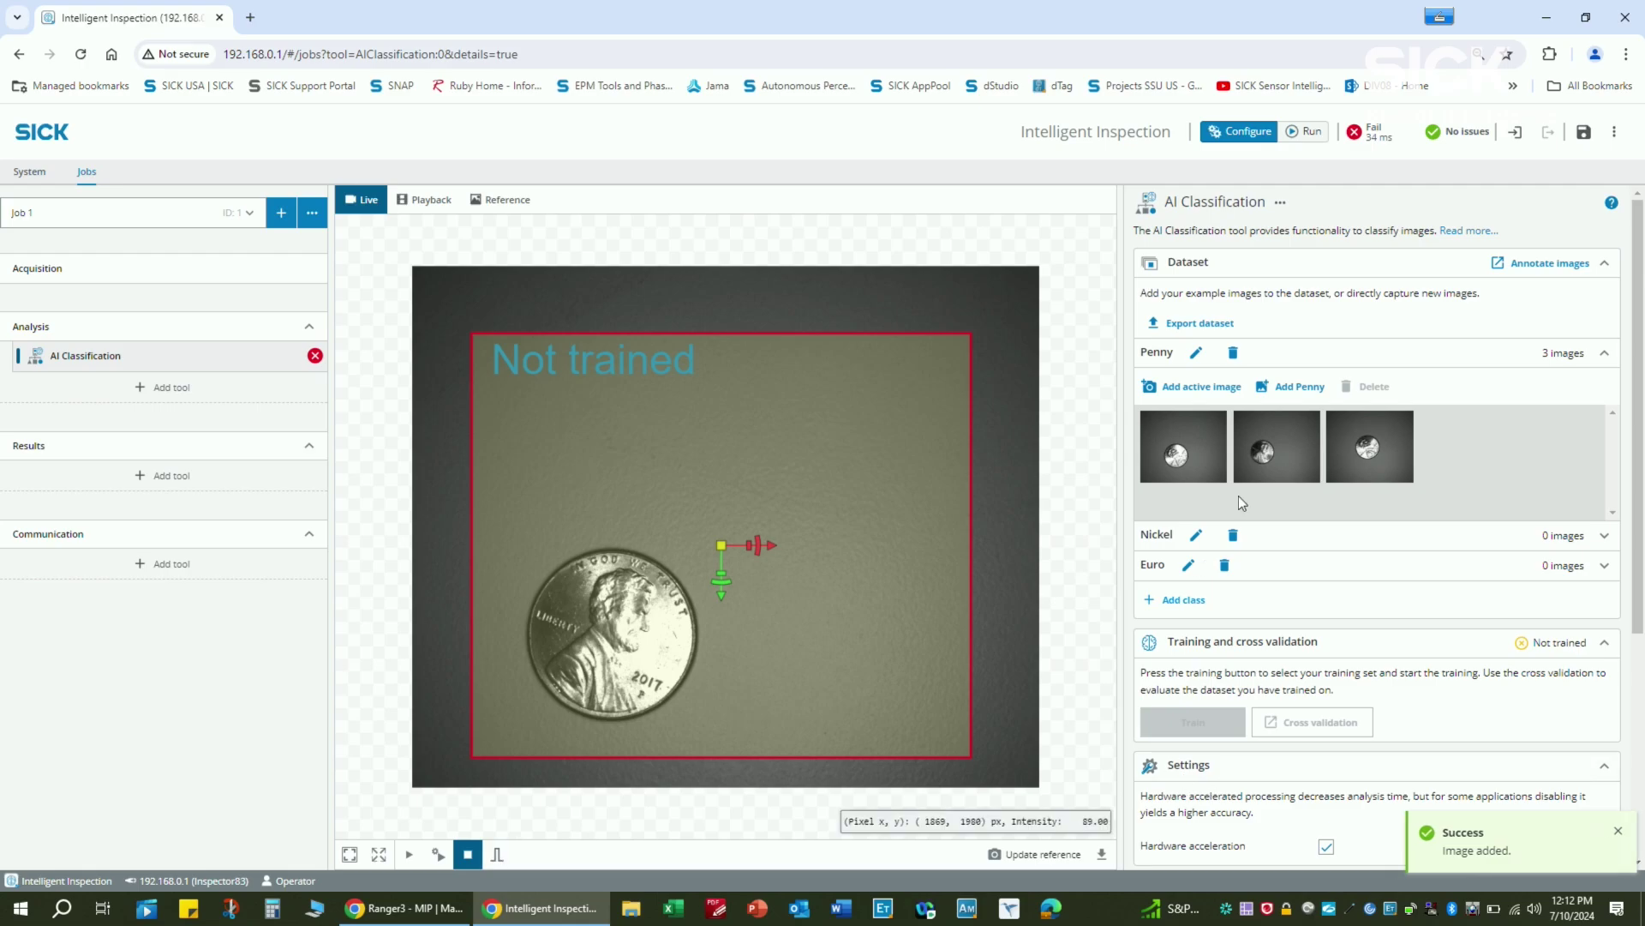
click(1190, 388)
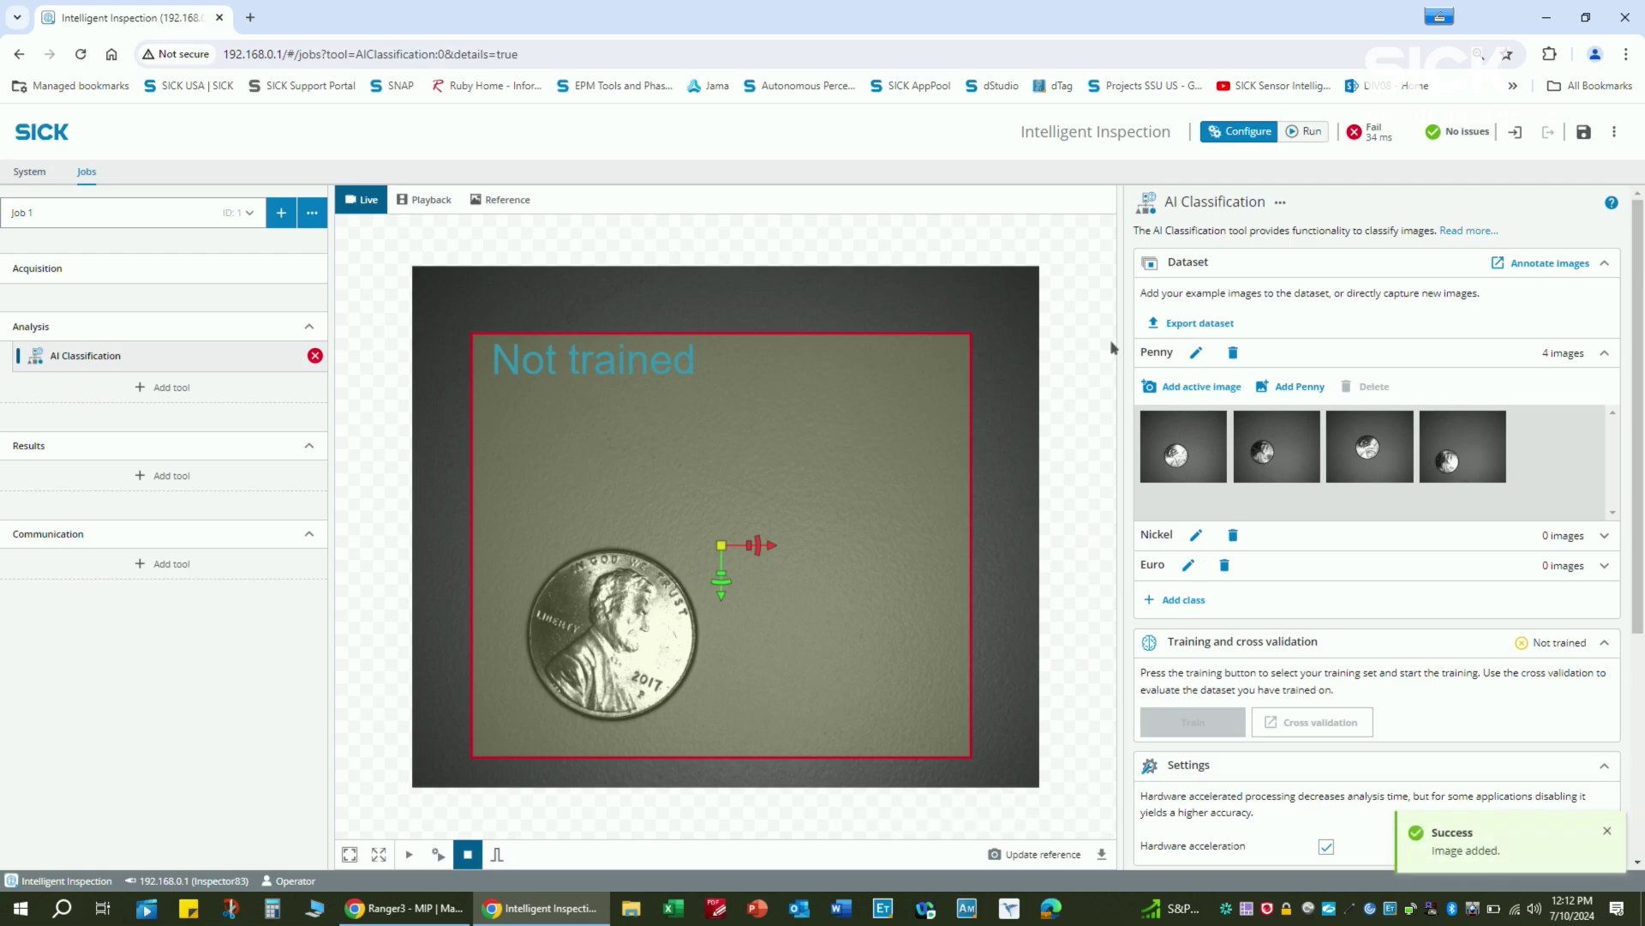
click(495, 856)
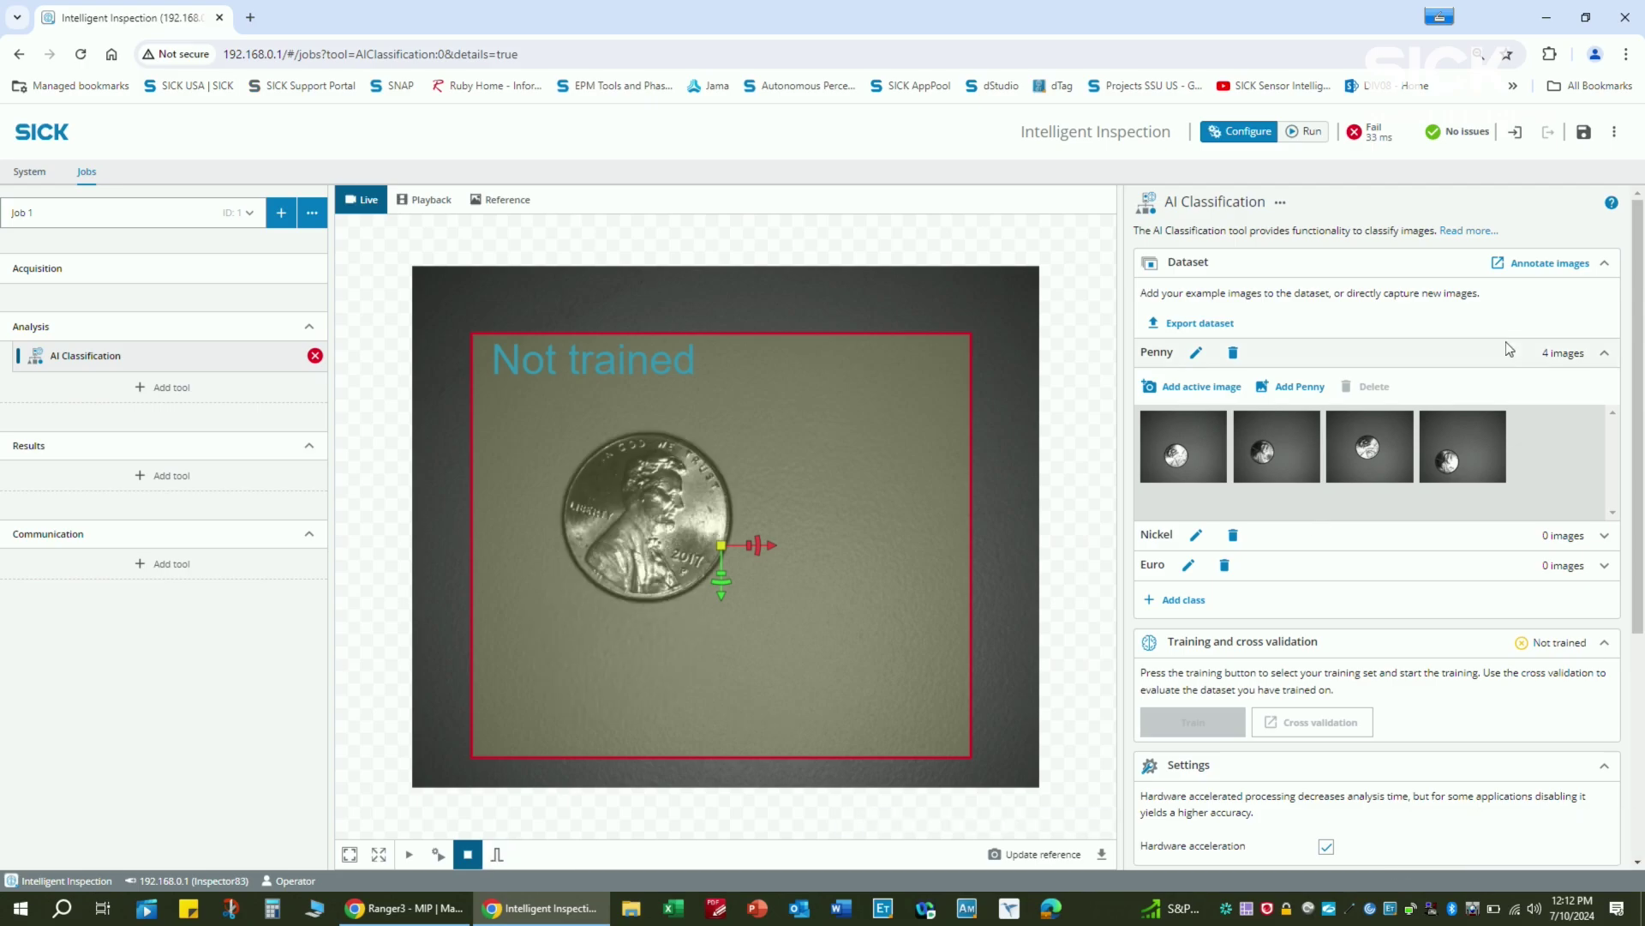
click(1192, 388)
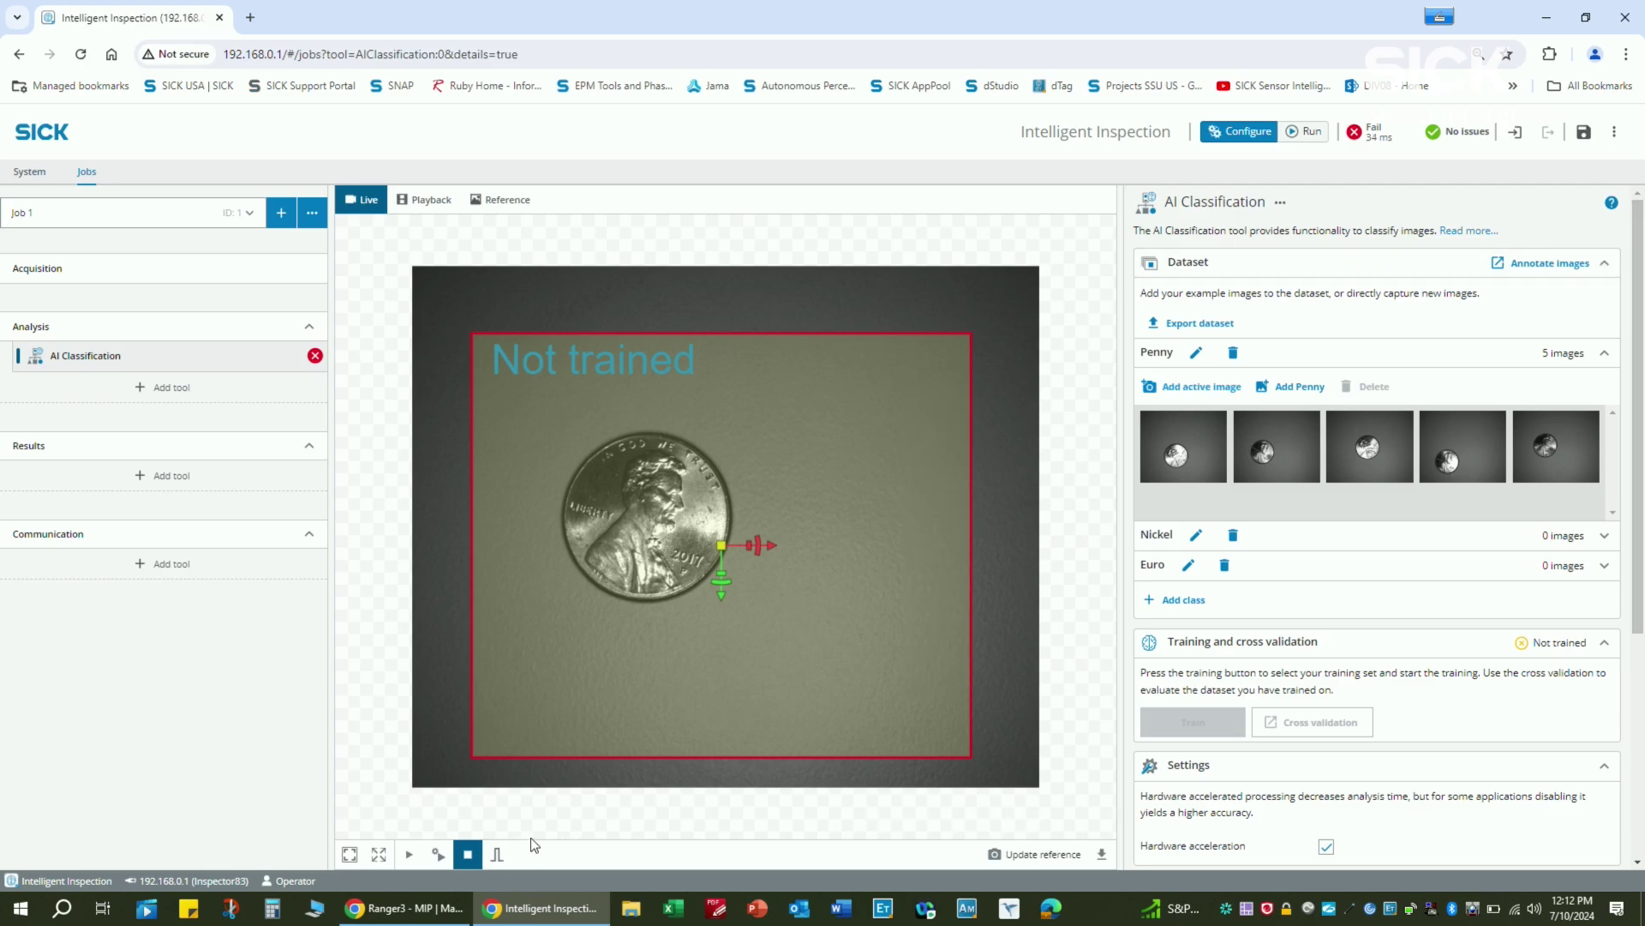
- Add five nickel images to the Nickel class, capturing a new frame after each move
click(1277, 535)
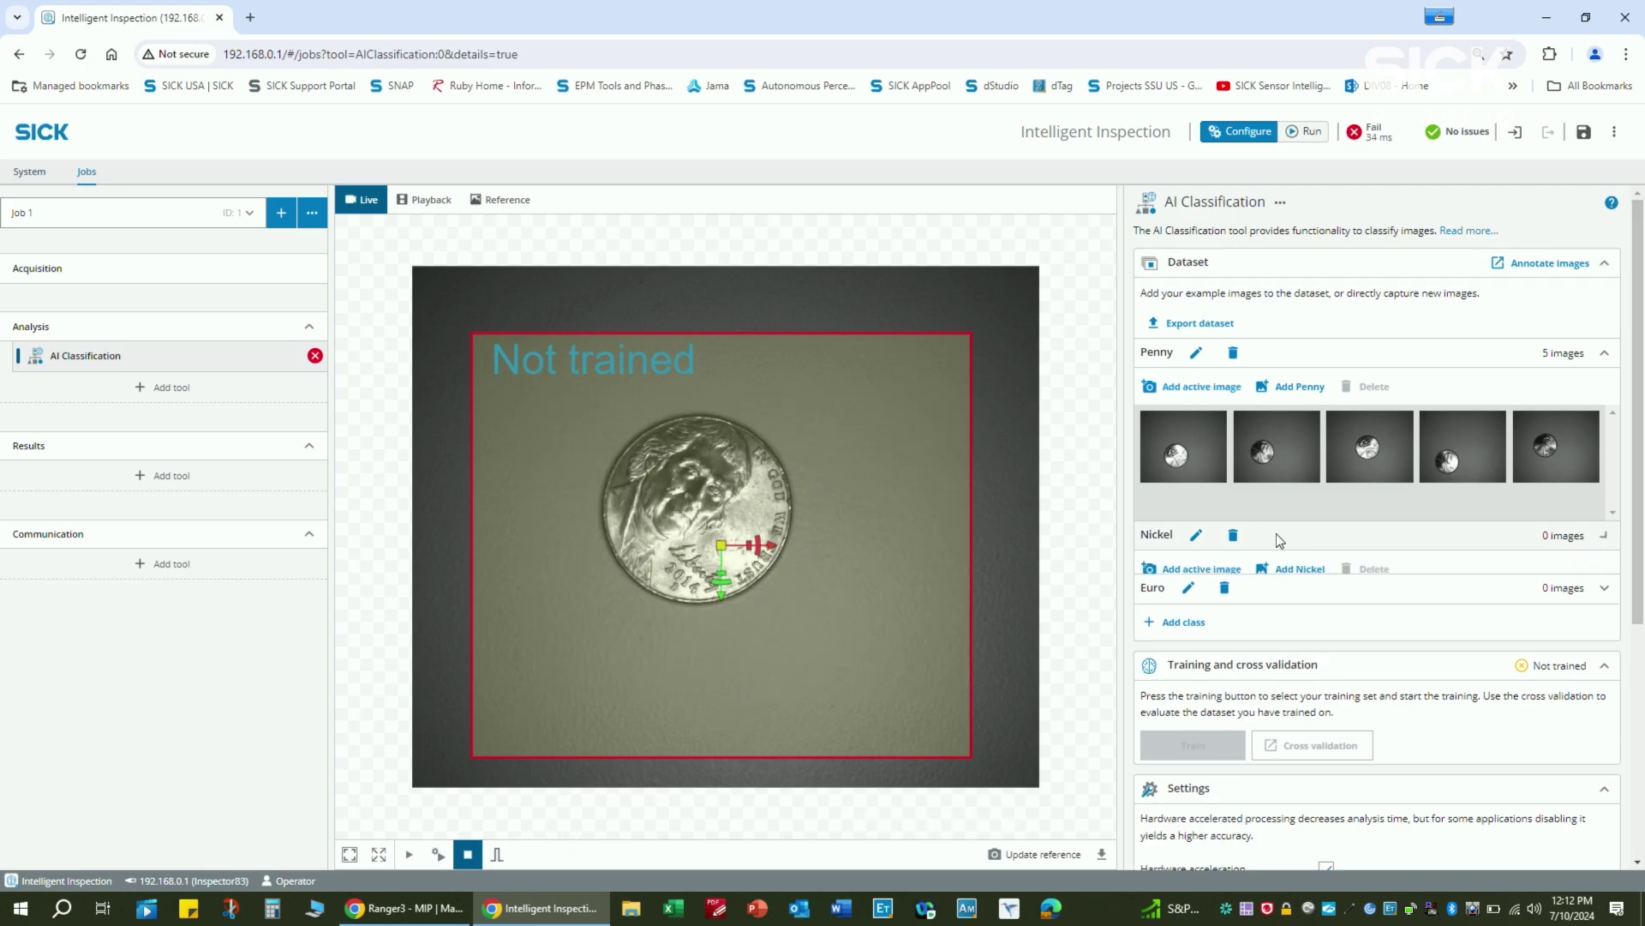
click(1190, 570)
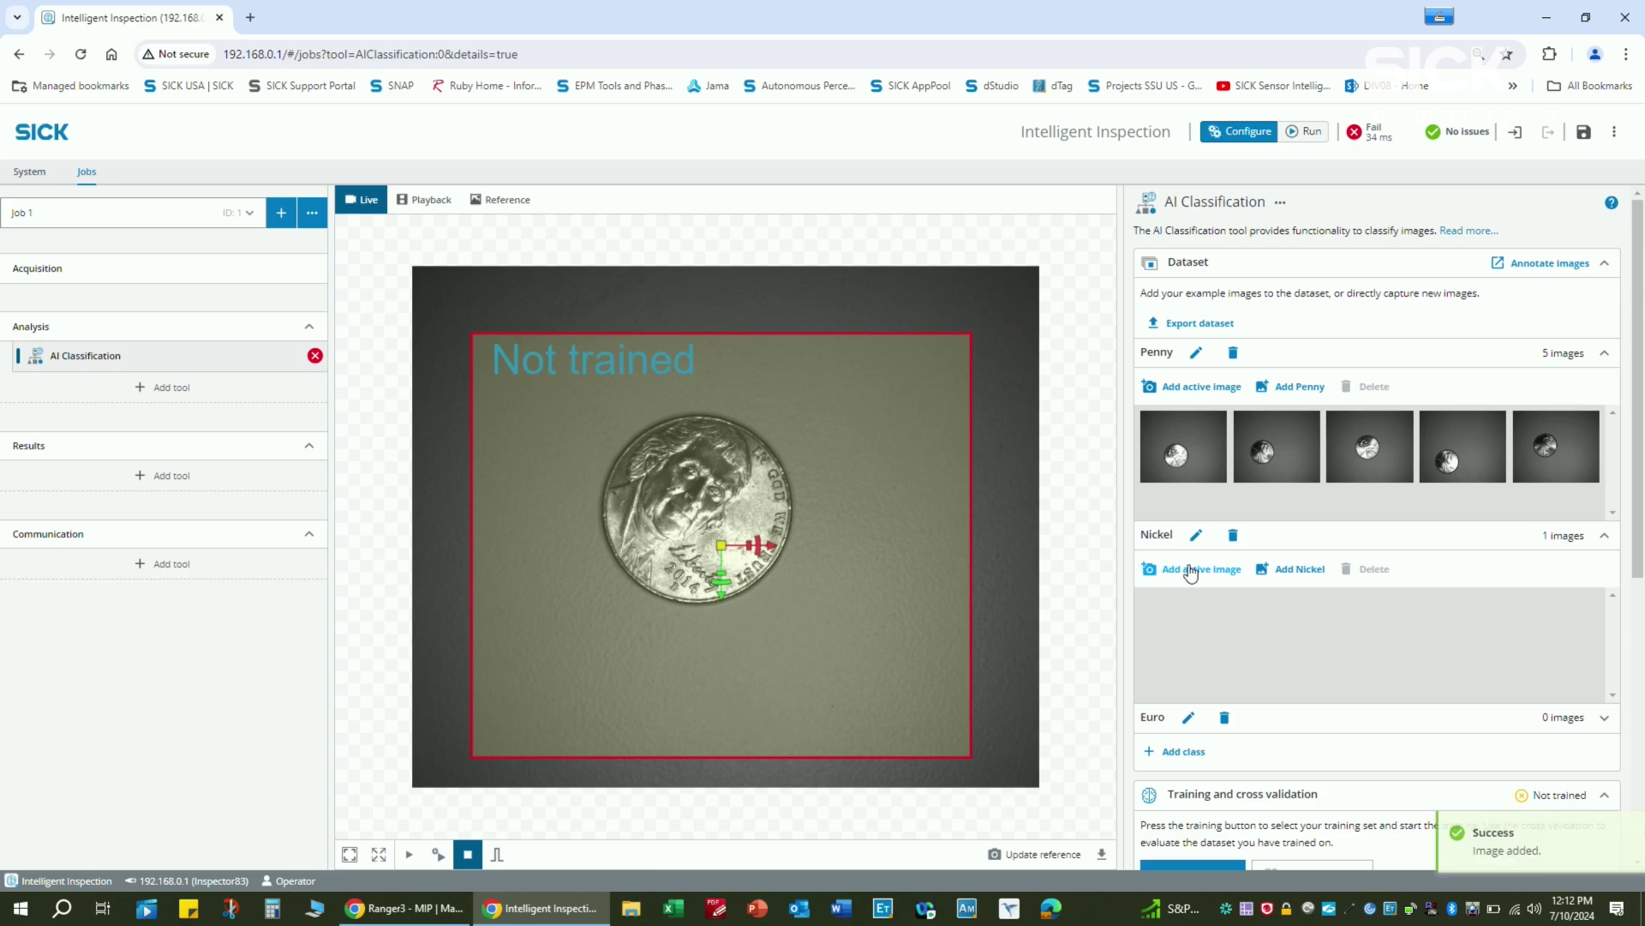
click(499, 854)
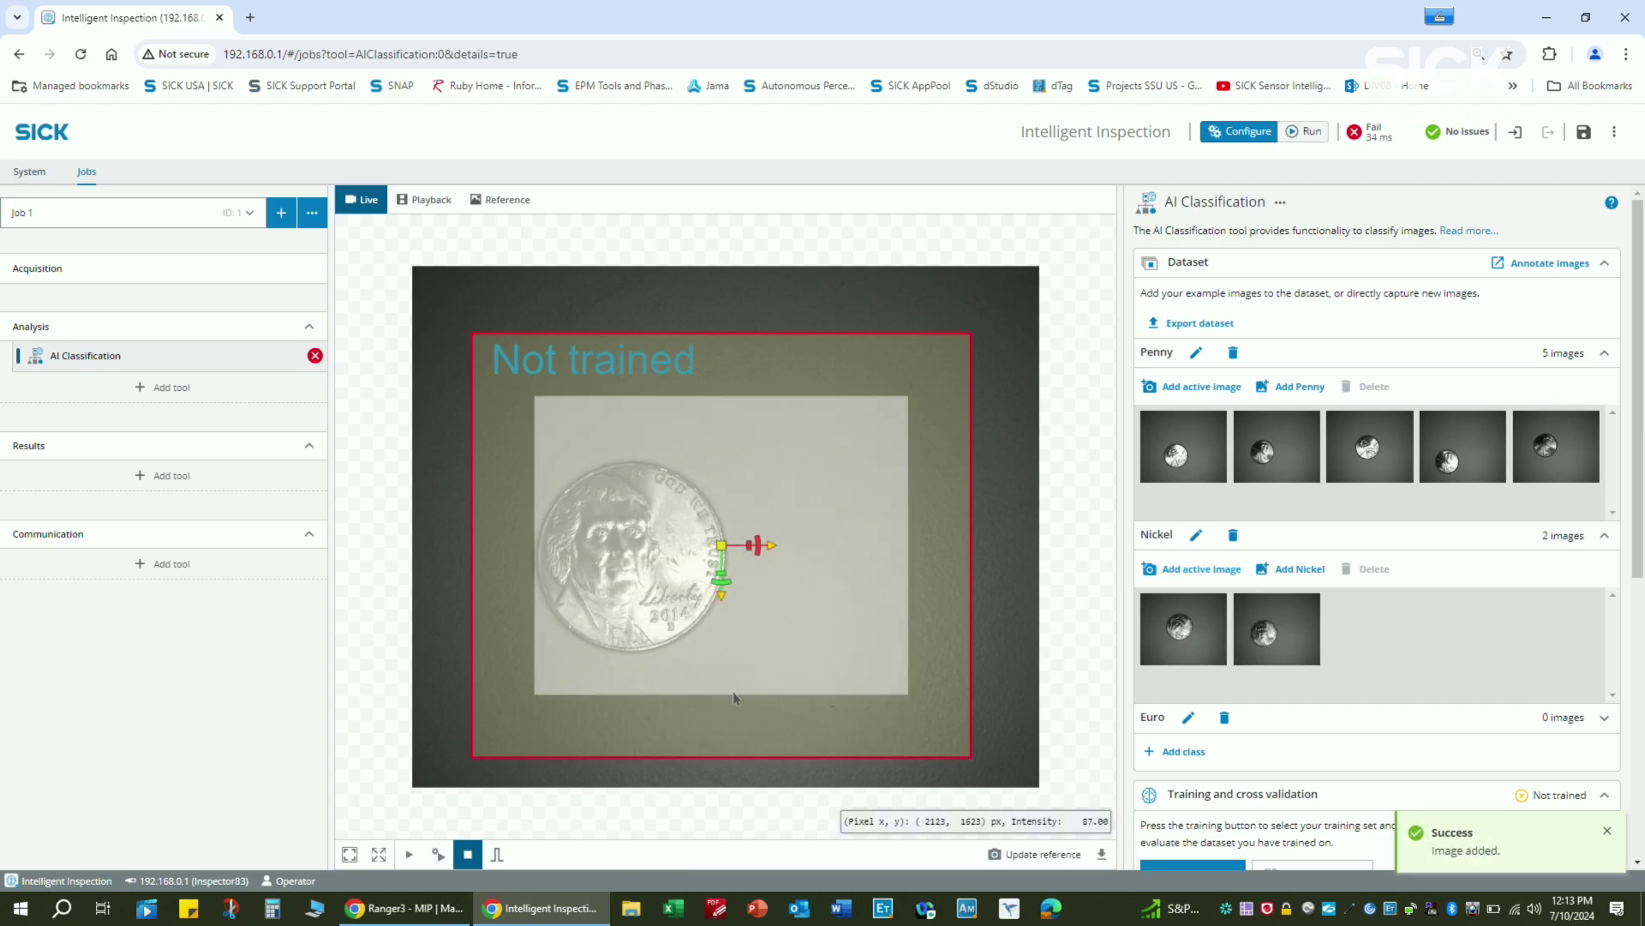
click(505, 861)
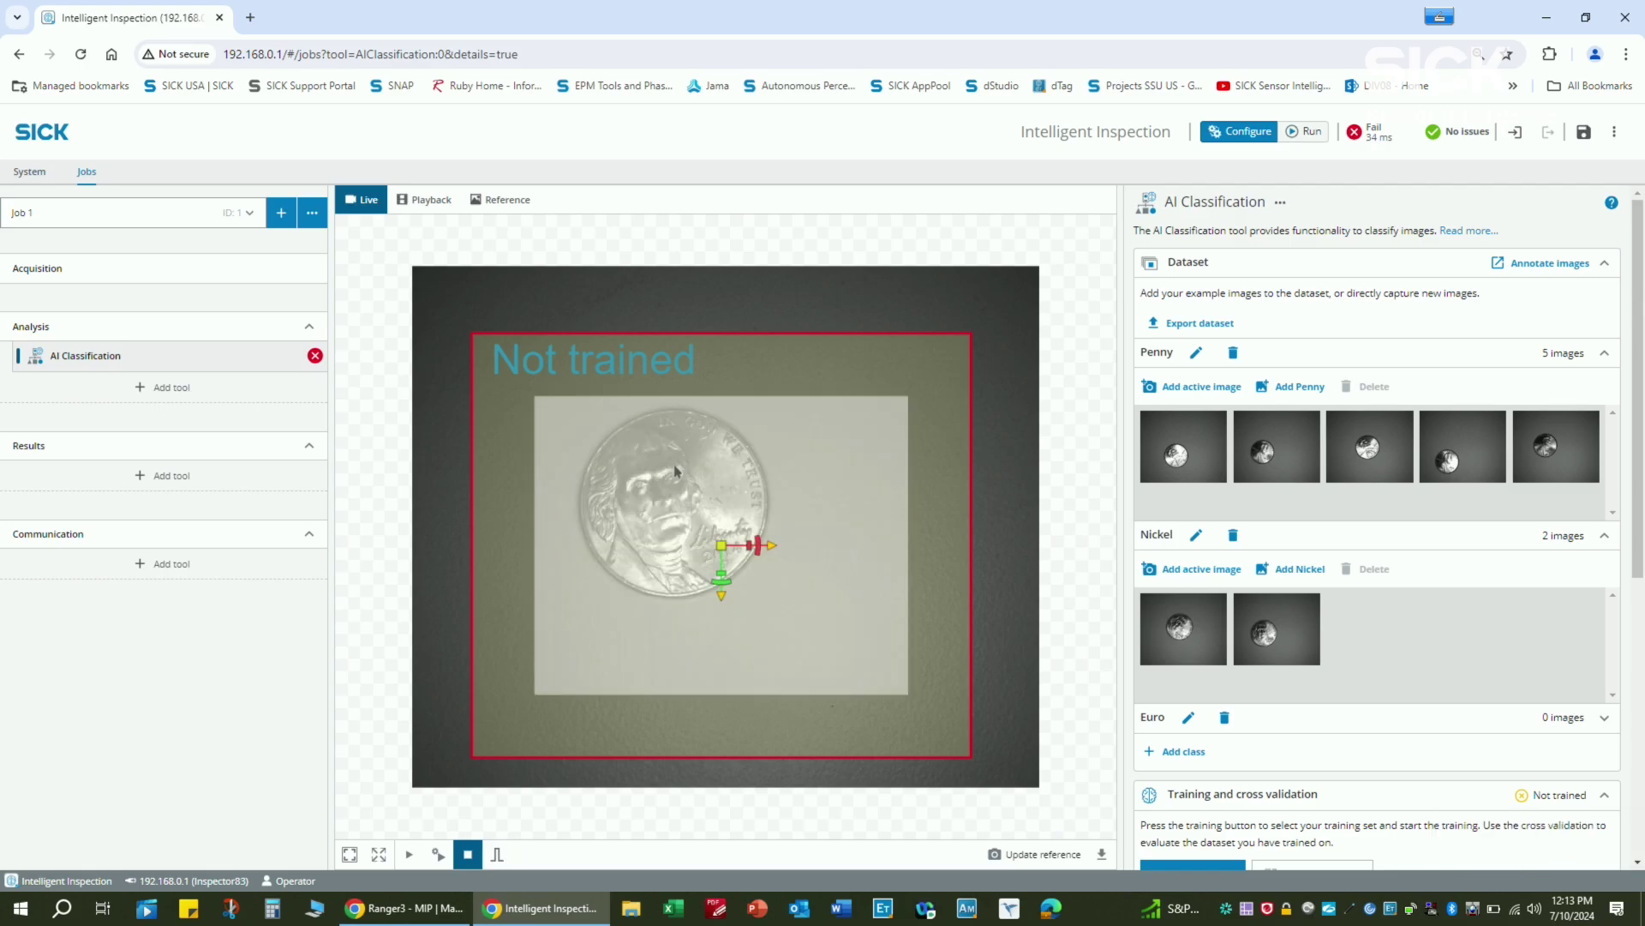
click(1210, 579)
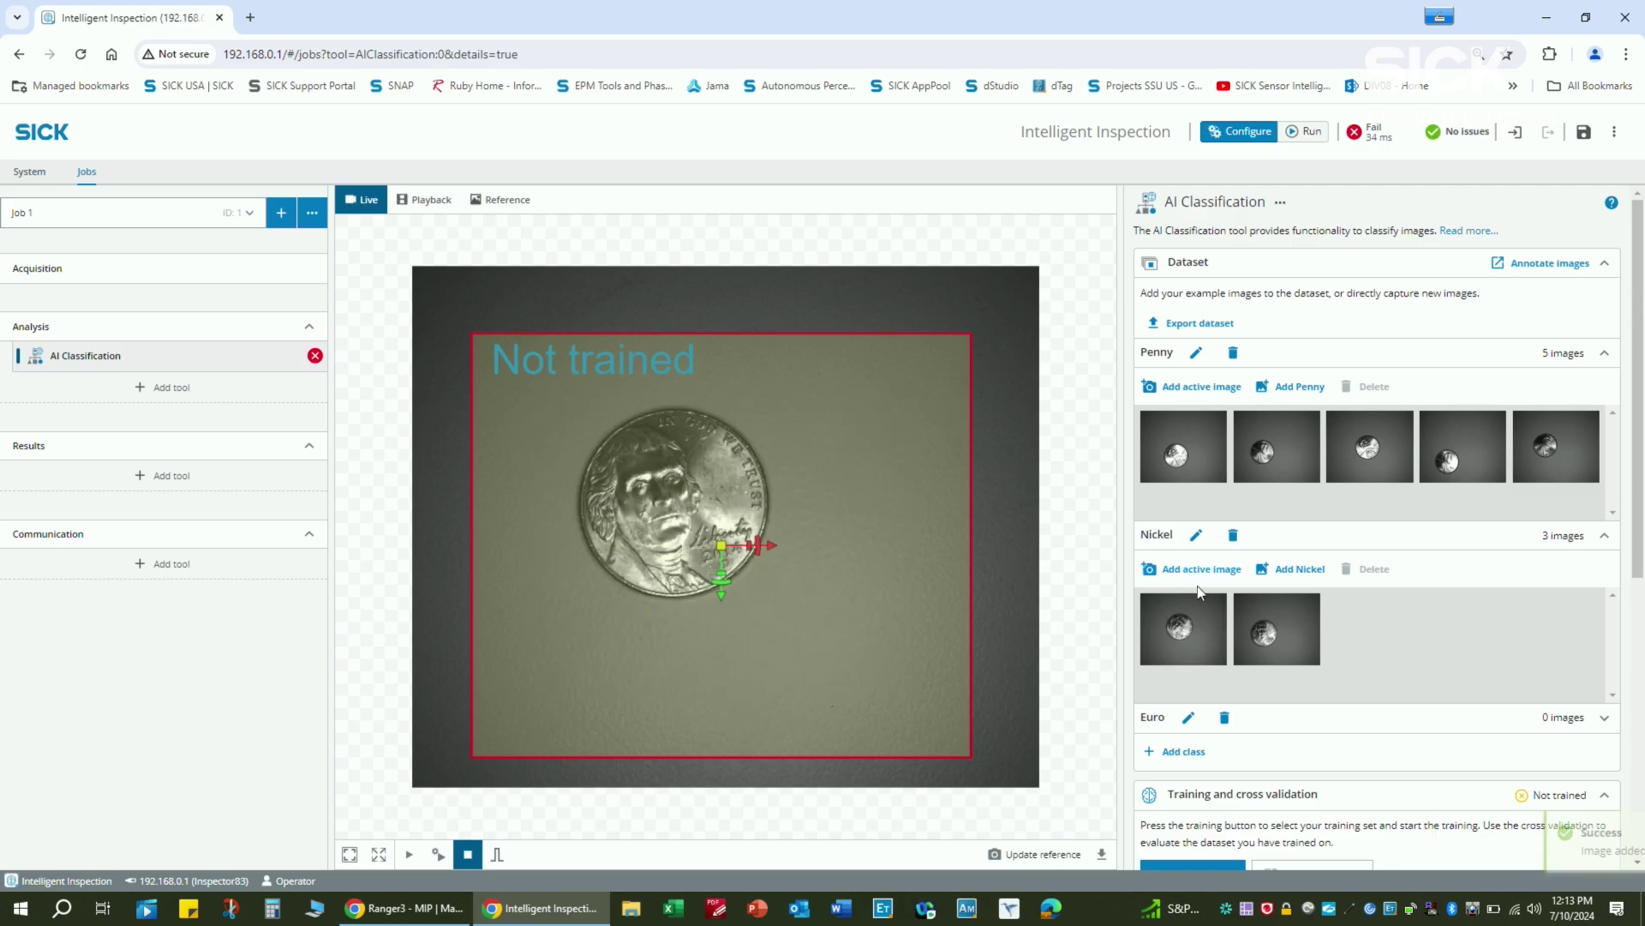
click(505, 859)
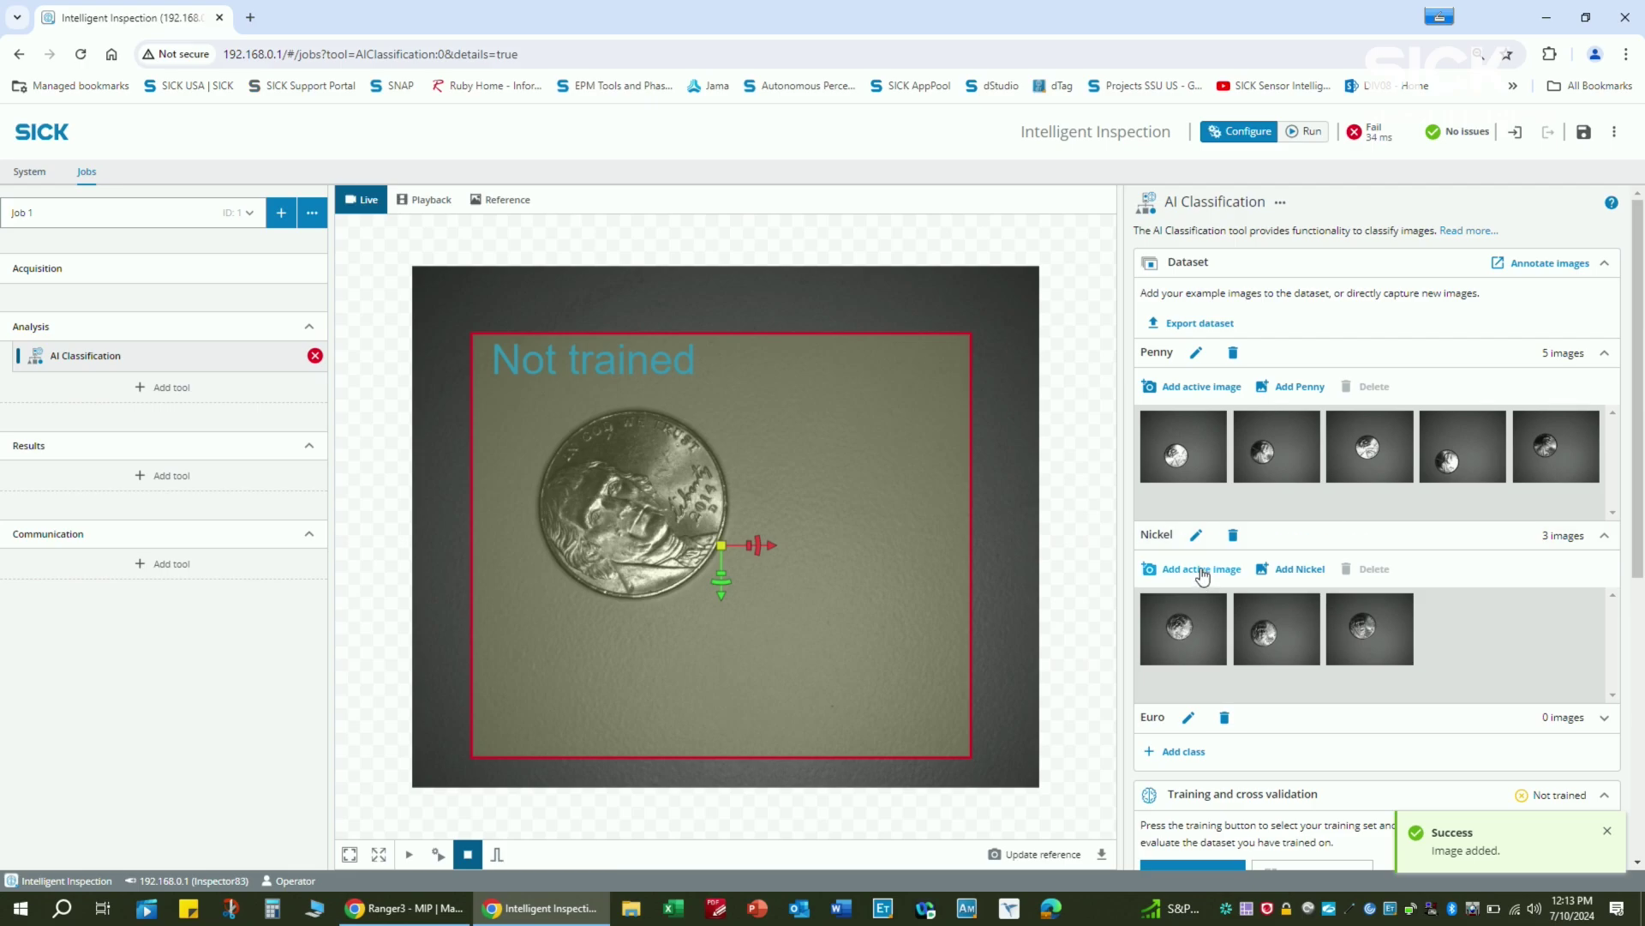
click(1203, 572)
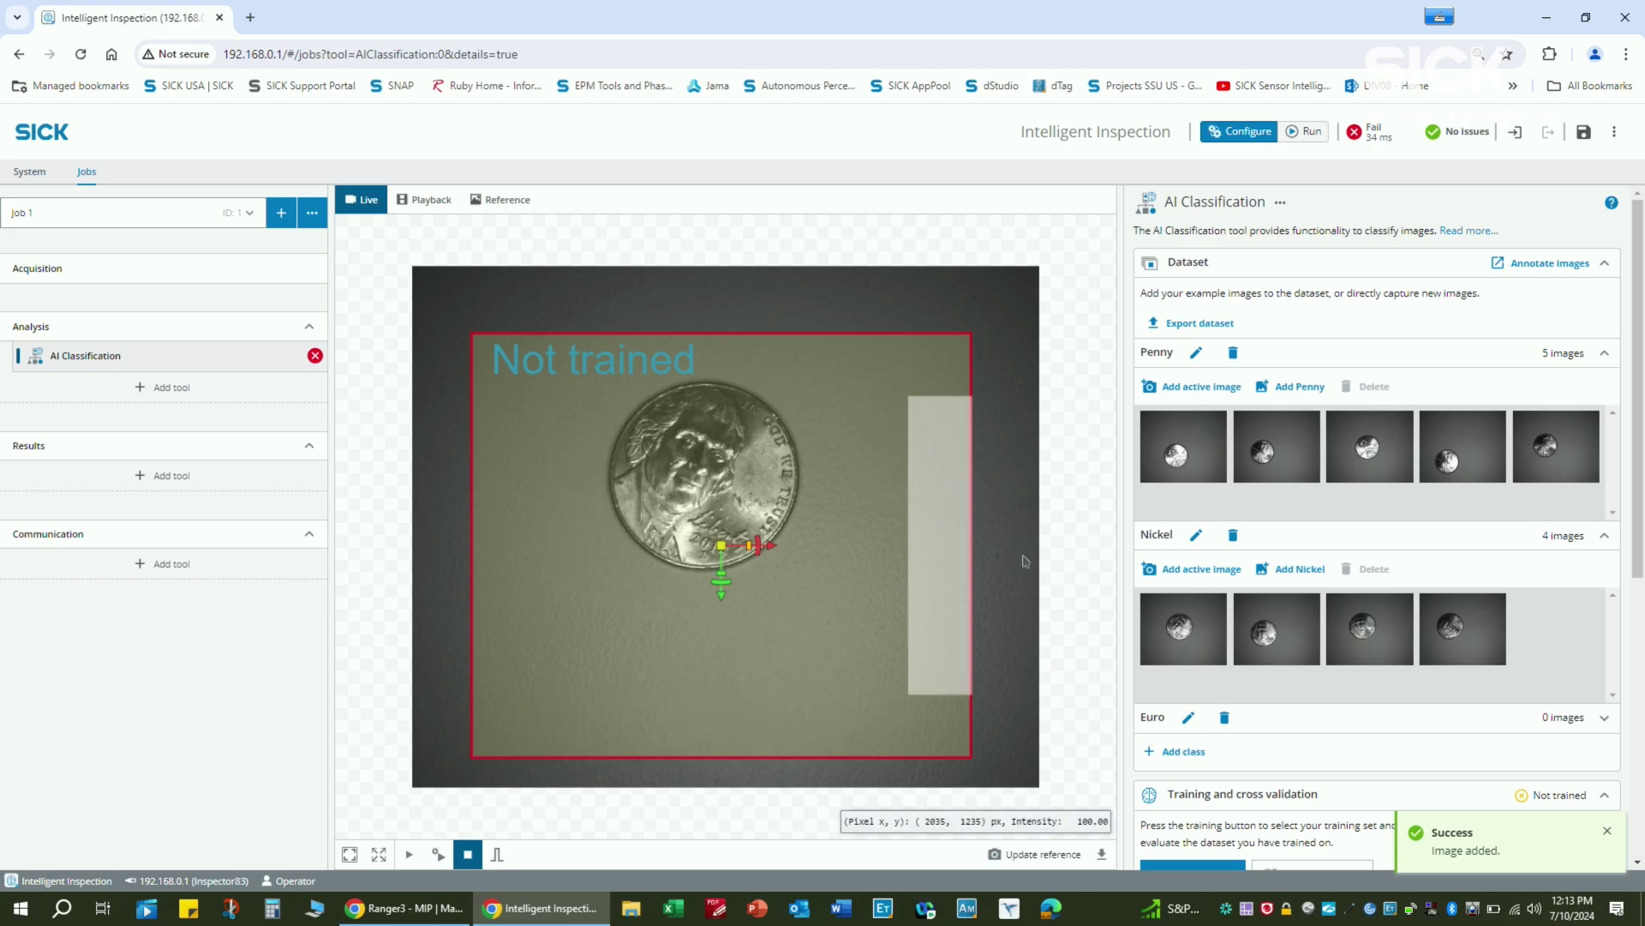
click(1204, 571)
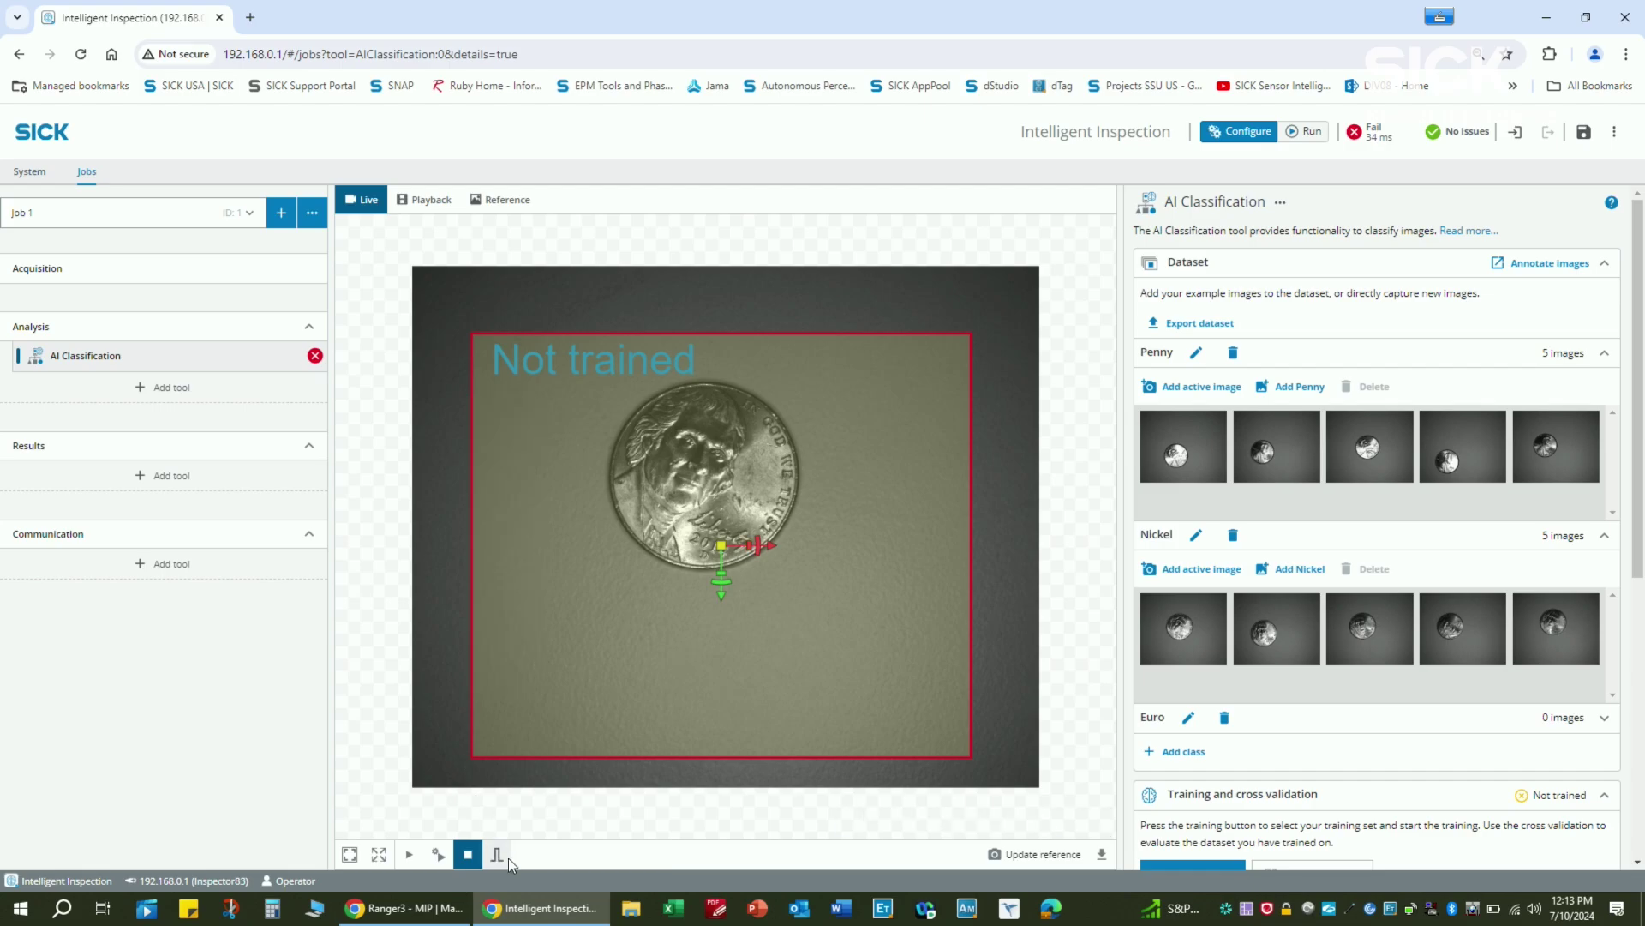
- Add five 2-euro coin images to the Euro class, recapturing frames as the coin moves
click(1273, 718)
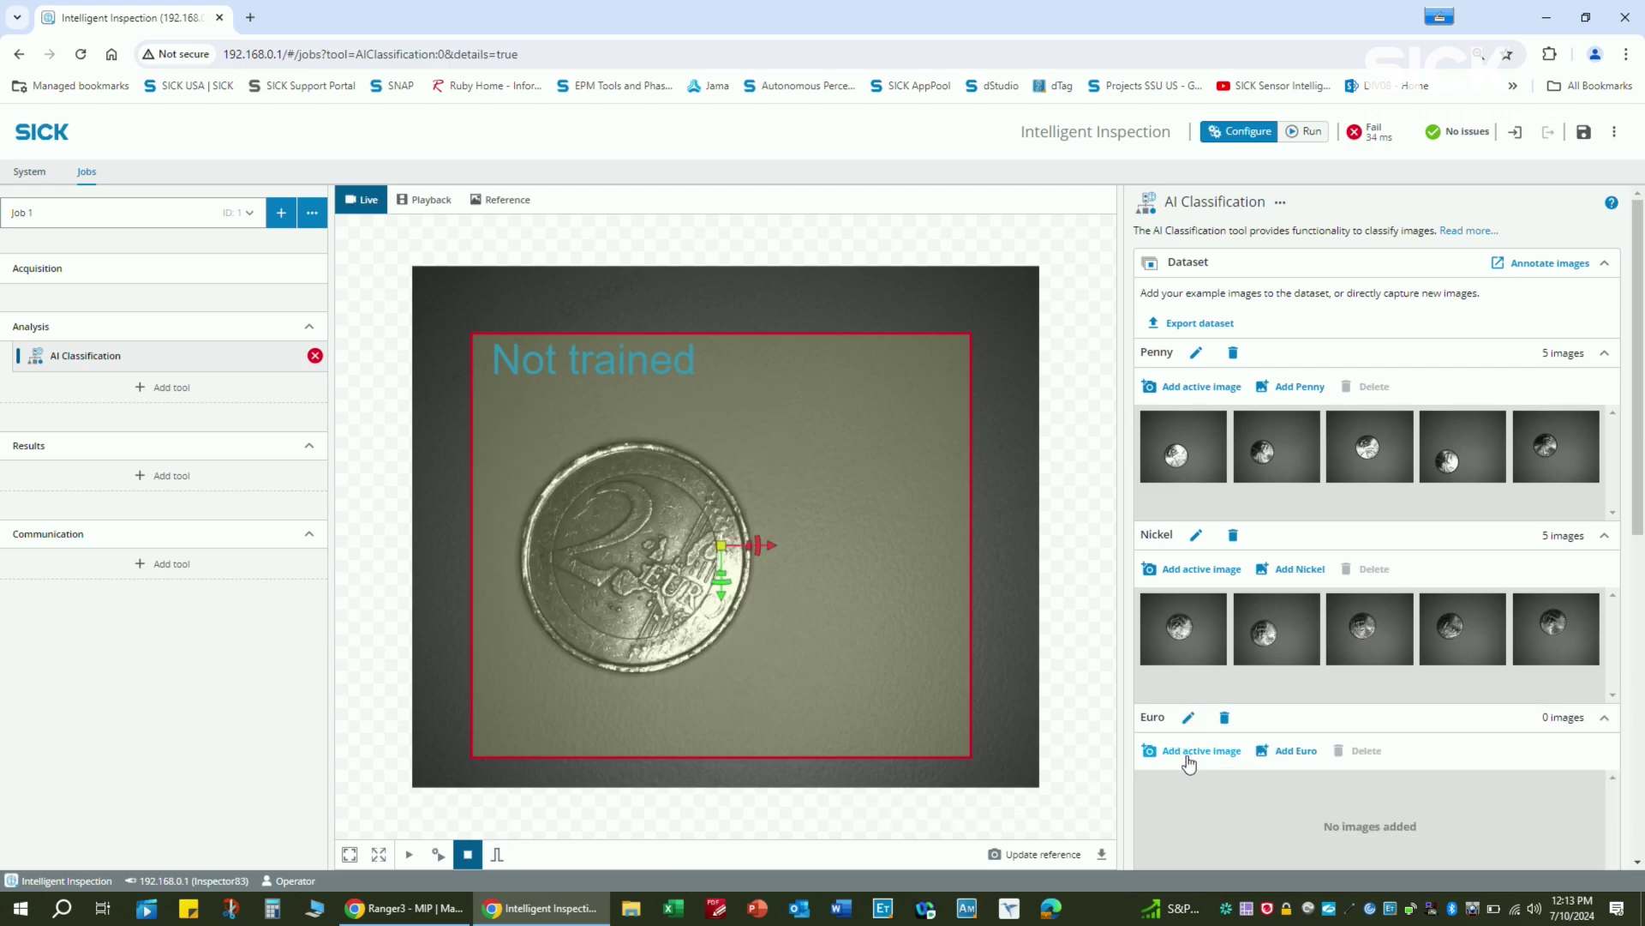
click(1188, 754)
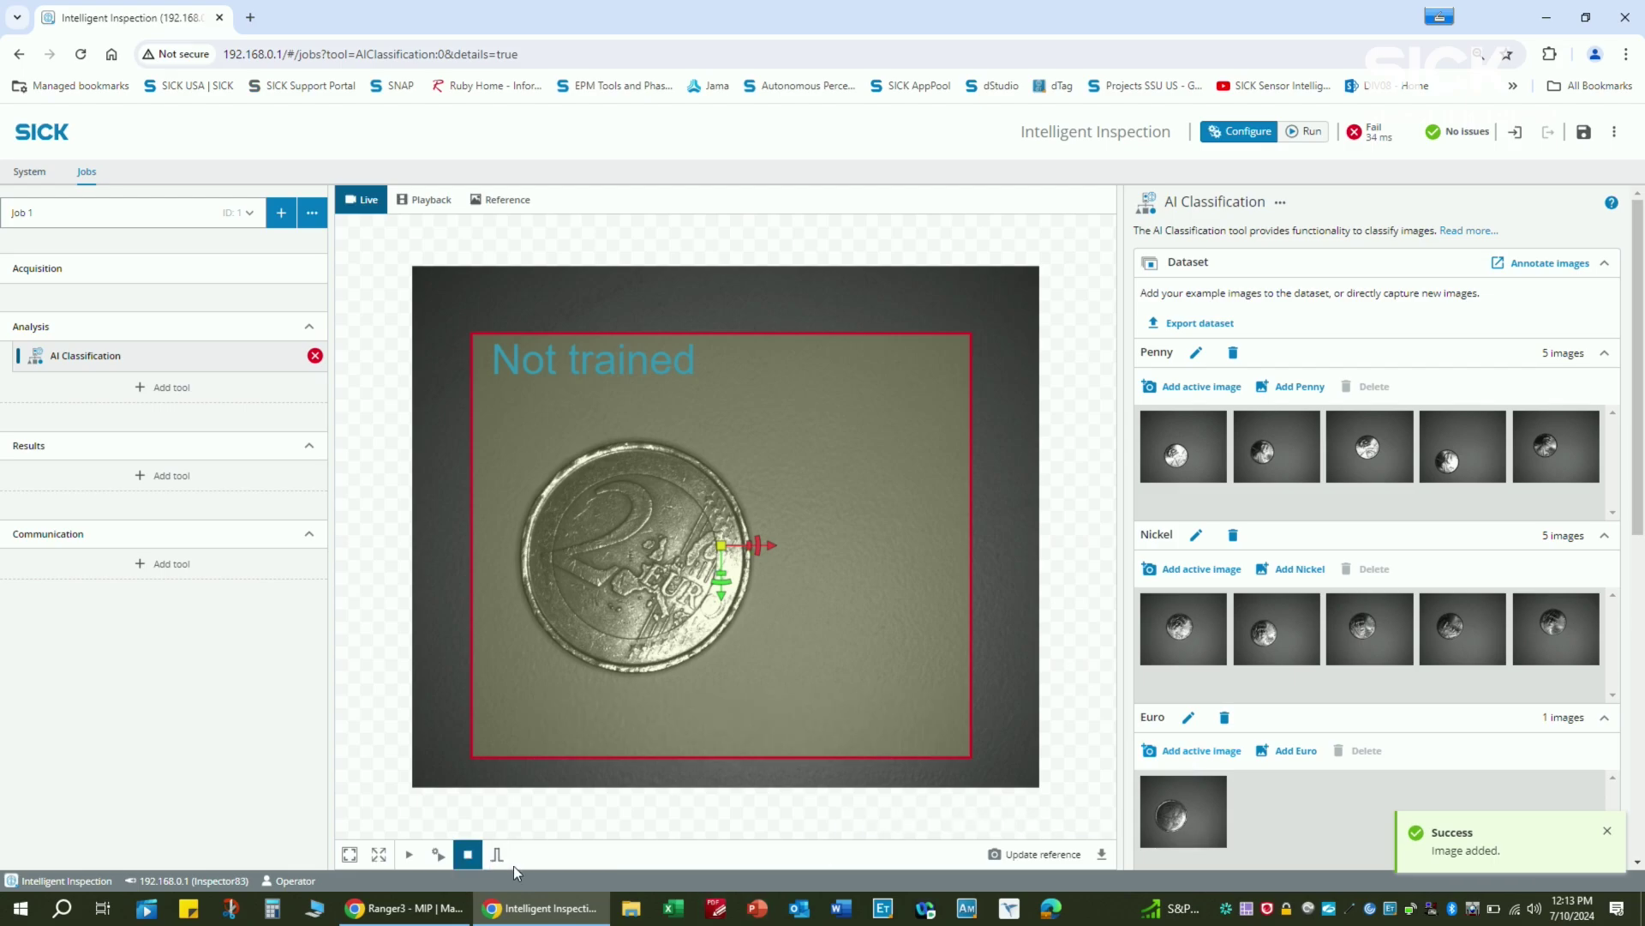
click(1191, 756)
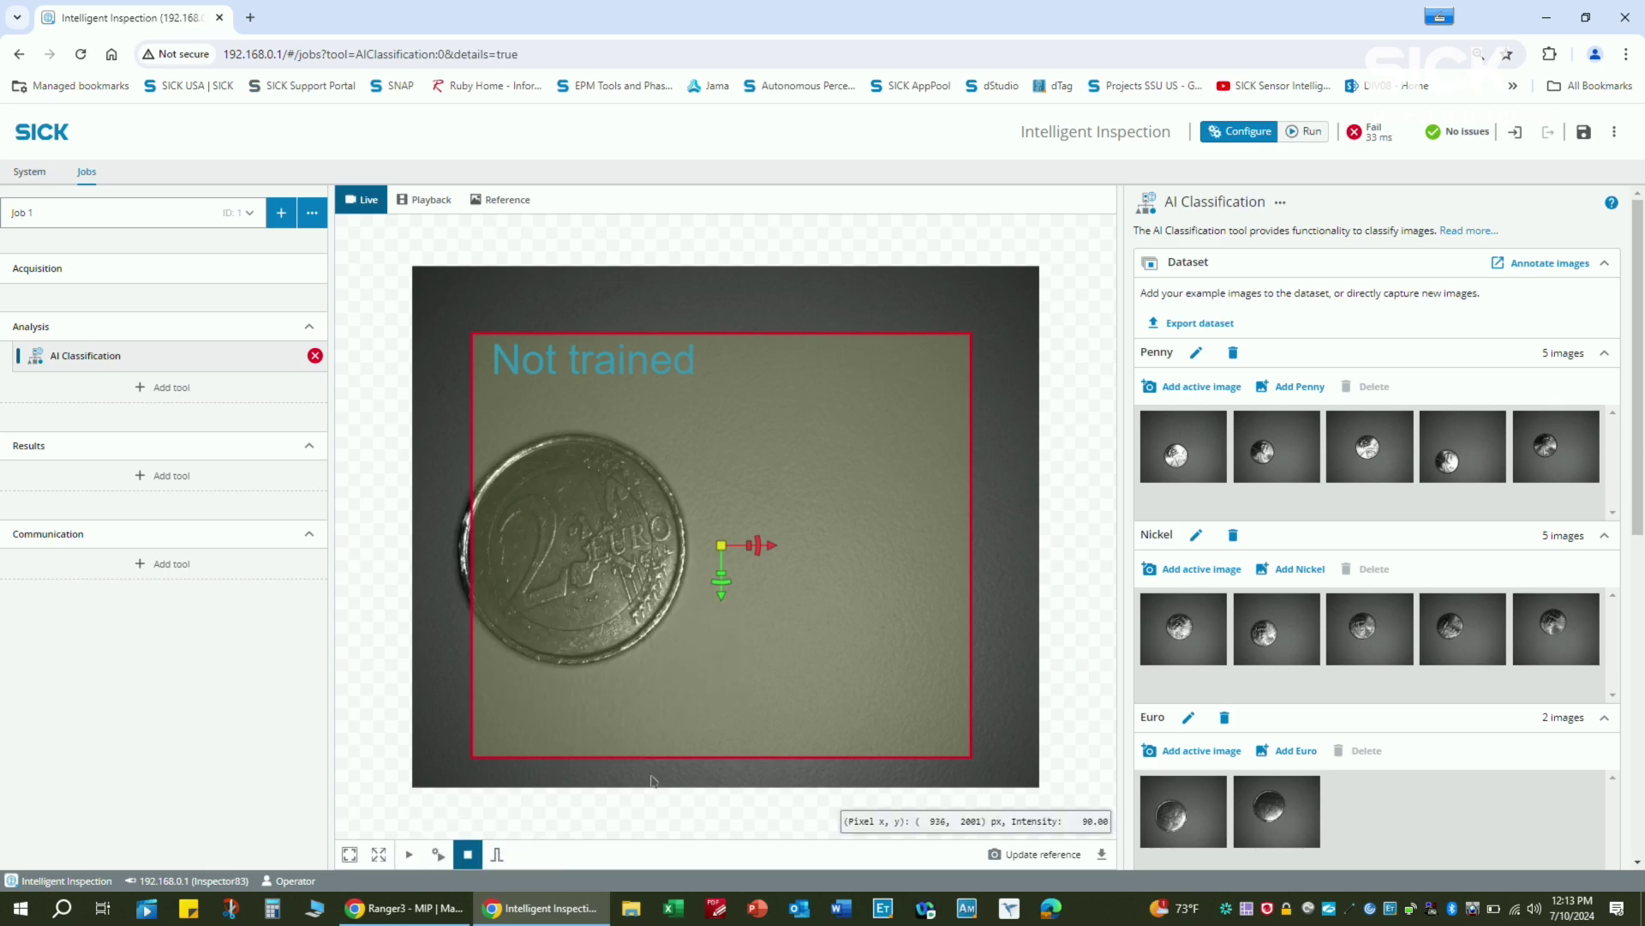
click(507, 852)
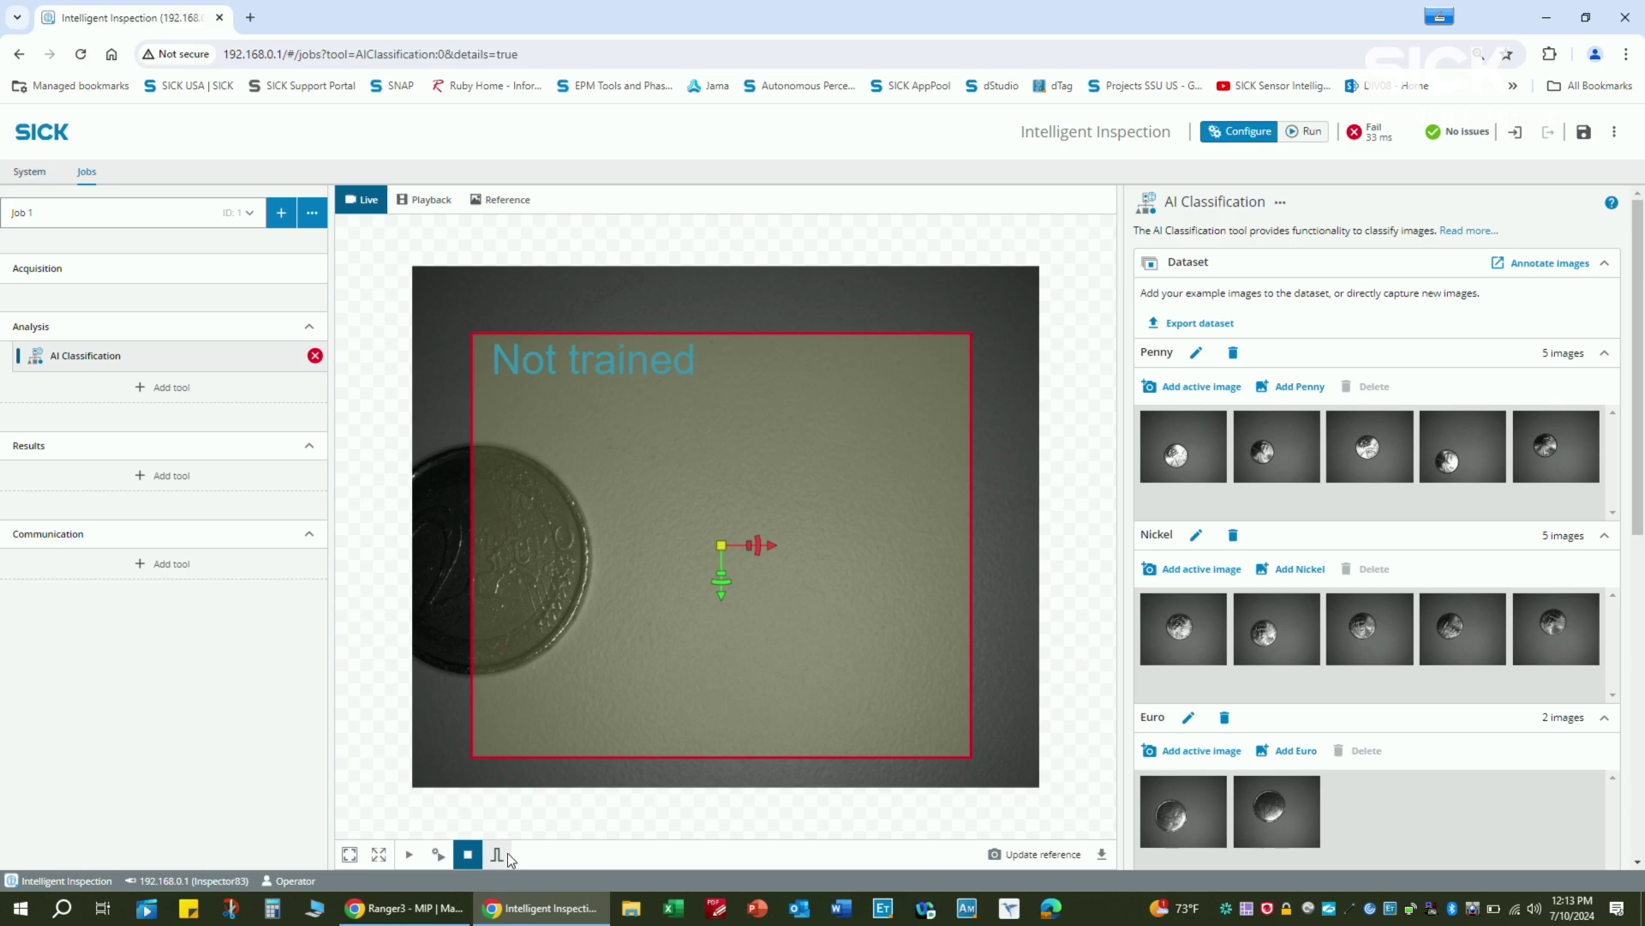
click(503, 857)
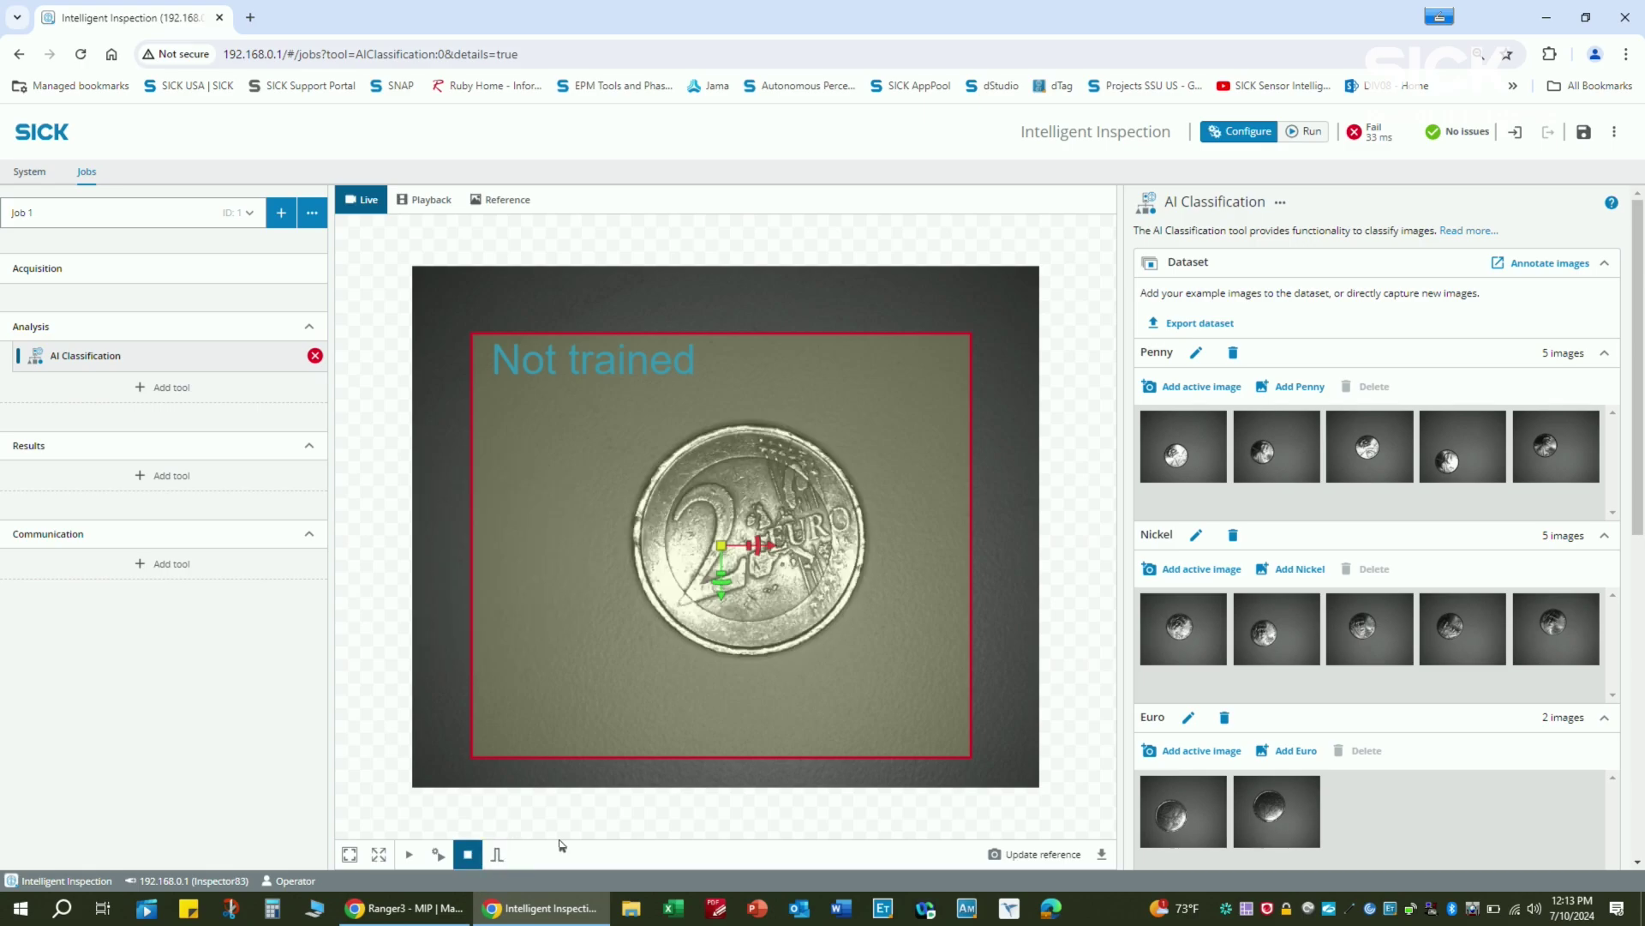
click(1196, 752)
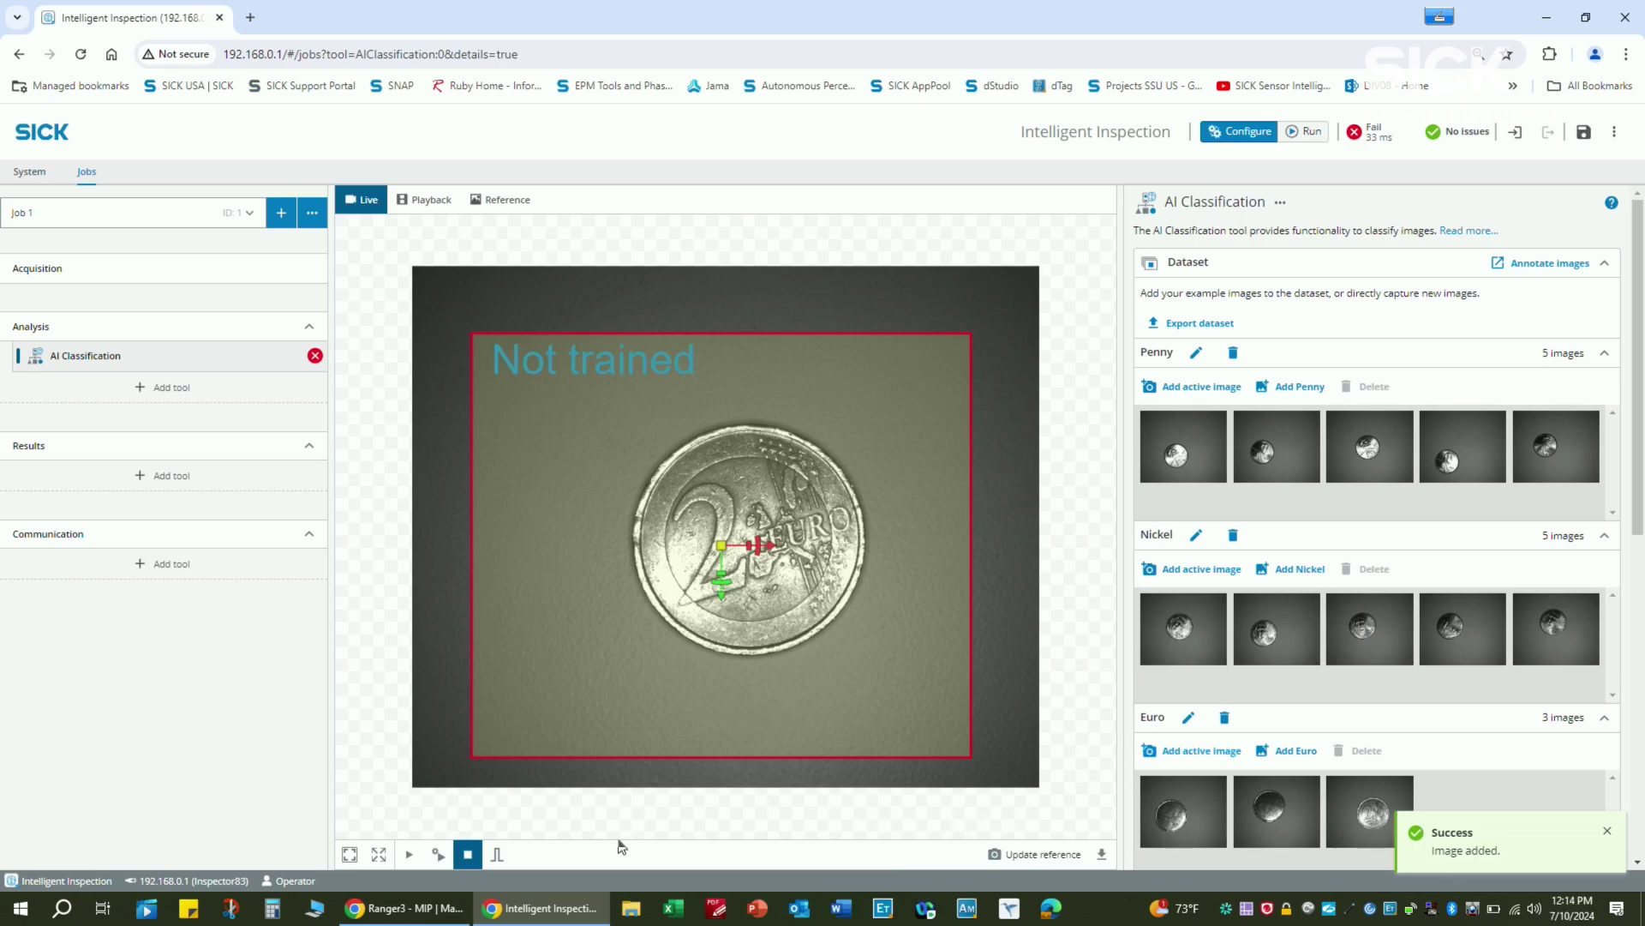
click(499, 855)
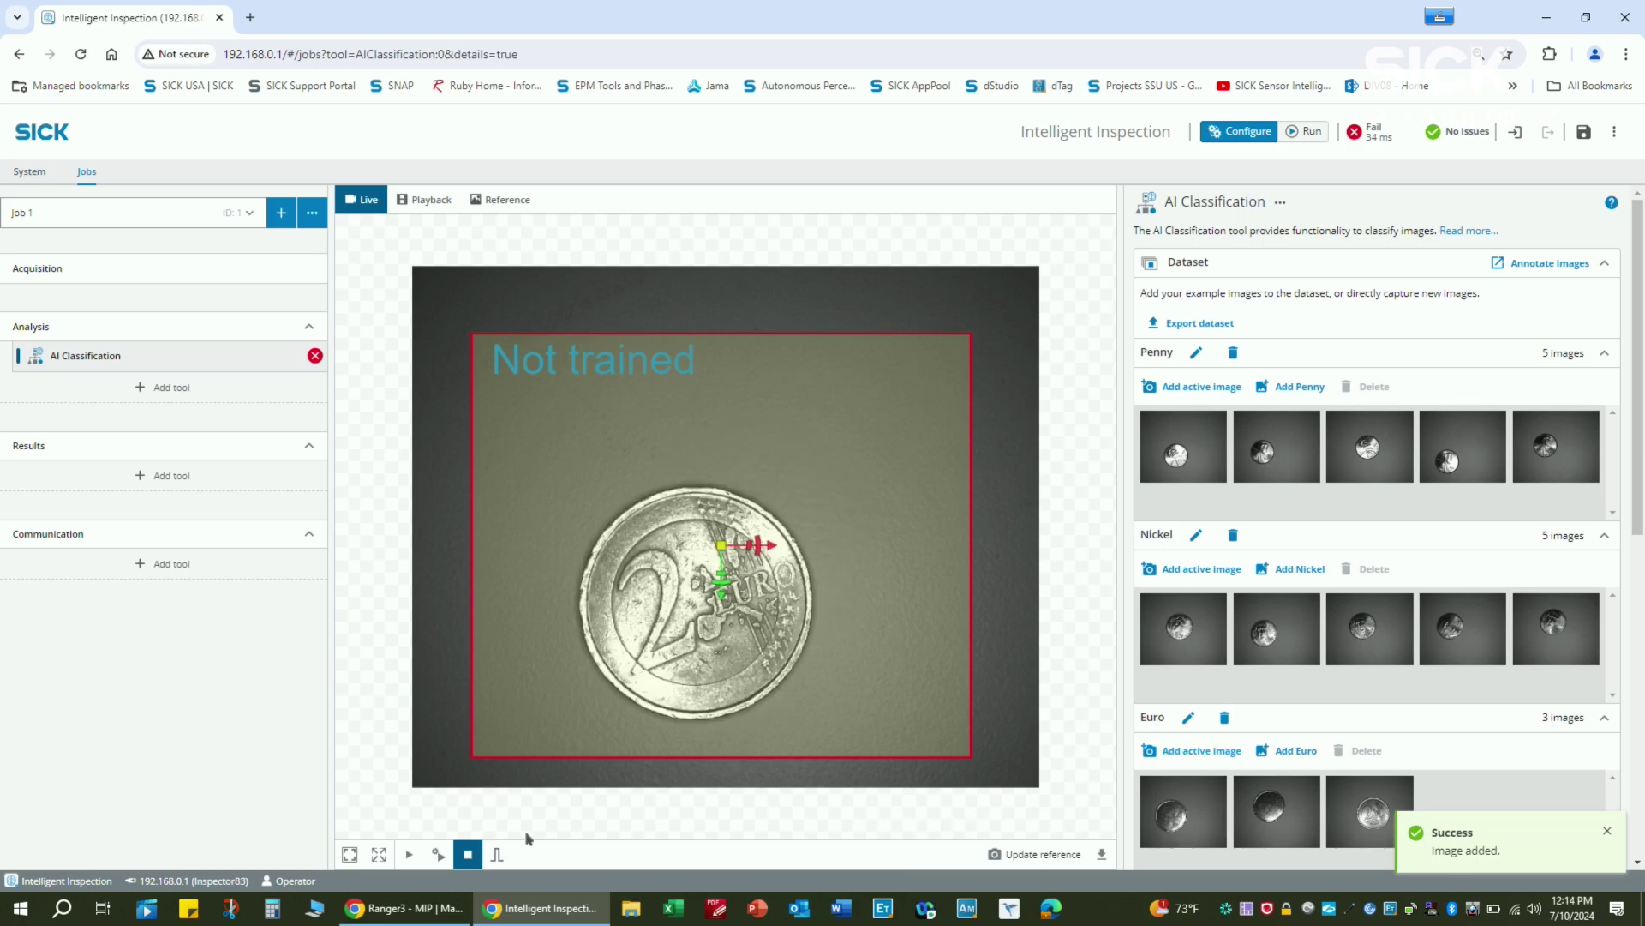
click(1201, 754)
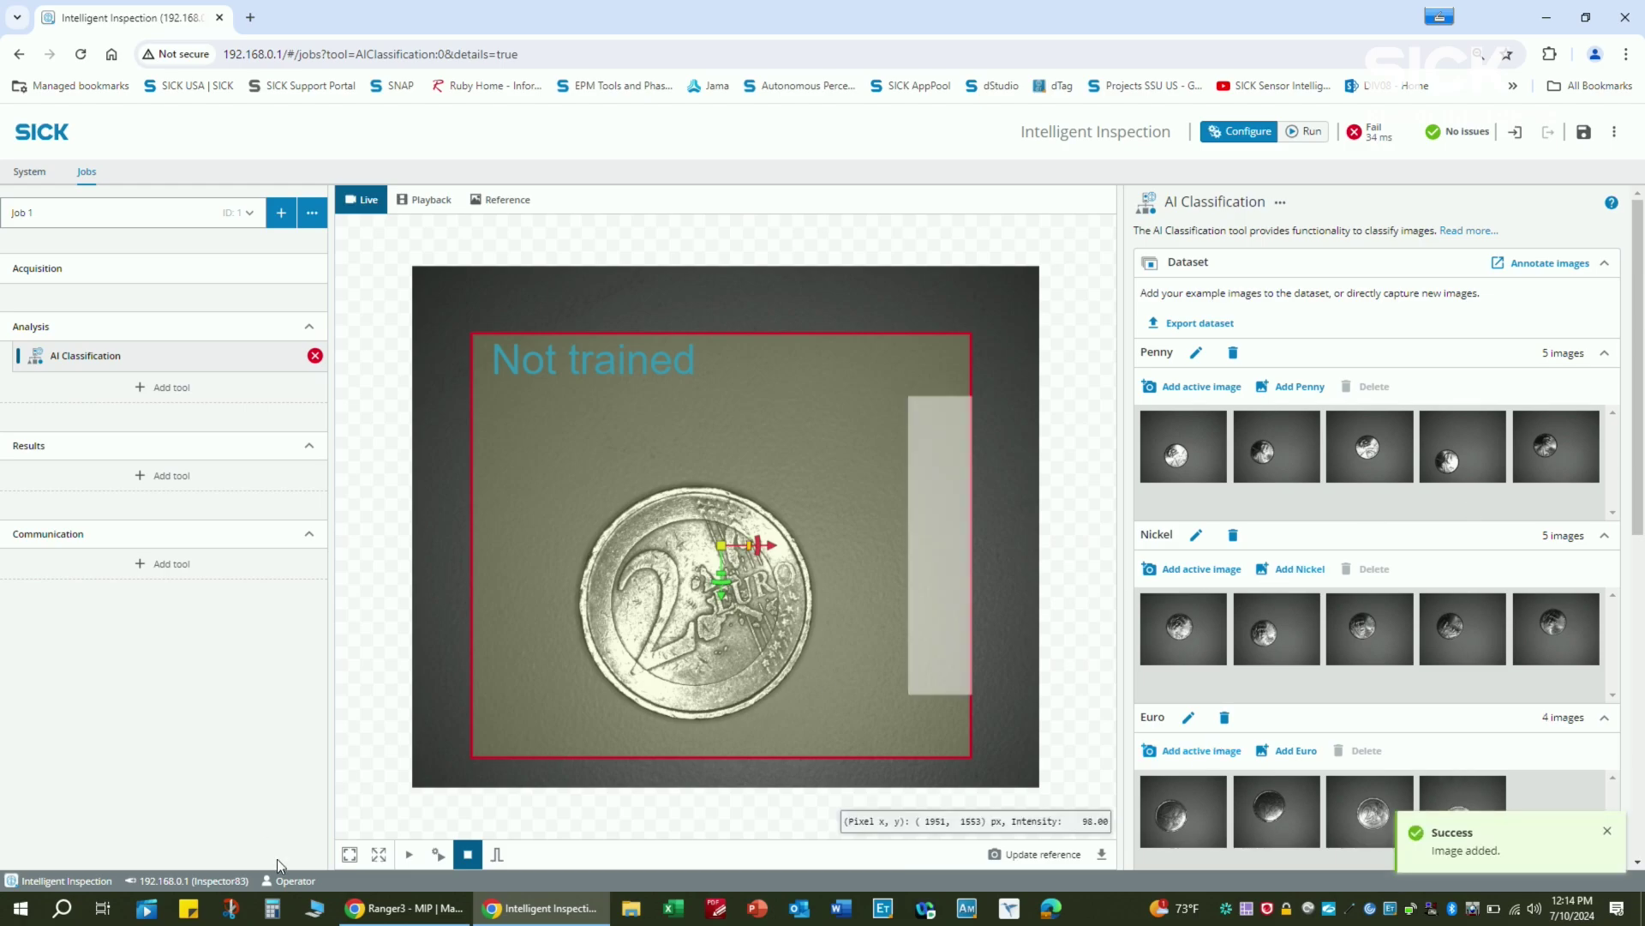
click(498, 856)
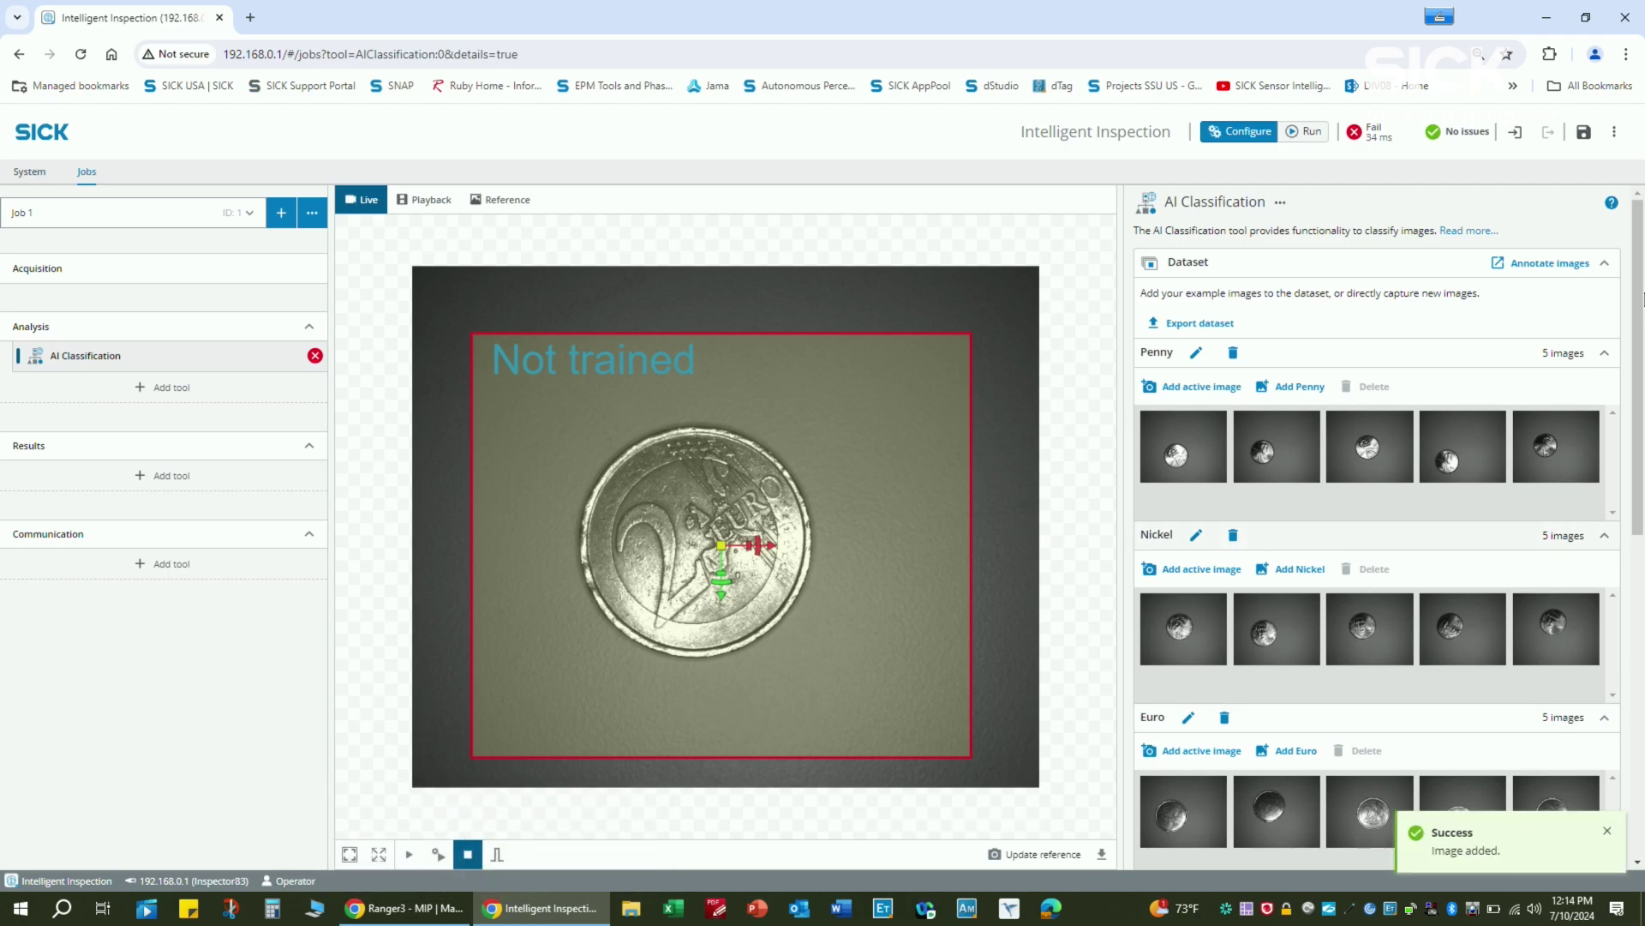
scroll(1304, 665, down, 4)
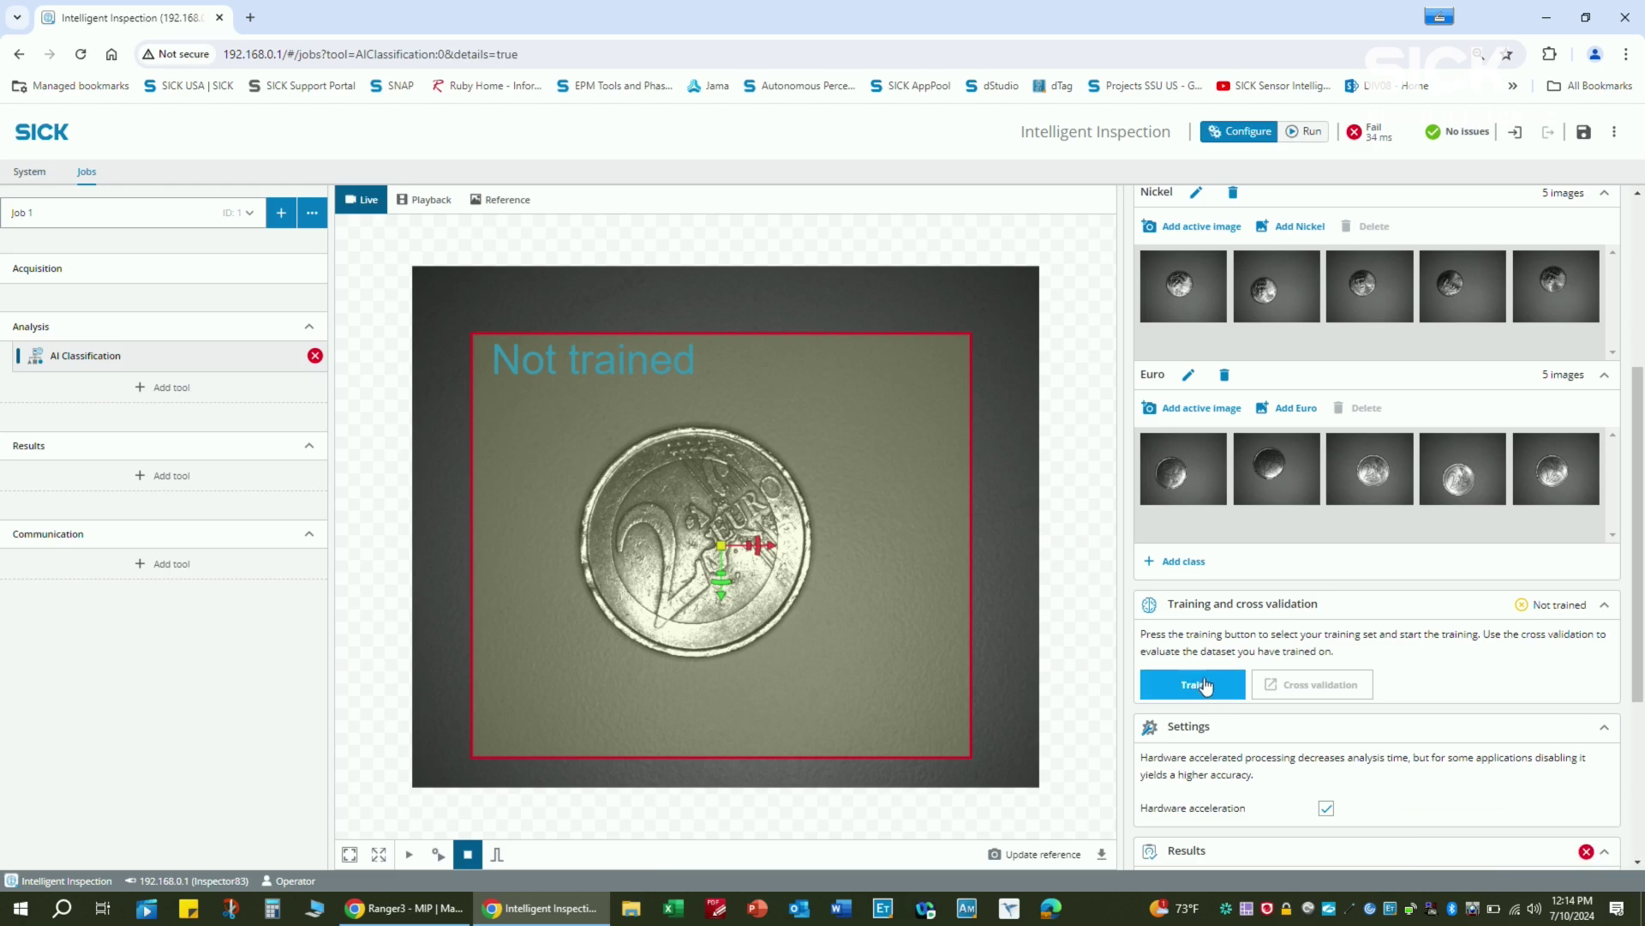
- Train the classifier on the Penny, Nickel and Euro dataset
click(1205, 686)
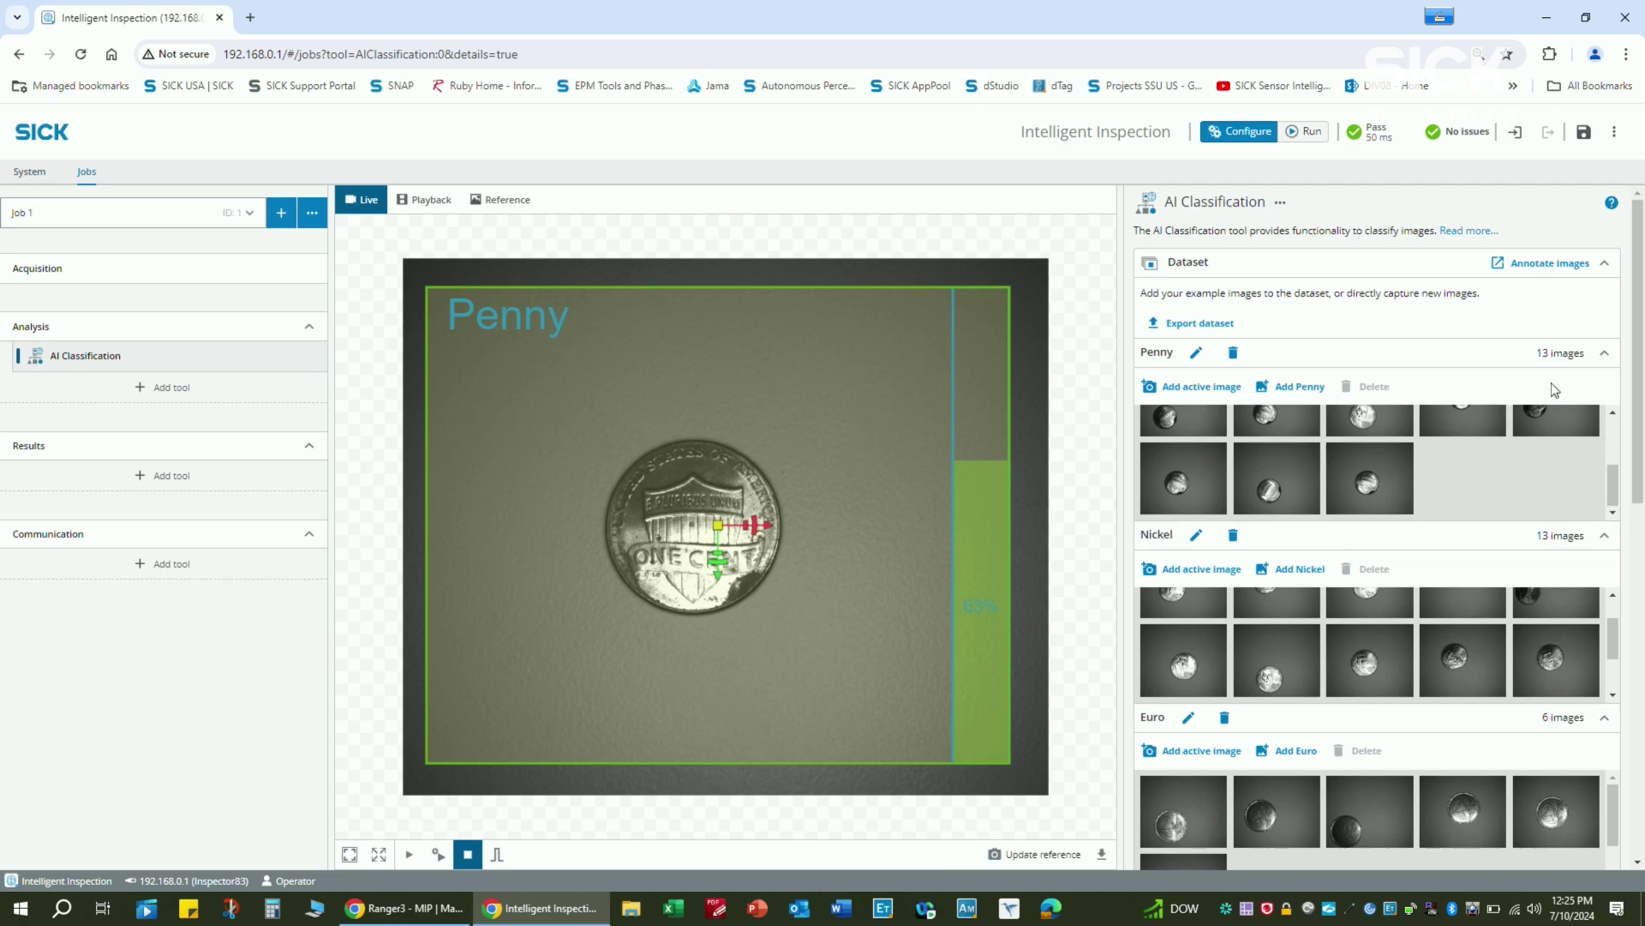
- Capture new live frames of the 2-euro coin and other coins to test the classifier
scroll(1555, 626, down, 2)
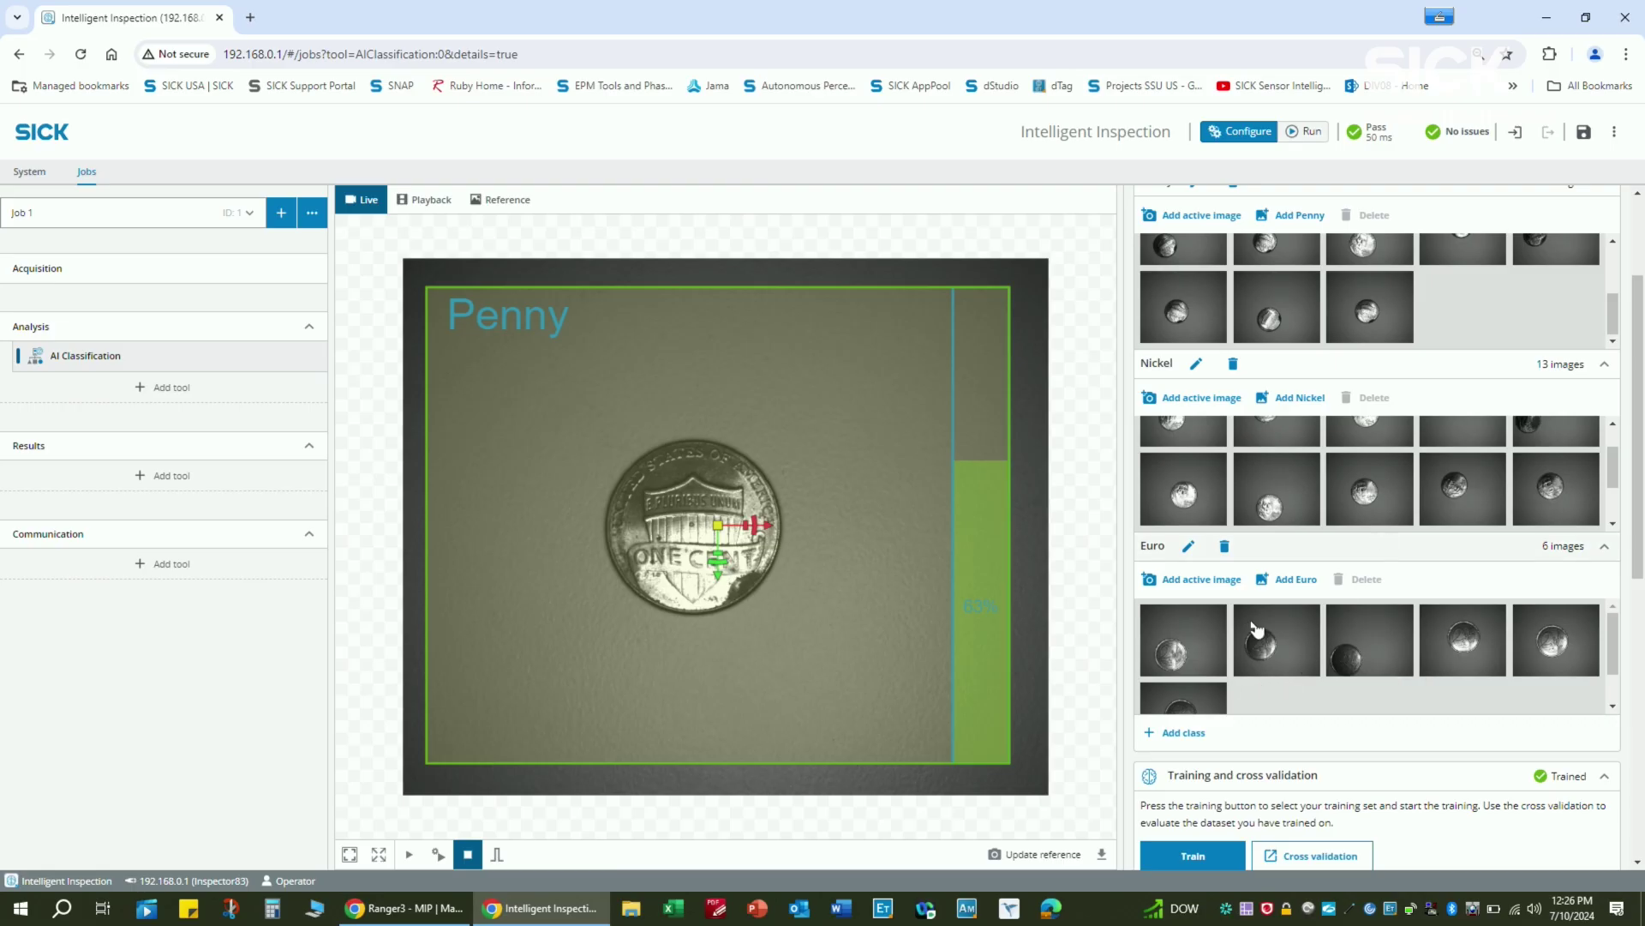
click(499, 855)
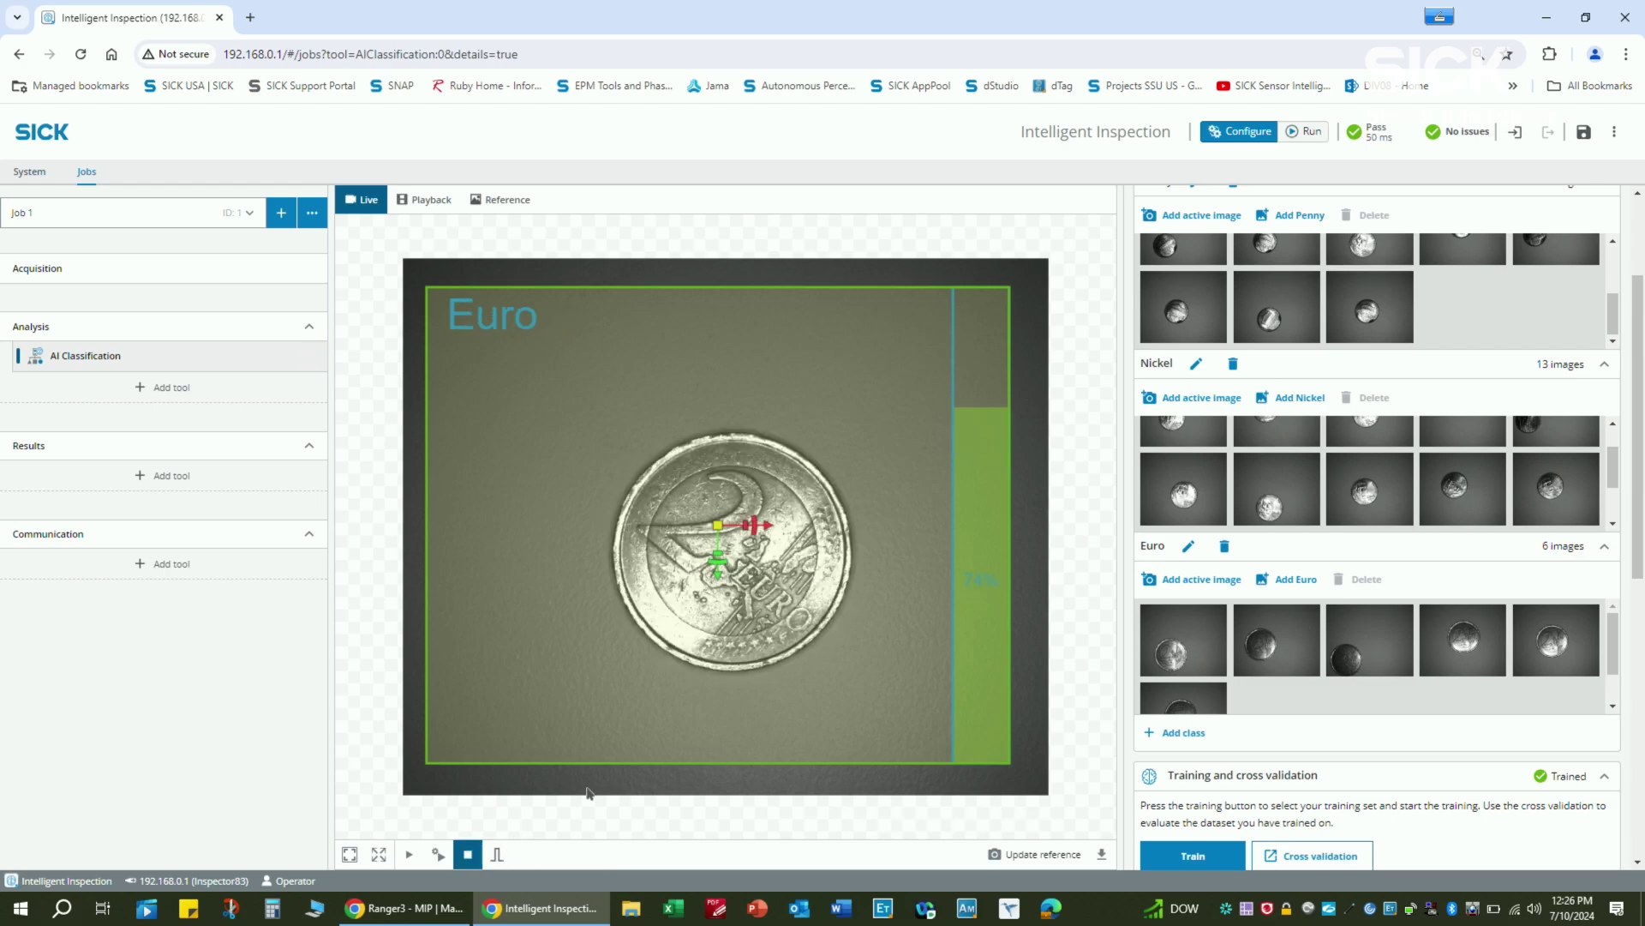
click(496, 857)
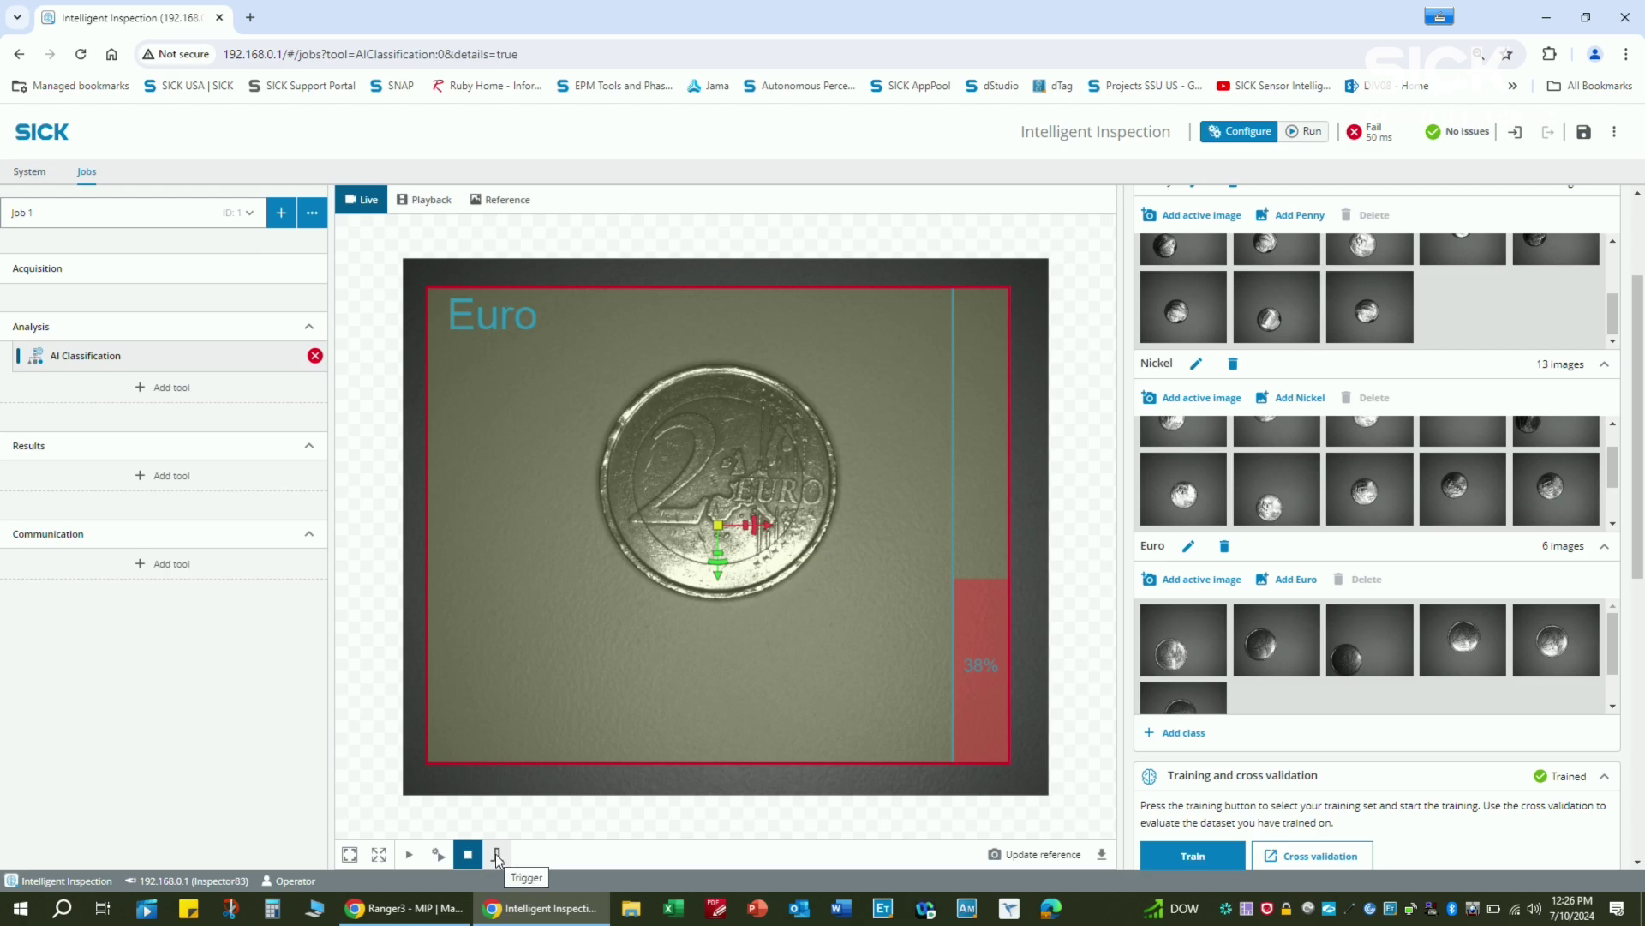
click(497, 856)
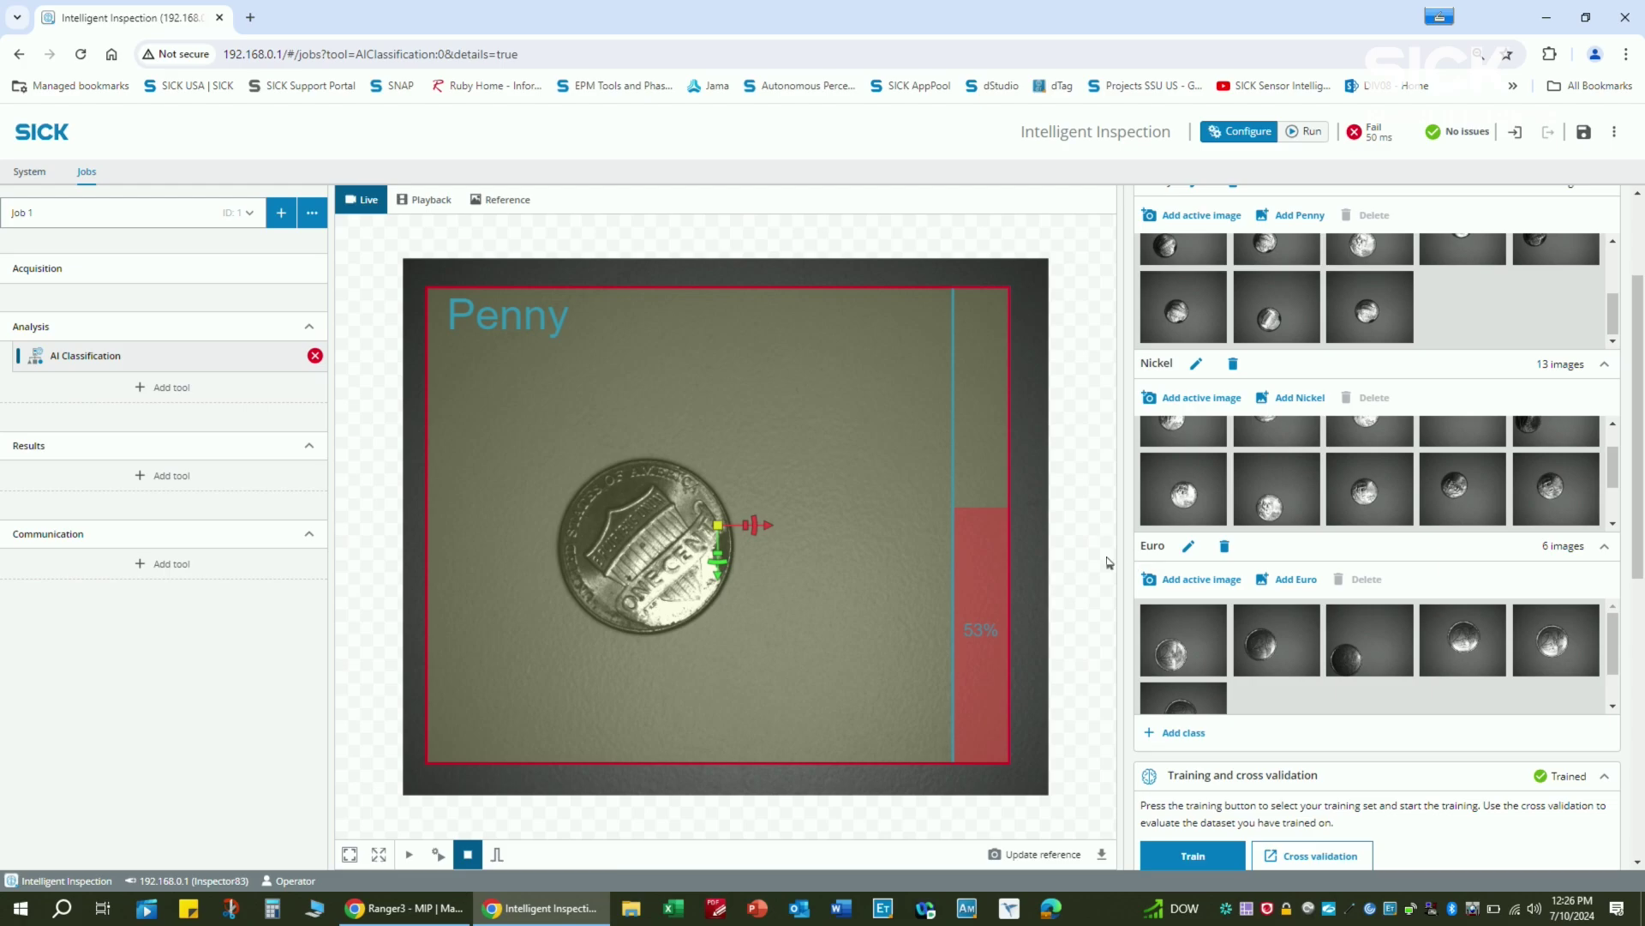
click(717, 525)
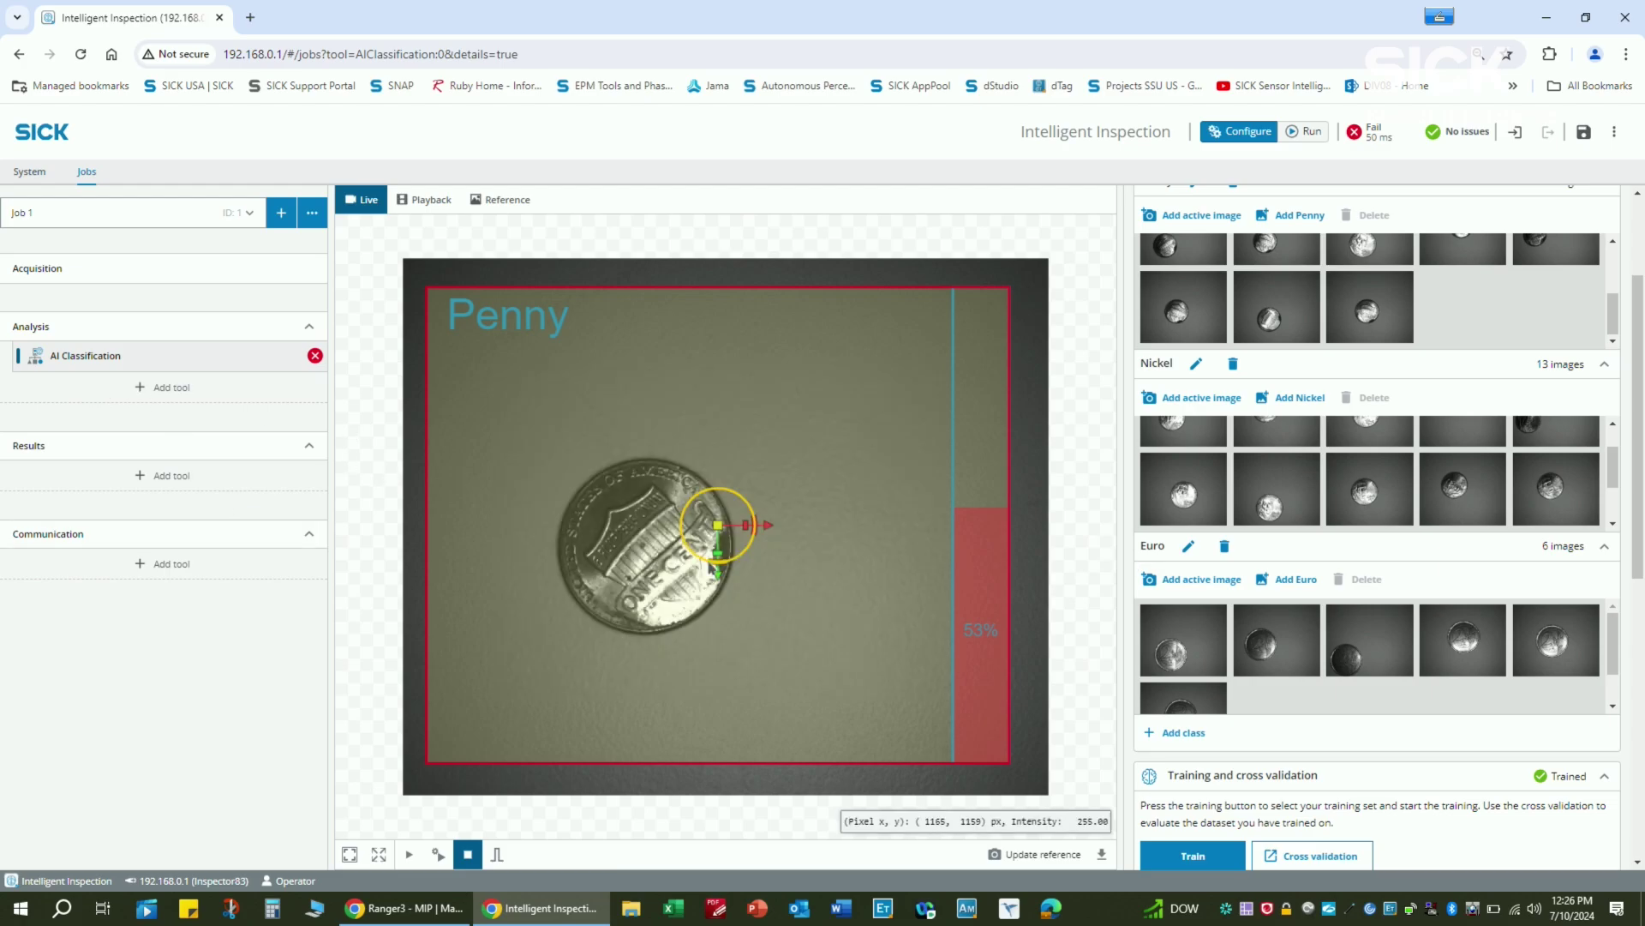